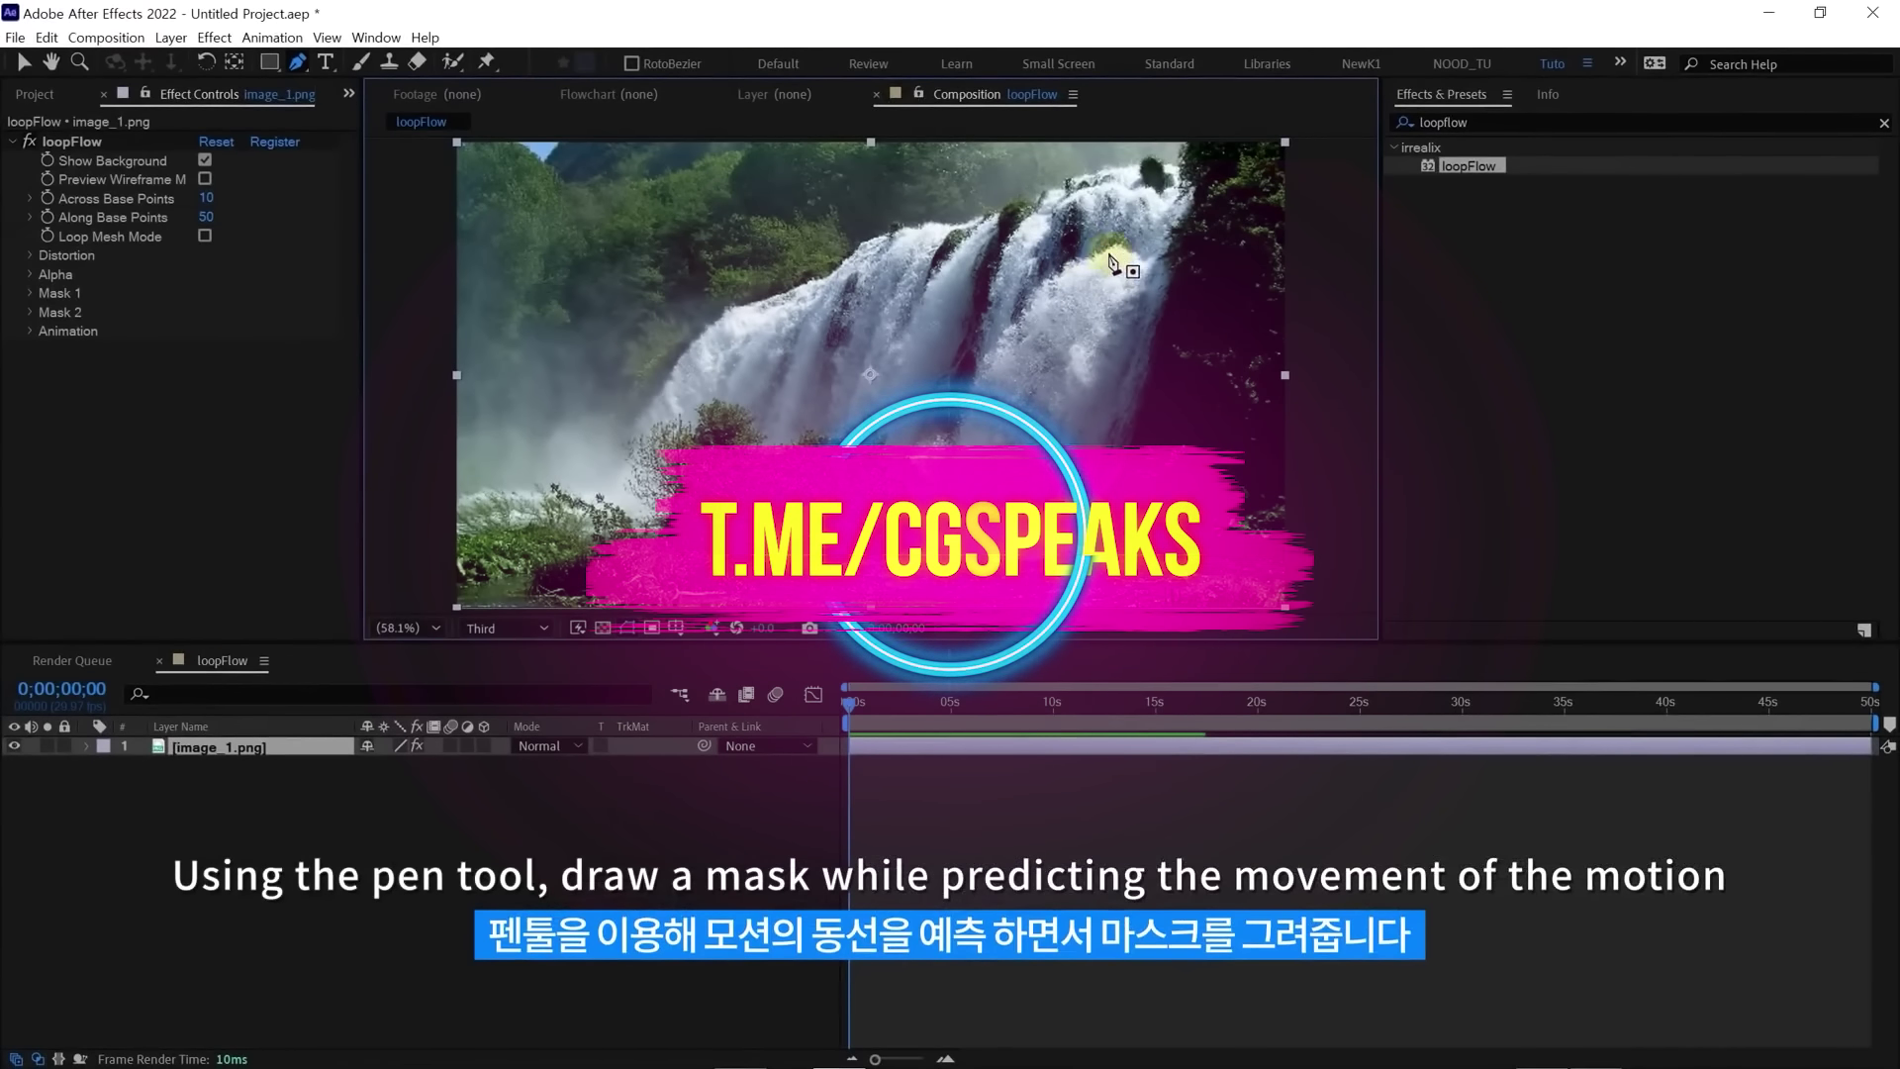
Step: Draw a curved open mask on image_1.png with the Pen tool, from the right cascade's crest down its left edge to its base
{"action": "left_click", "coordinate": [1113, 249]}
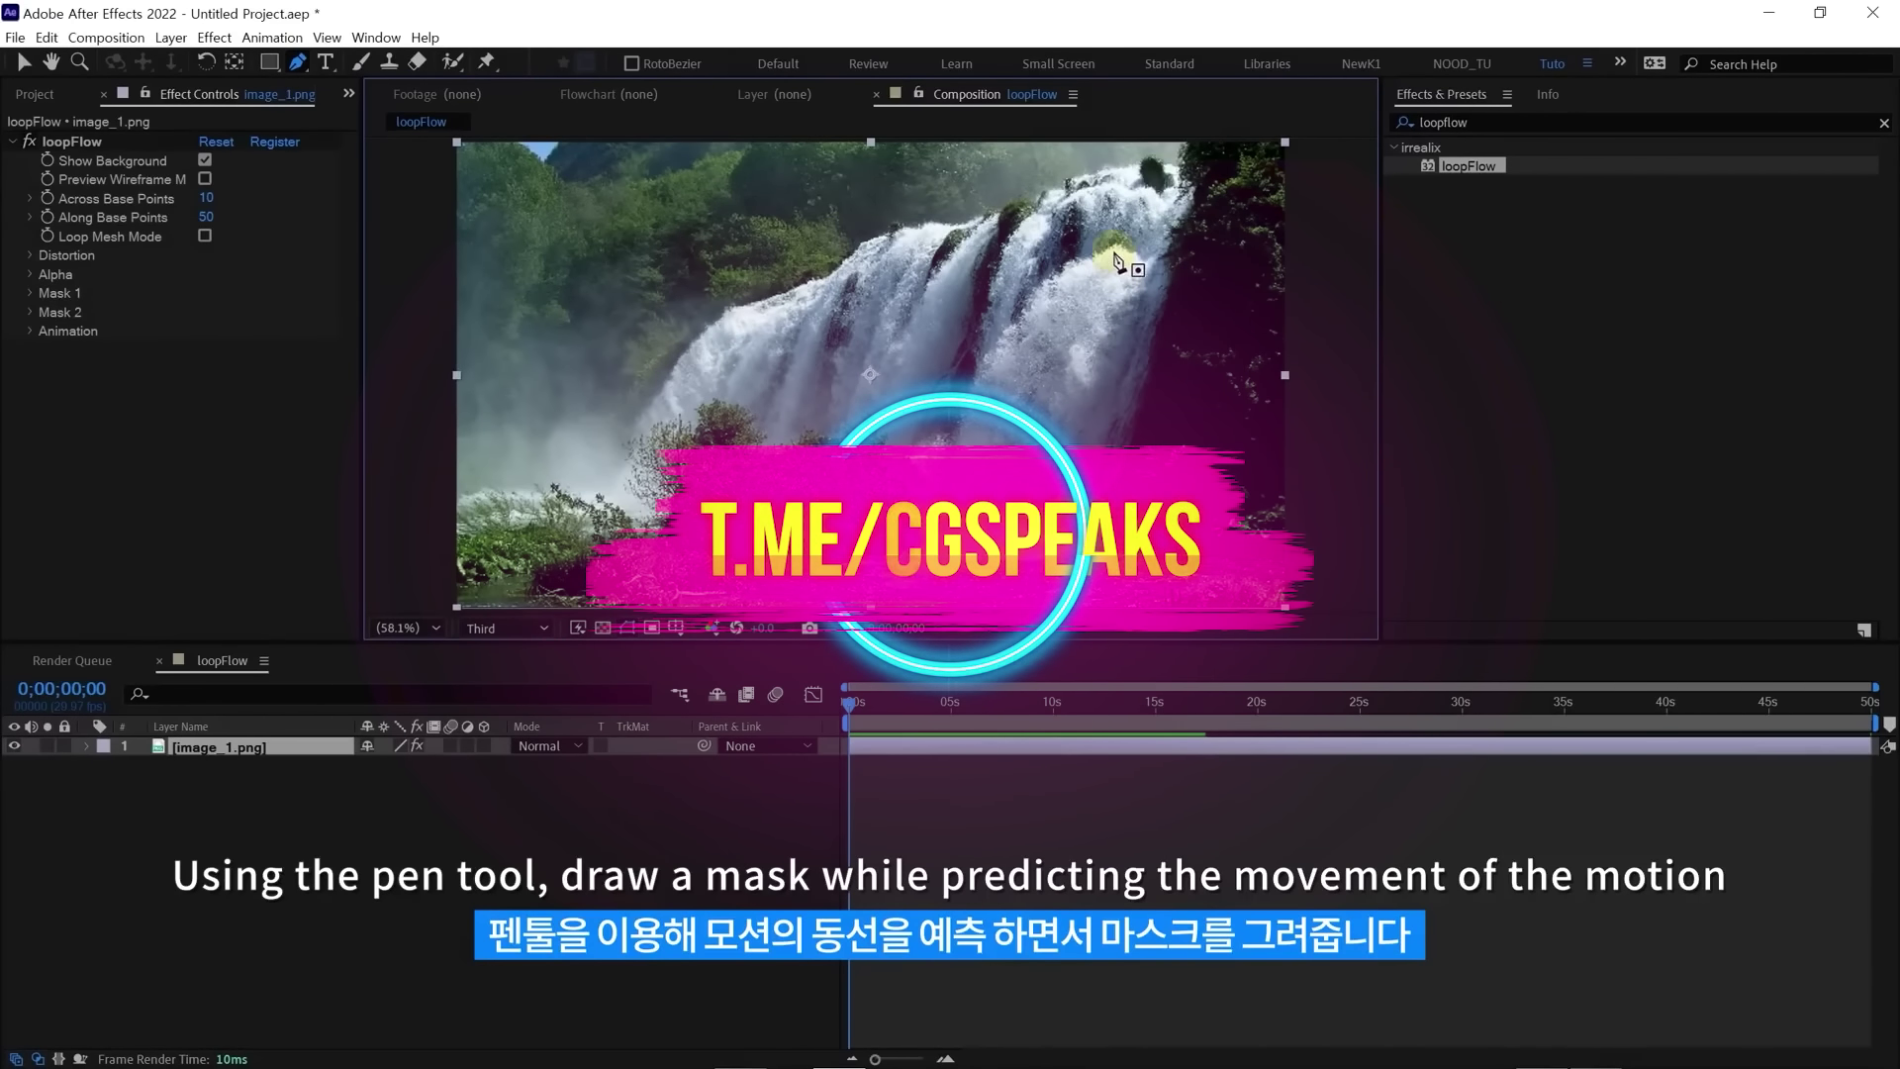
{"action": "left_click_drag", "start_coordinate": [998, 349], "coordinate": [968, 407]}
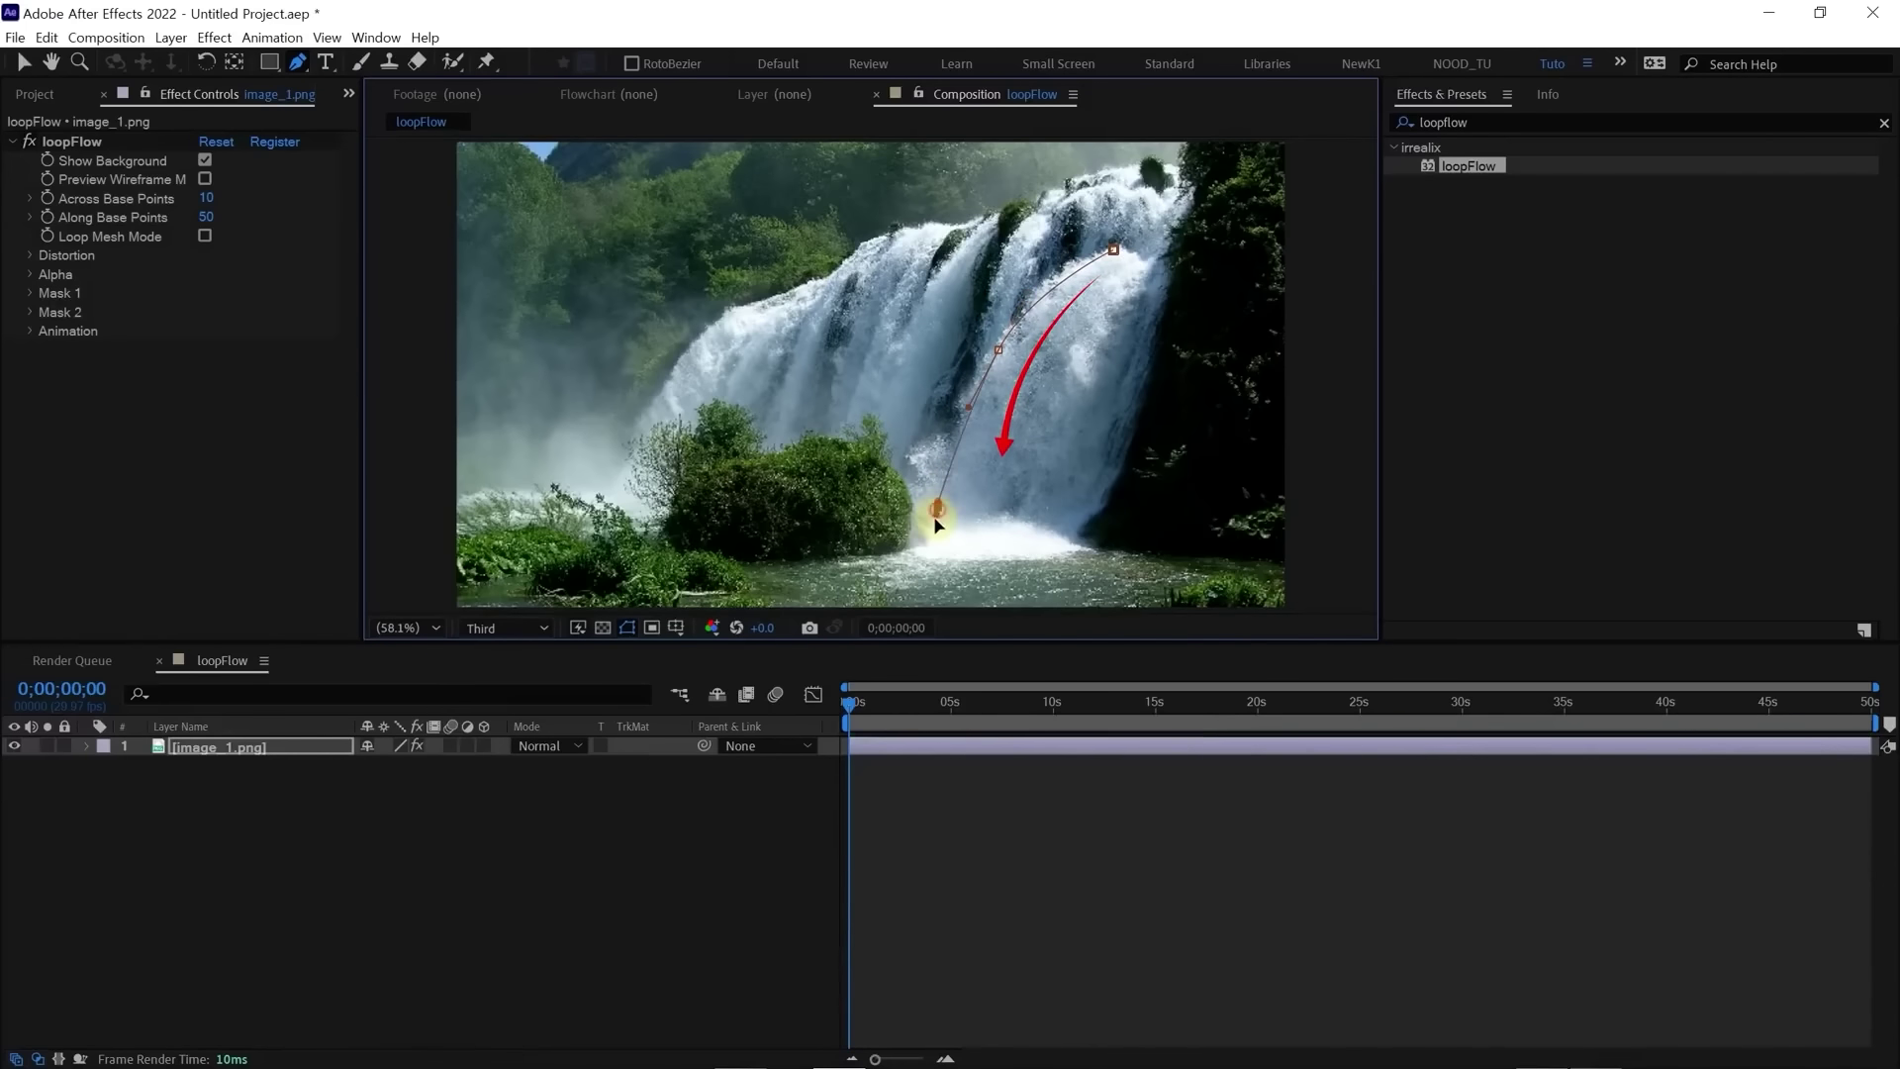
{"action": "left_click_drag", "start_coordinate": [935, 535], "coordinate": [926, 512]}
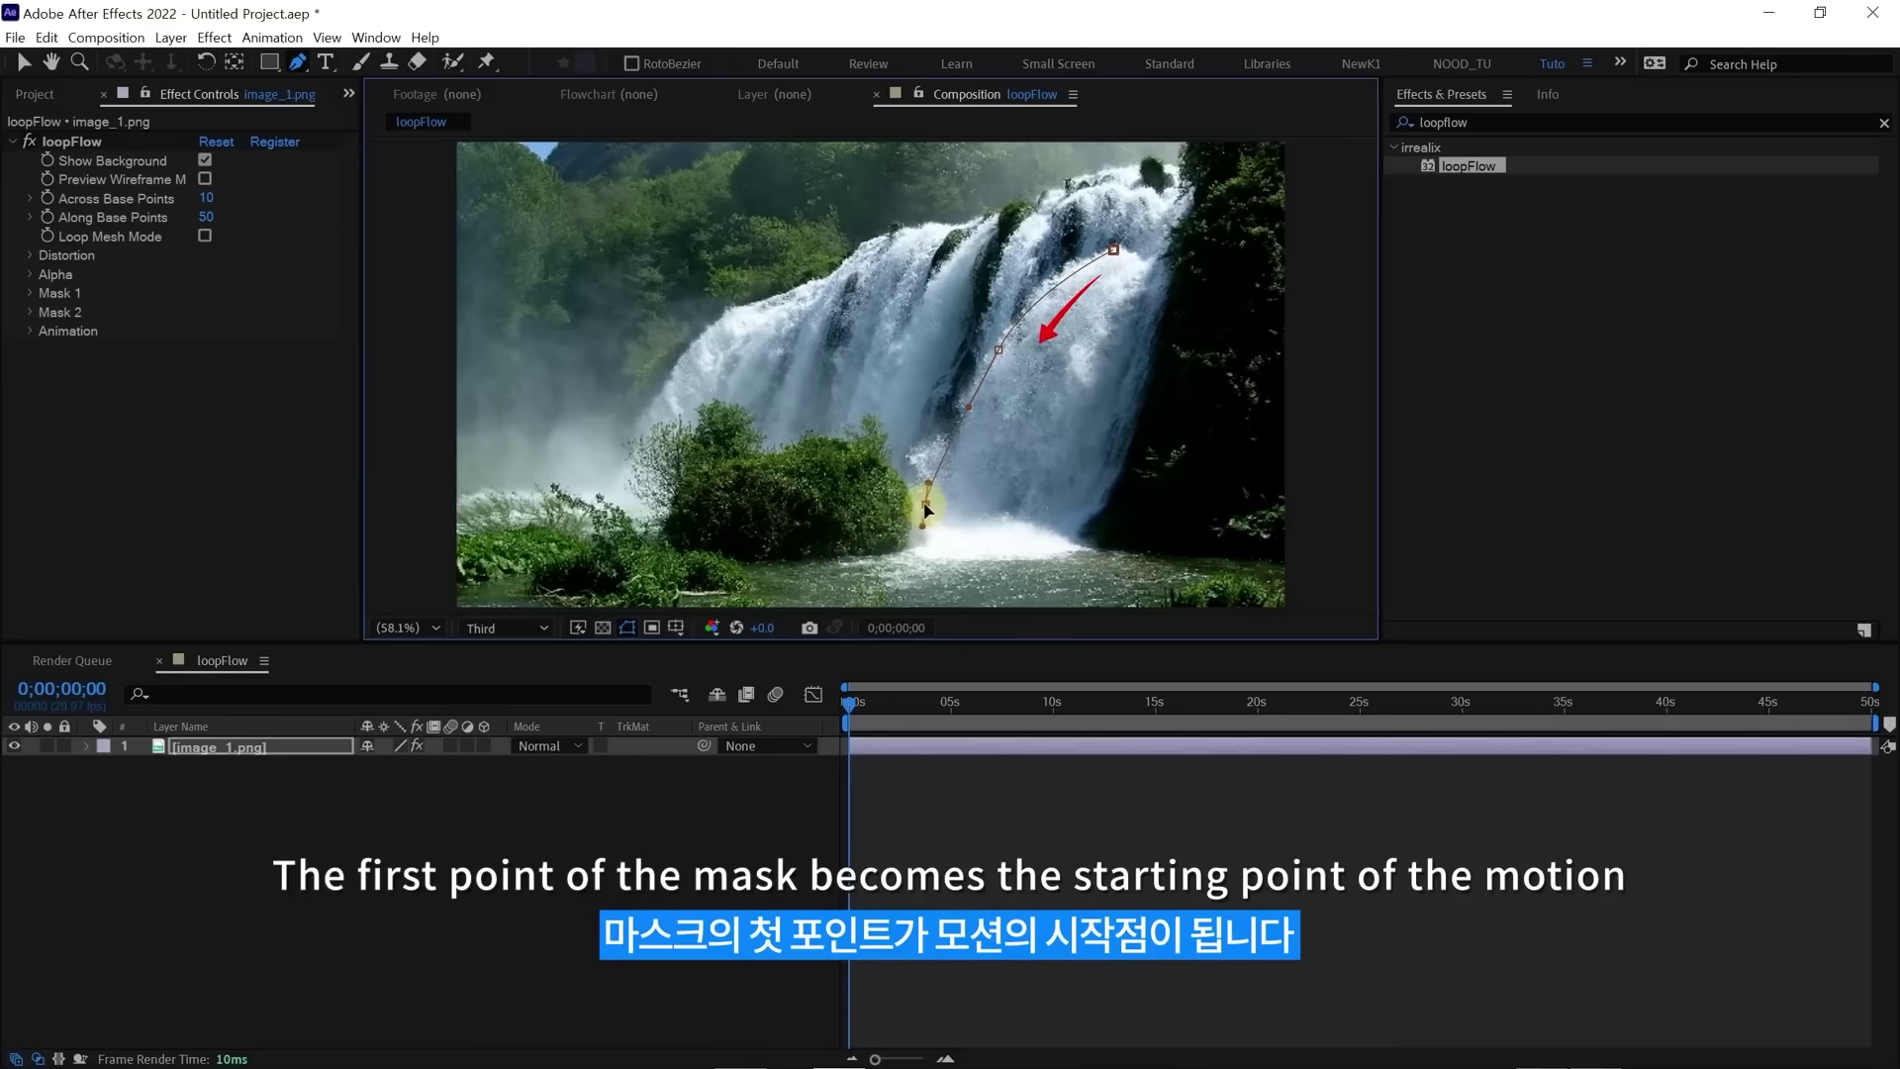
Step: Reveal Mask 1 on the image_1.png layer and set its mask colour to pure red
{"action": "left_click", "coordinate": [212, 750]}
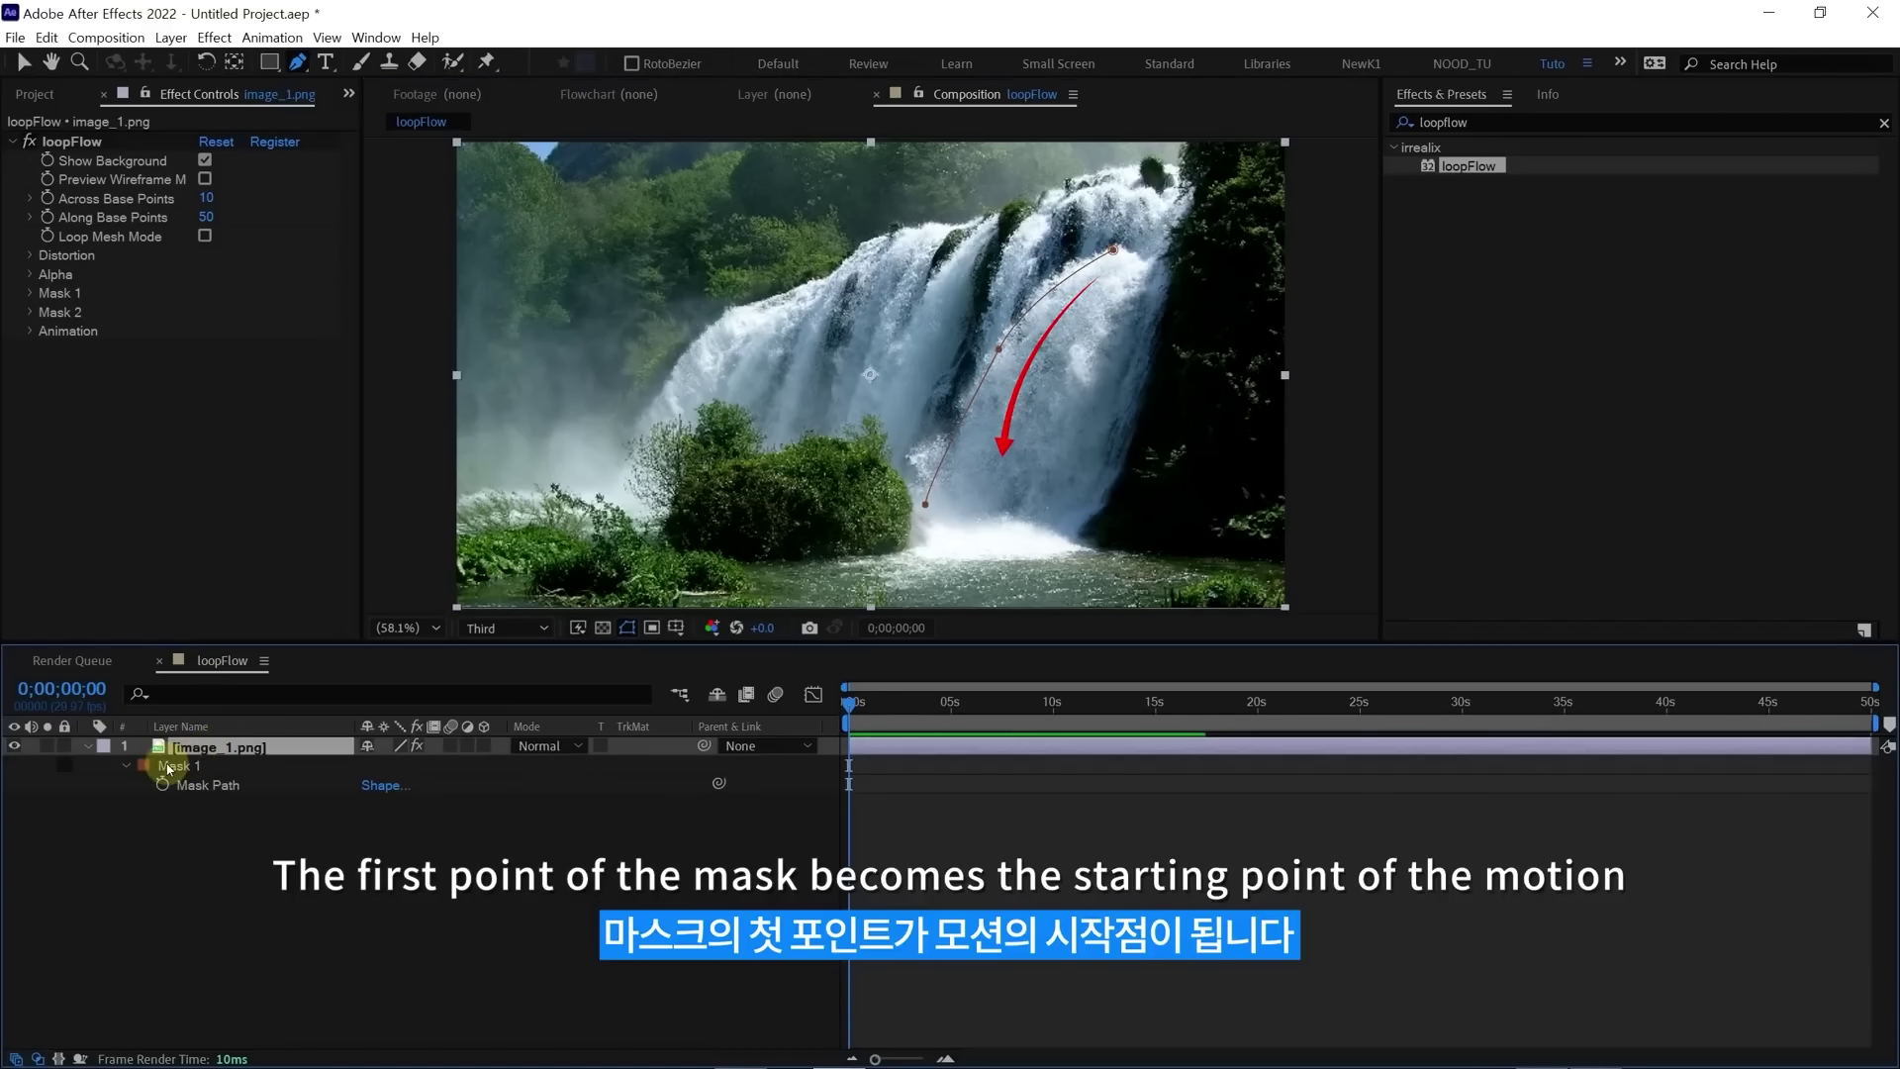
{"action": "left_click", "coordinate": [144, 766]}
{"action": "left_click_drag", "start_coordinate": [1177, 781], "coordinate": [1178, 699]}
{"action": "left_click", "coordinate": [1151, 698]}
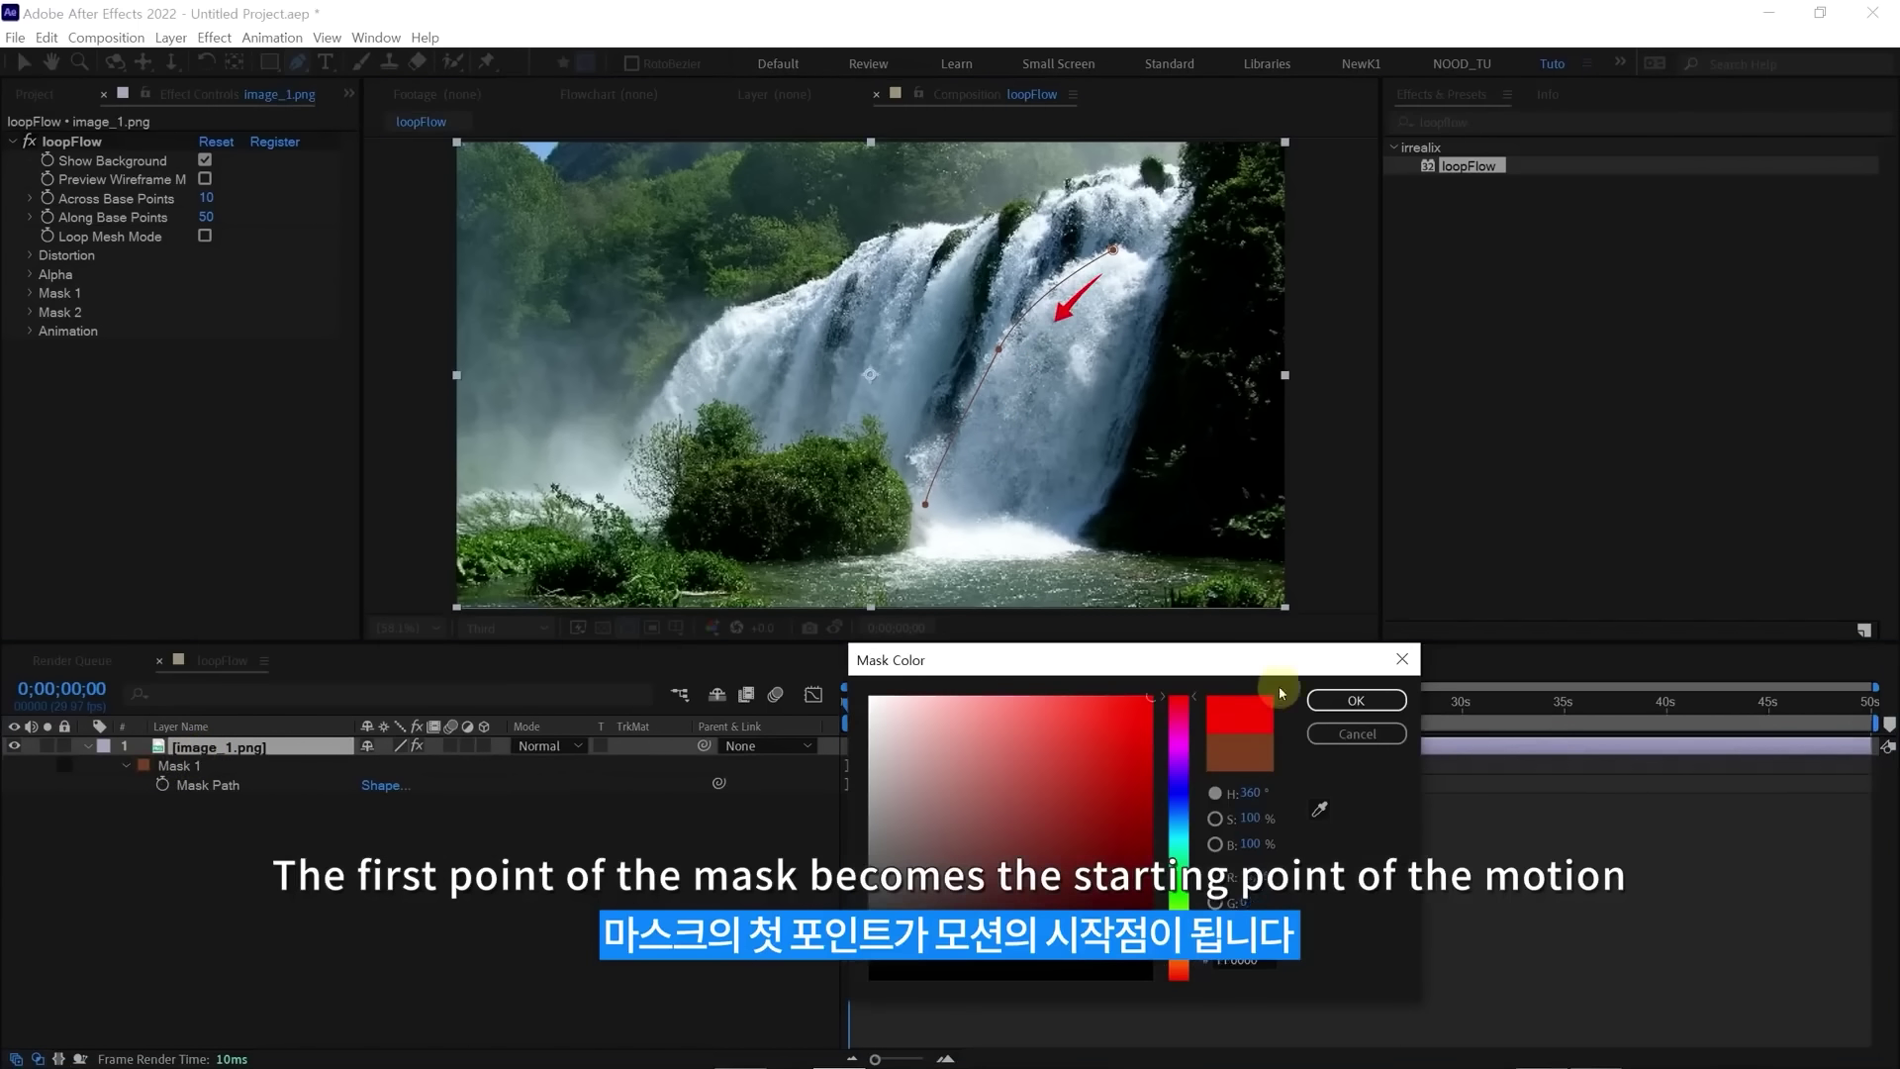
{"action": "left_click", "coordinate": [1314, 704]}
{"action": "left_click", "coordinate": [999, 356]}
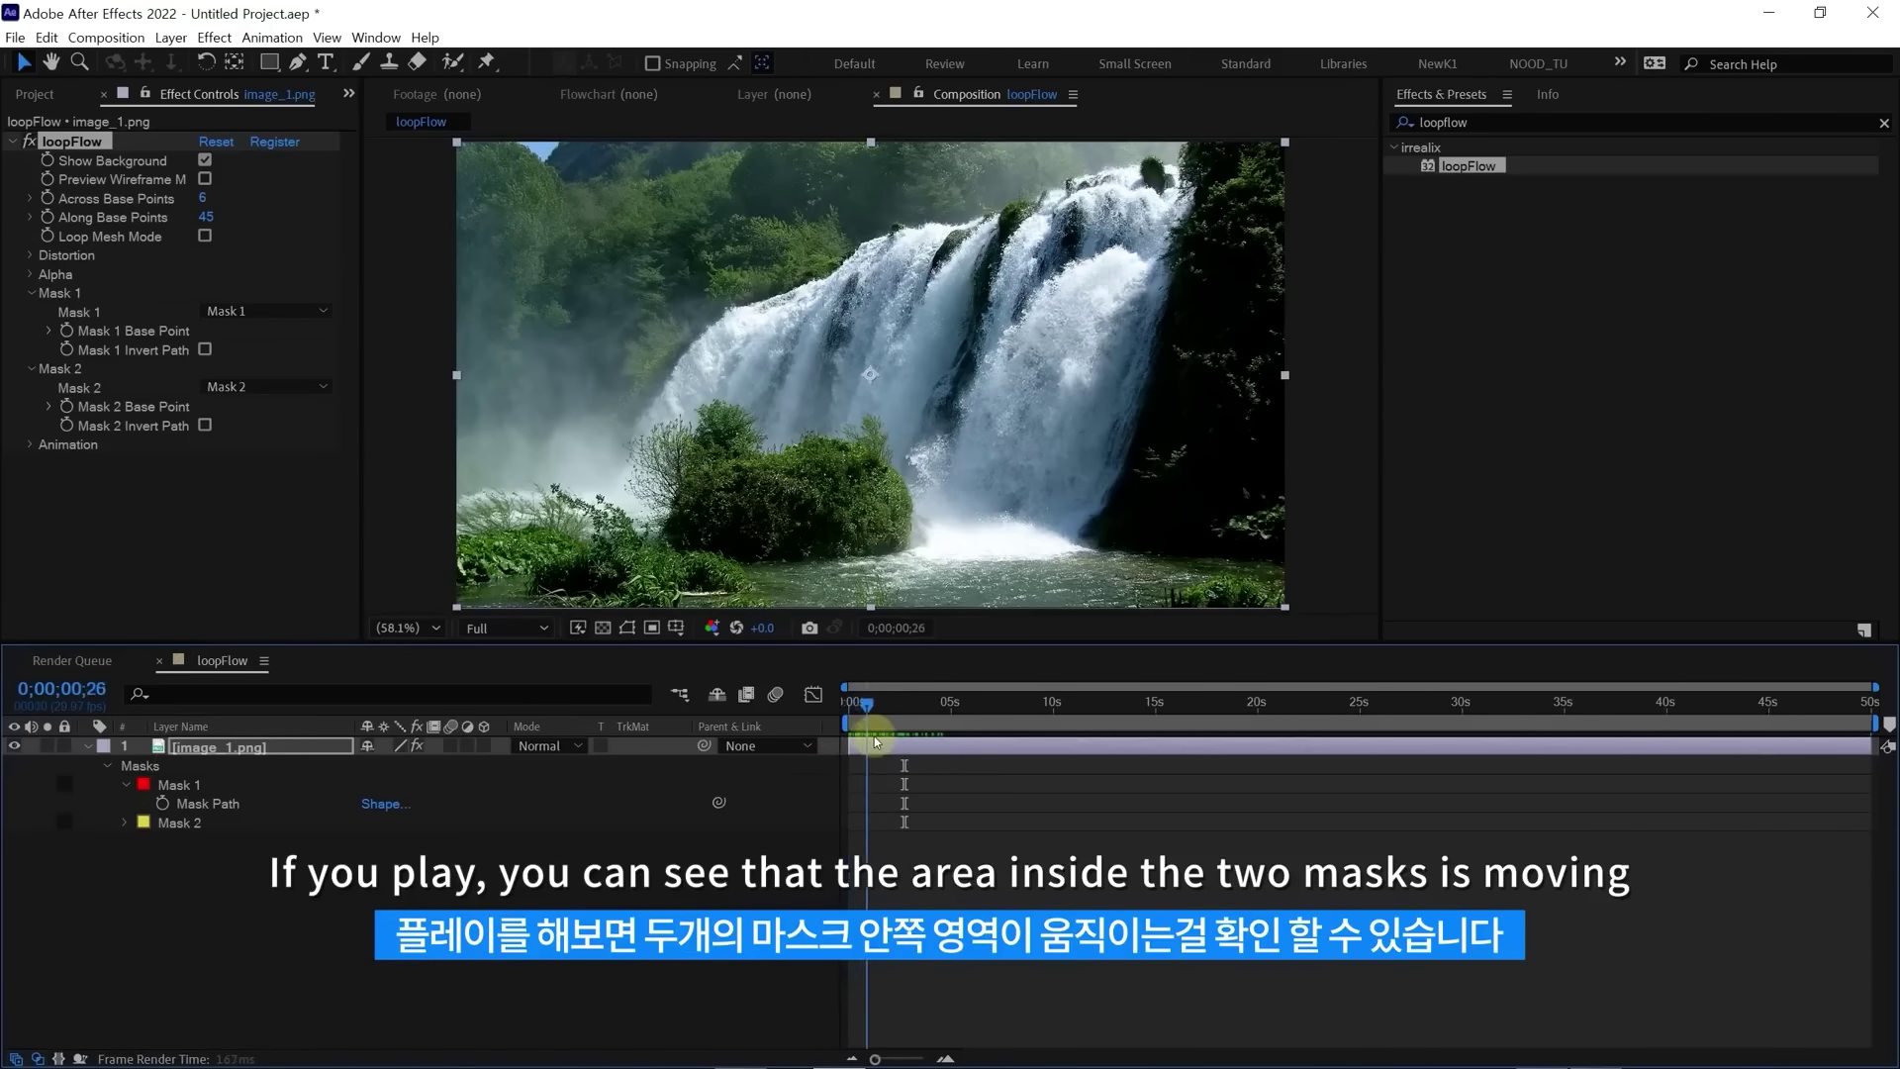
Step: Preview the water movement over the first seconds of the timeline and inspect loopFlow's Show Background and Preview Wireframe options
{"action": "left_click", "coordinate": [904, 734]}
{"action": "left_click_drag", "start_coordinate": [904, 734], "coordinate": [862, 733]}
{"action": "left_click", "coordinate": [523, 485]}
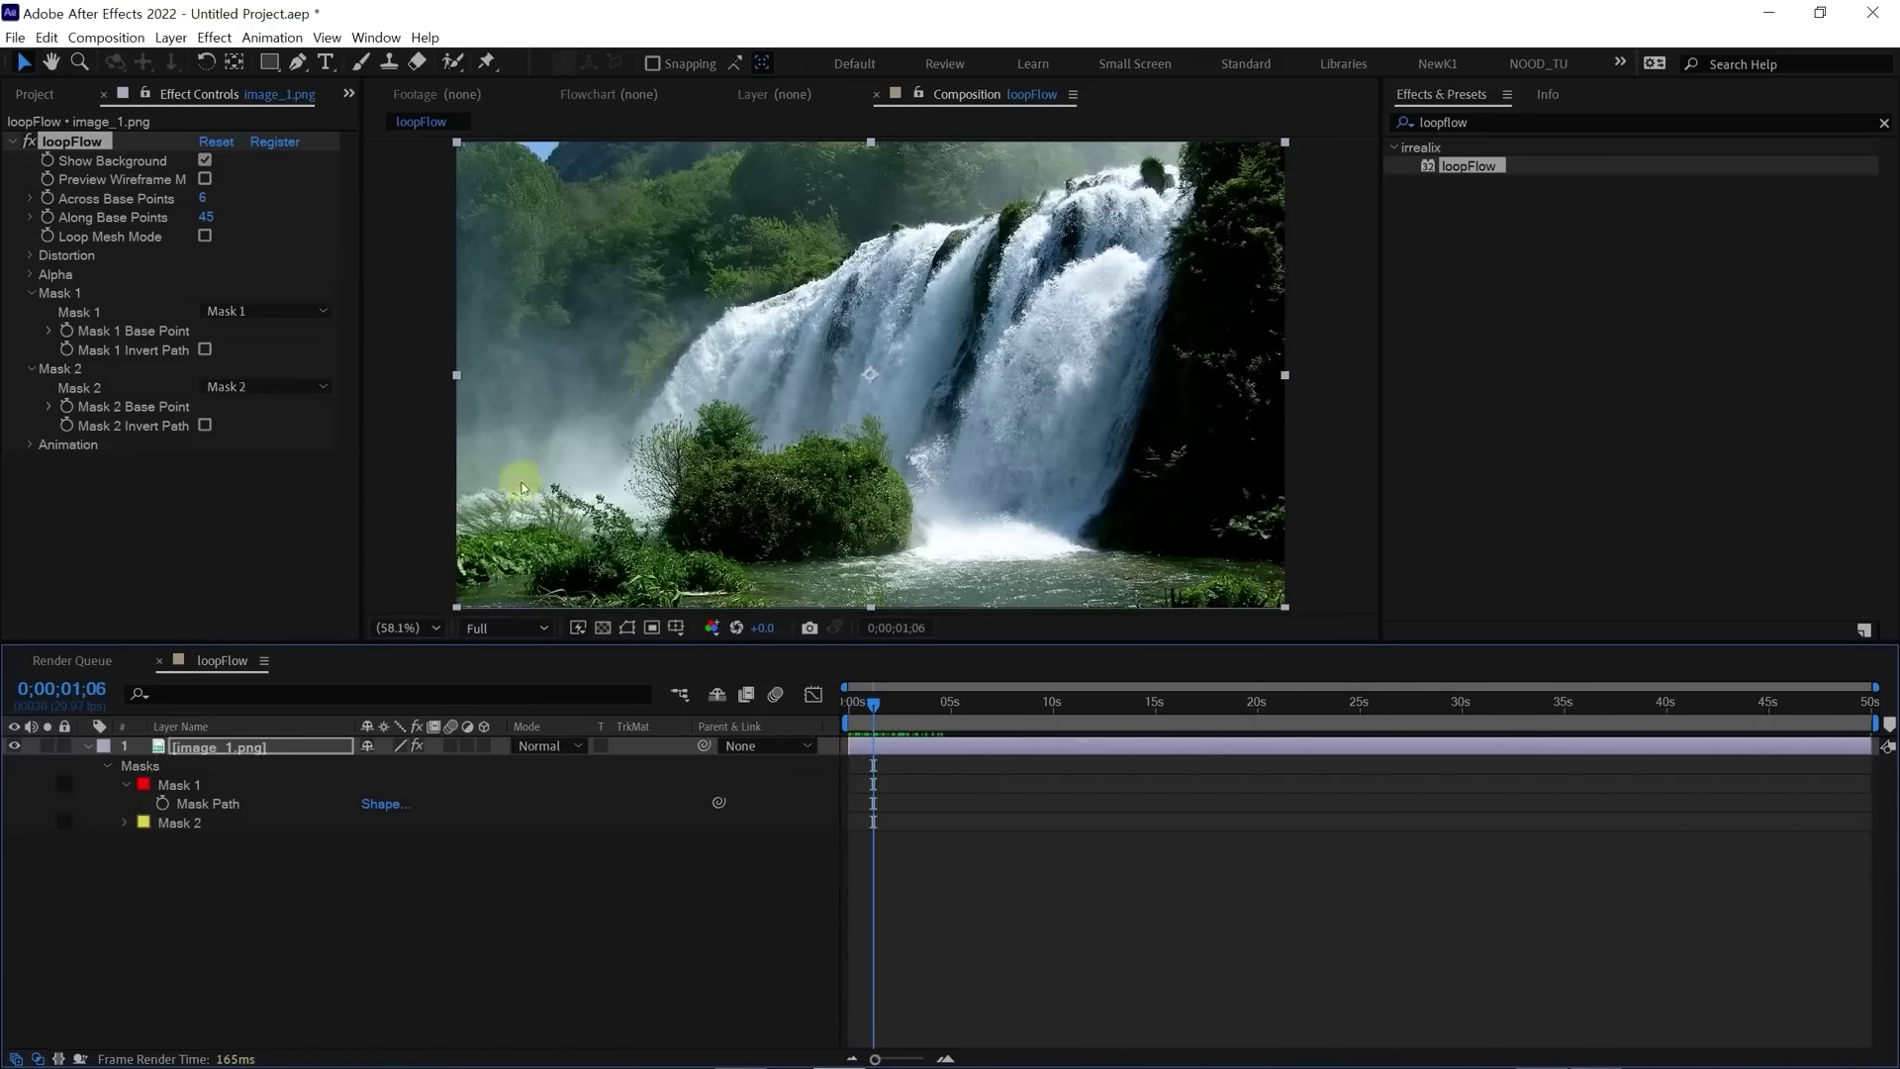
{"action": "left_click", "coordinate": [205, 162]}
{"action": "left_click", "coordinate": [204, 179]}
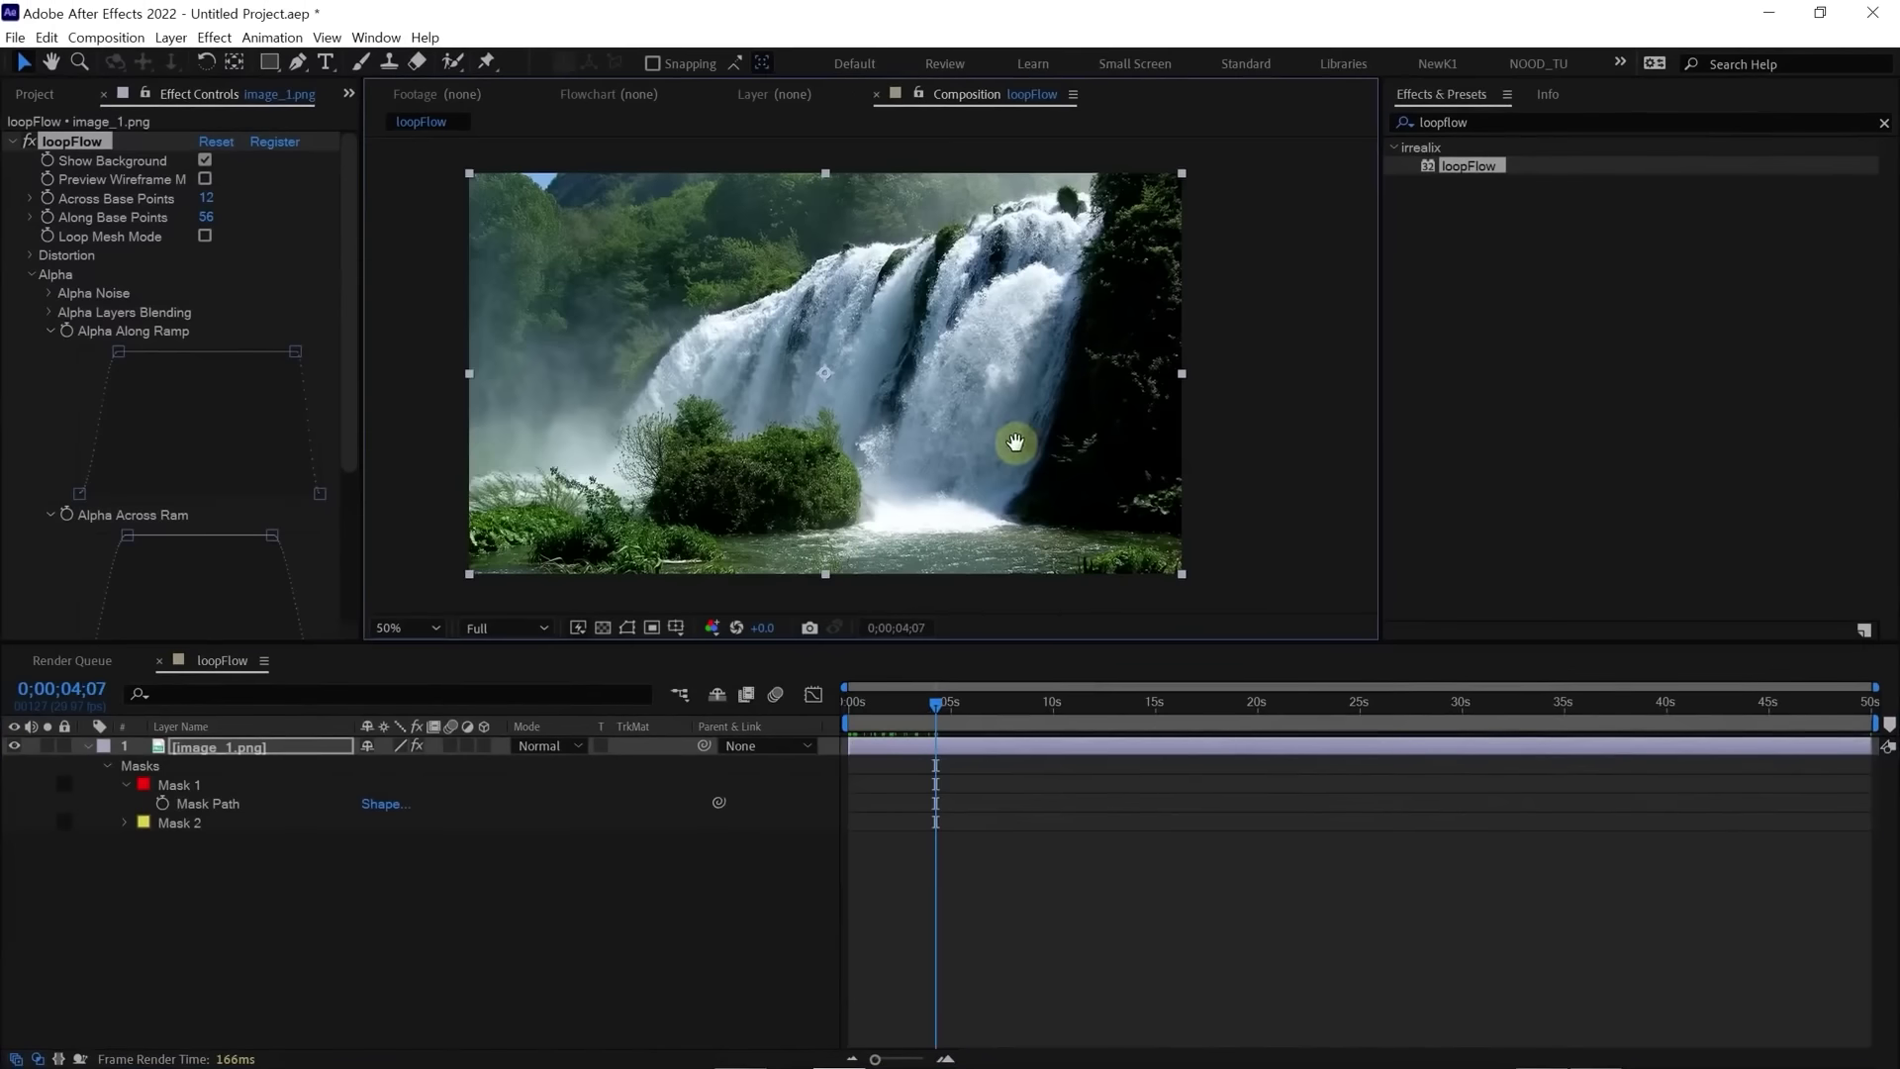
Step: Turn on mask path visibility in the viewer and review the loopFlow 2 motion between Mask 3 and Mask 4 over time
{"action": "left_click", "coordinate": [627, 627]}
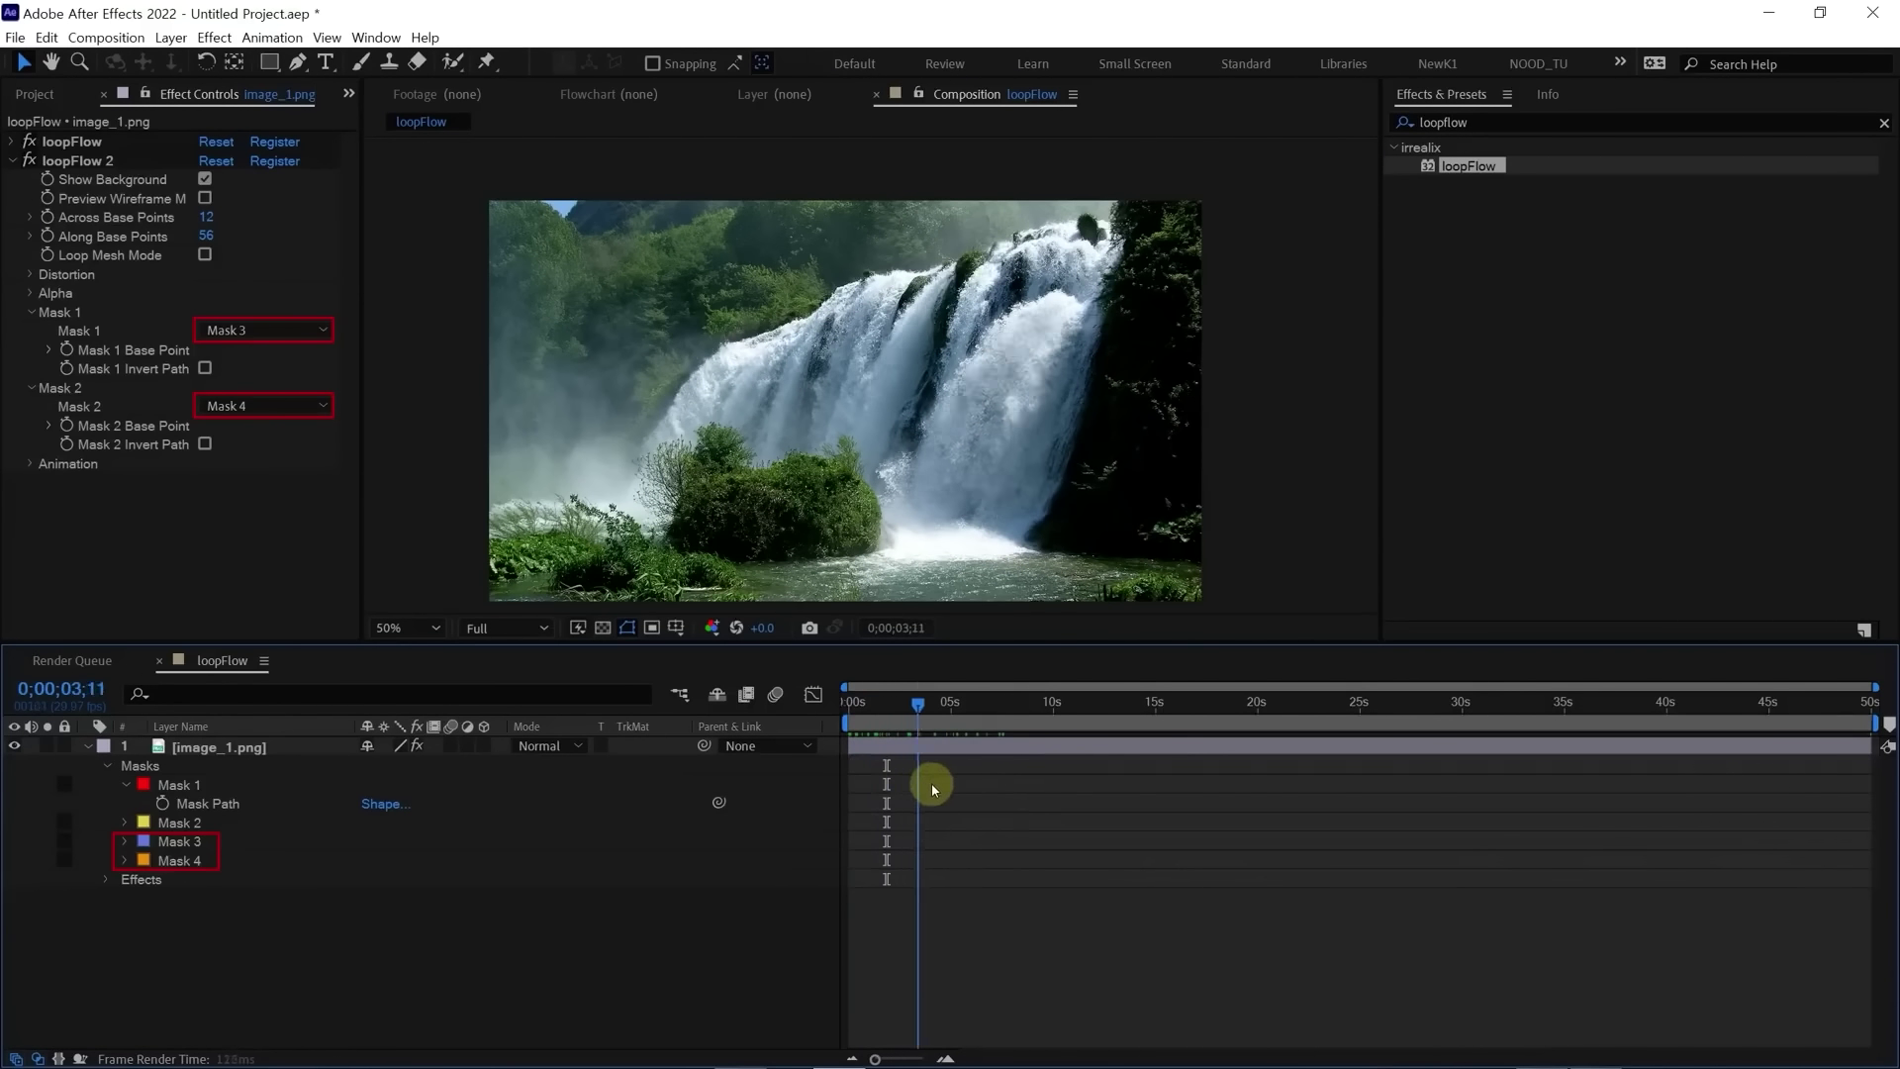
{"action": "left_click_drag", "start_coordinate": [896, 799], "coordinate": [942, 788]}
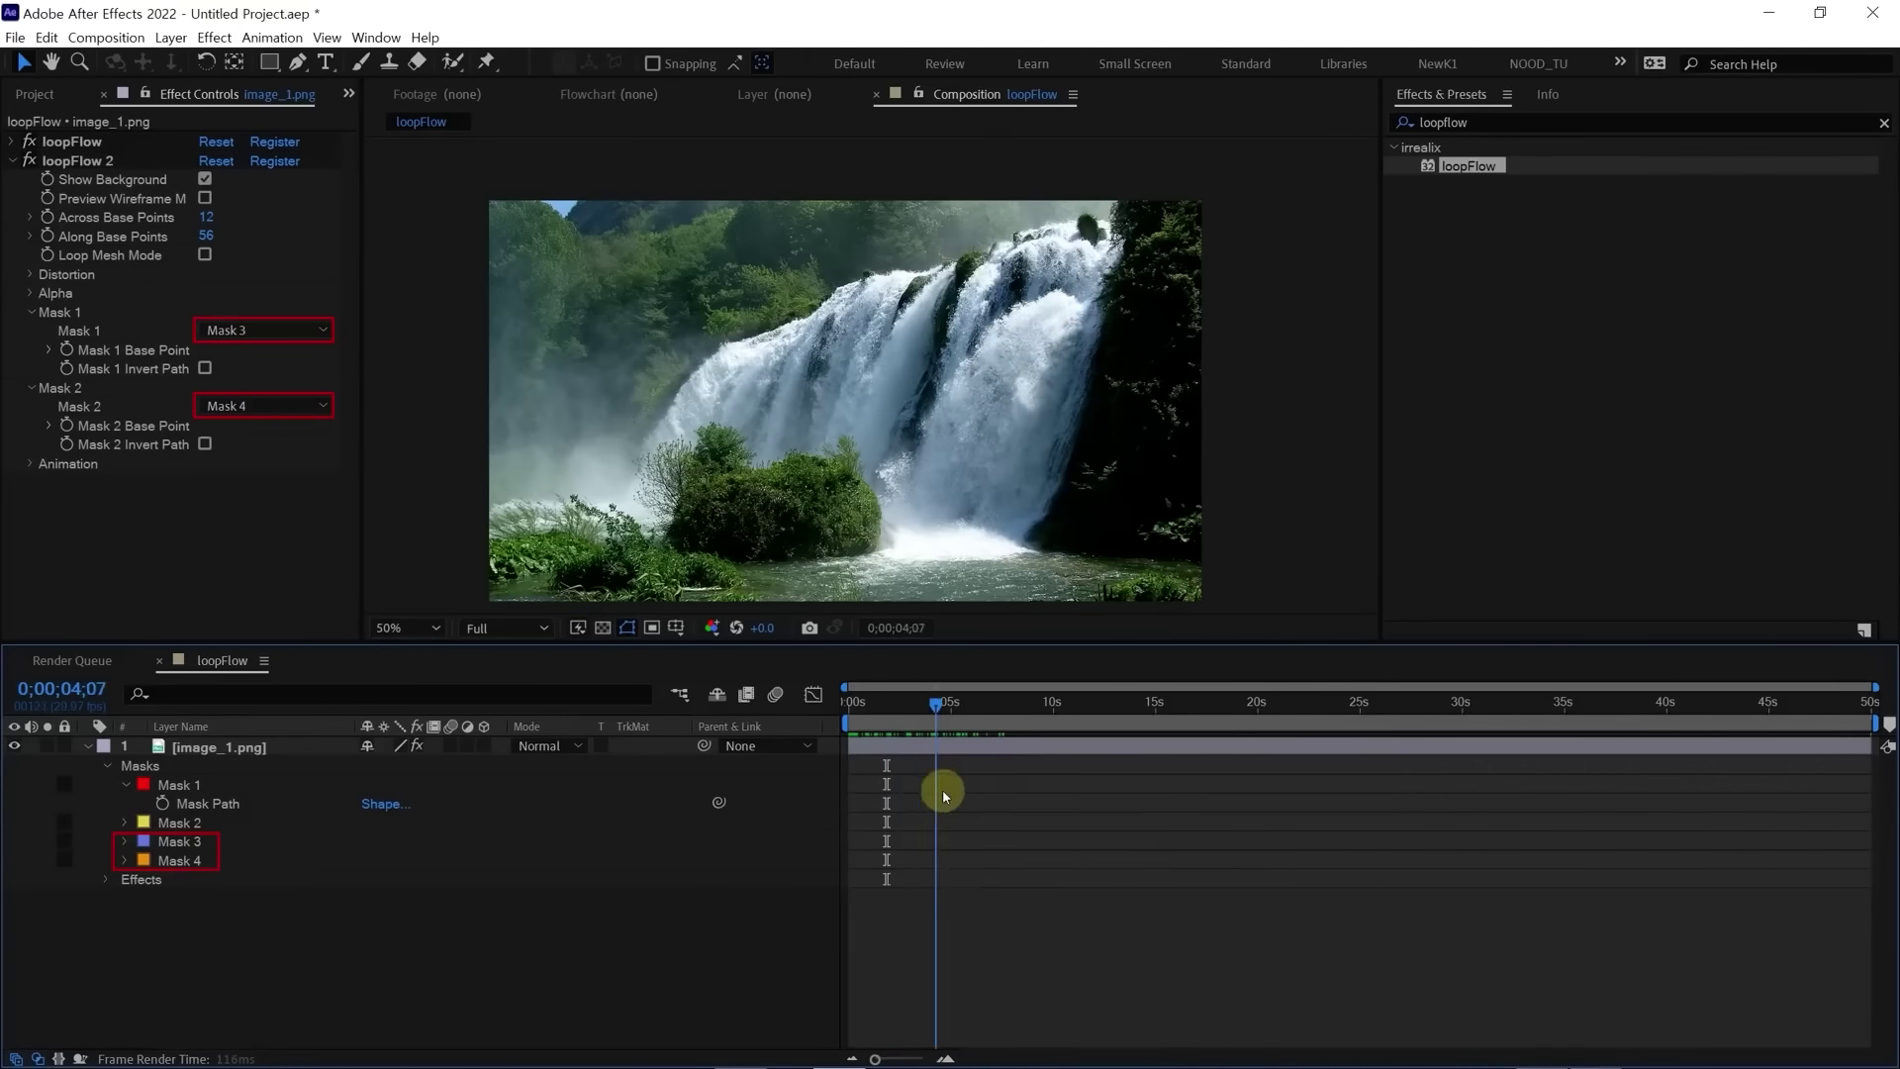
{"action": "scroll", "coordinate": [988, 350], "scroll_direction": "up", "scroll_amount": 2}
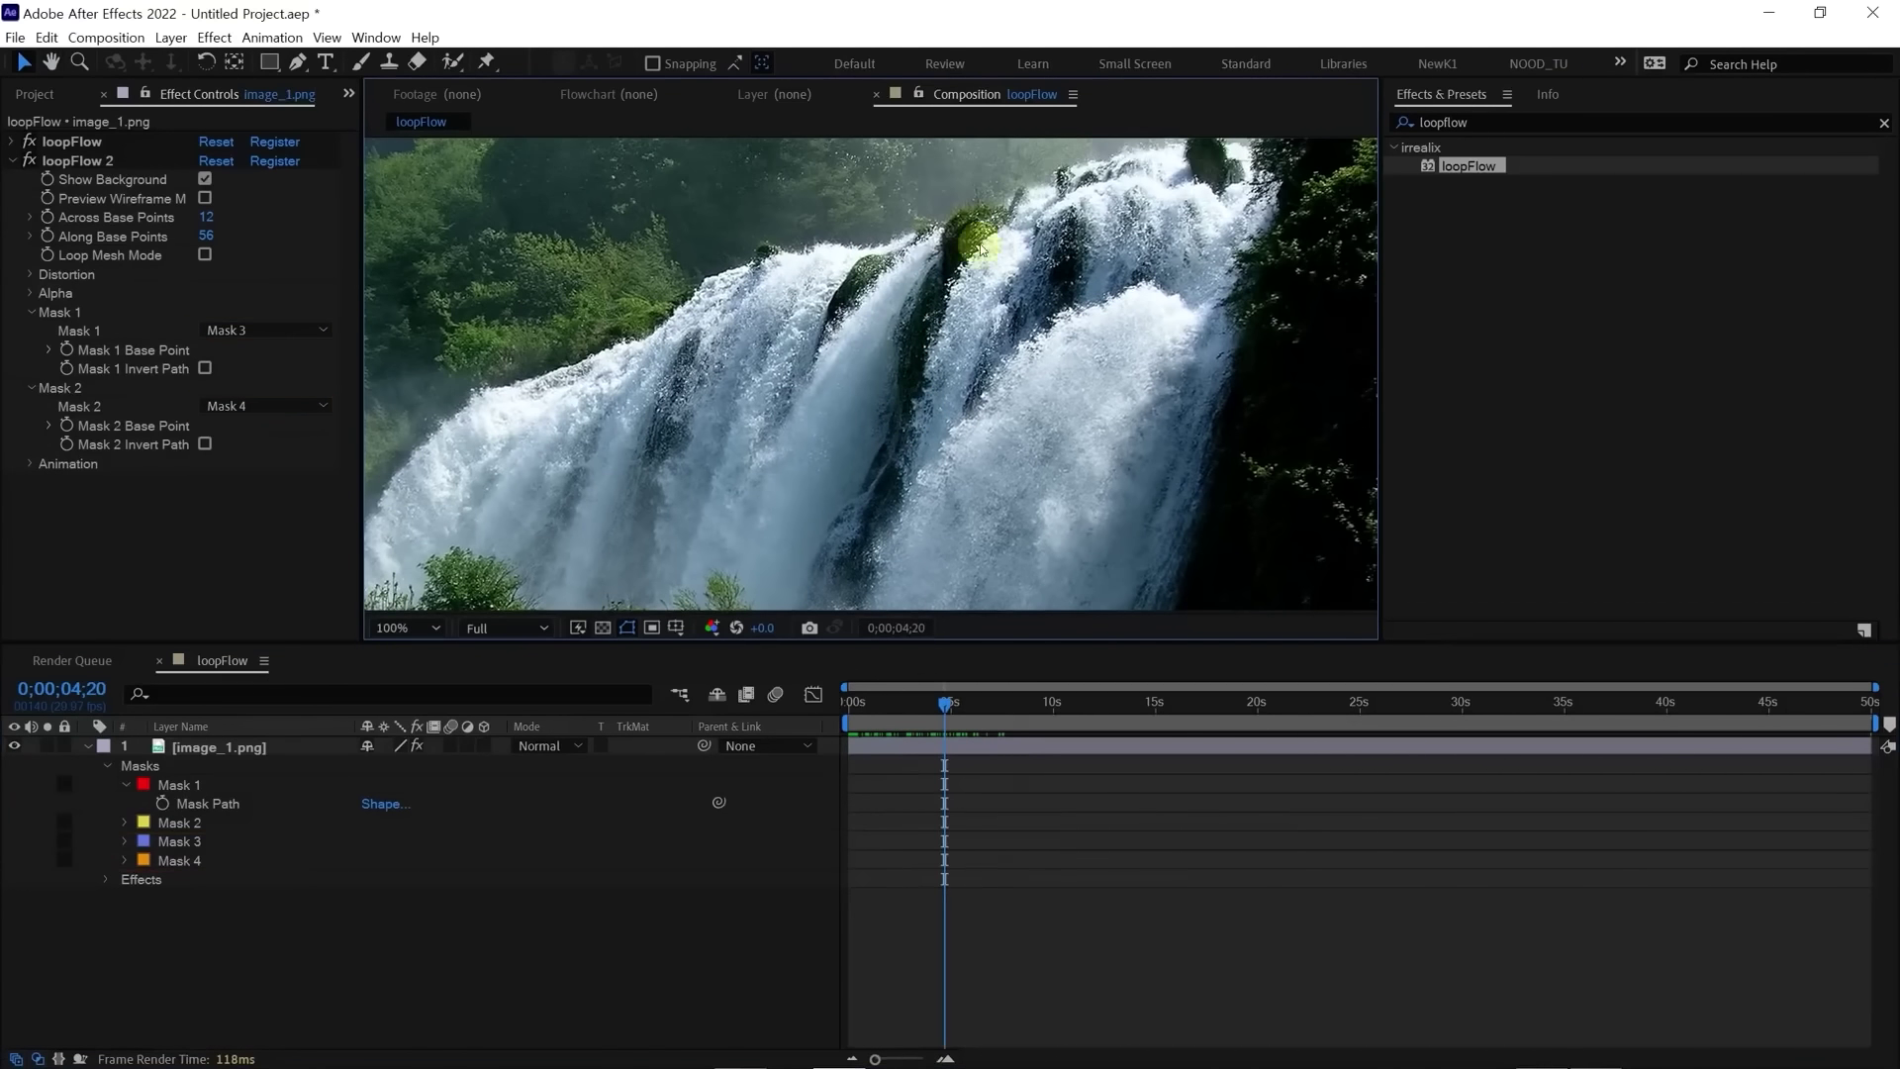
{"action": "left_click", "coordinate": [909, 747]}
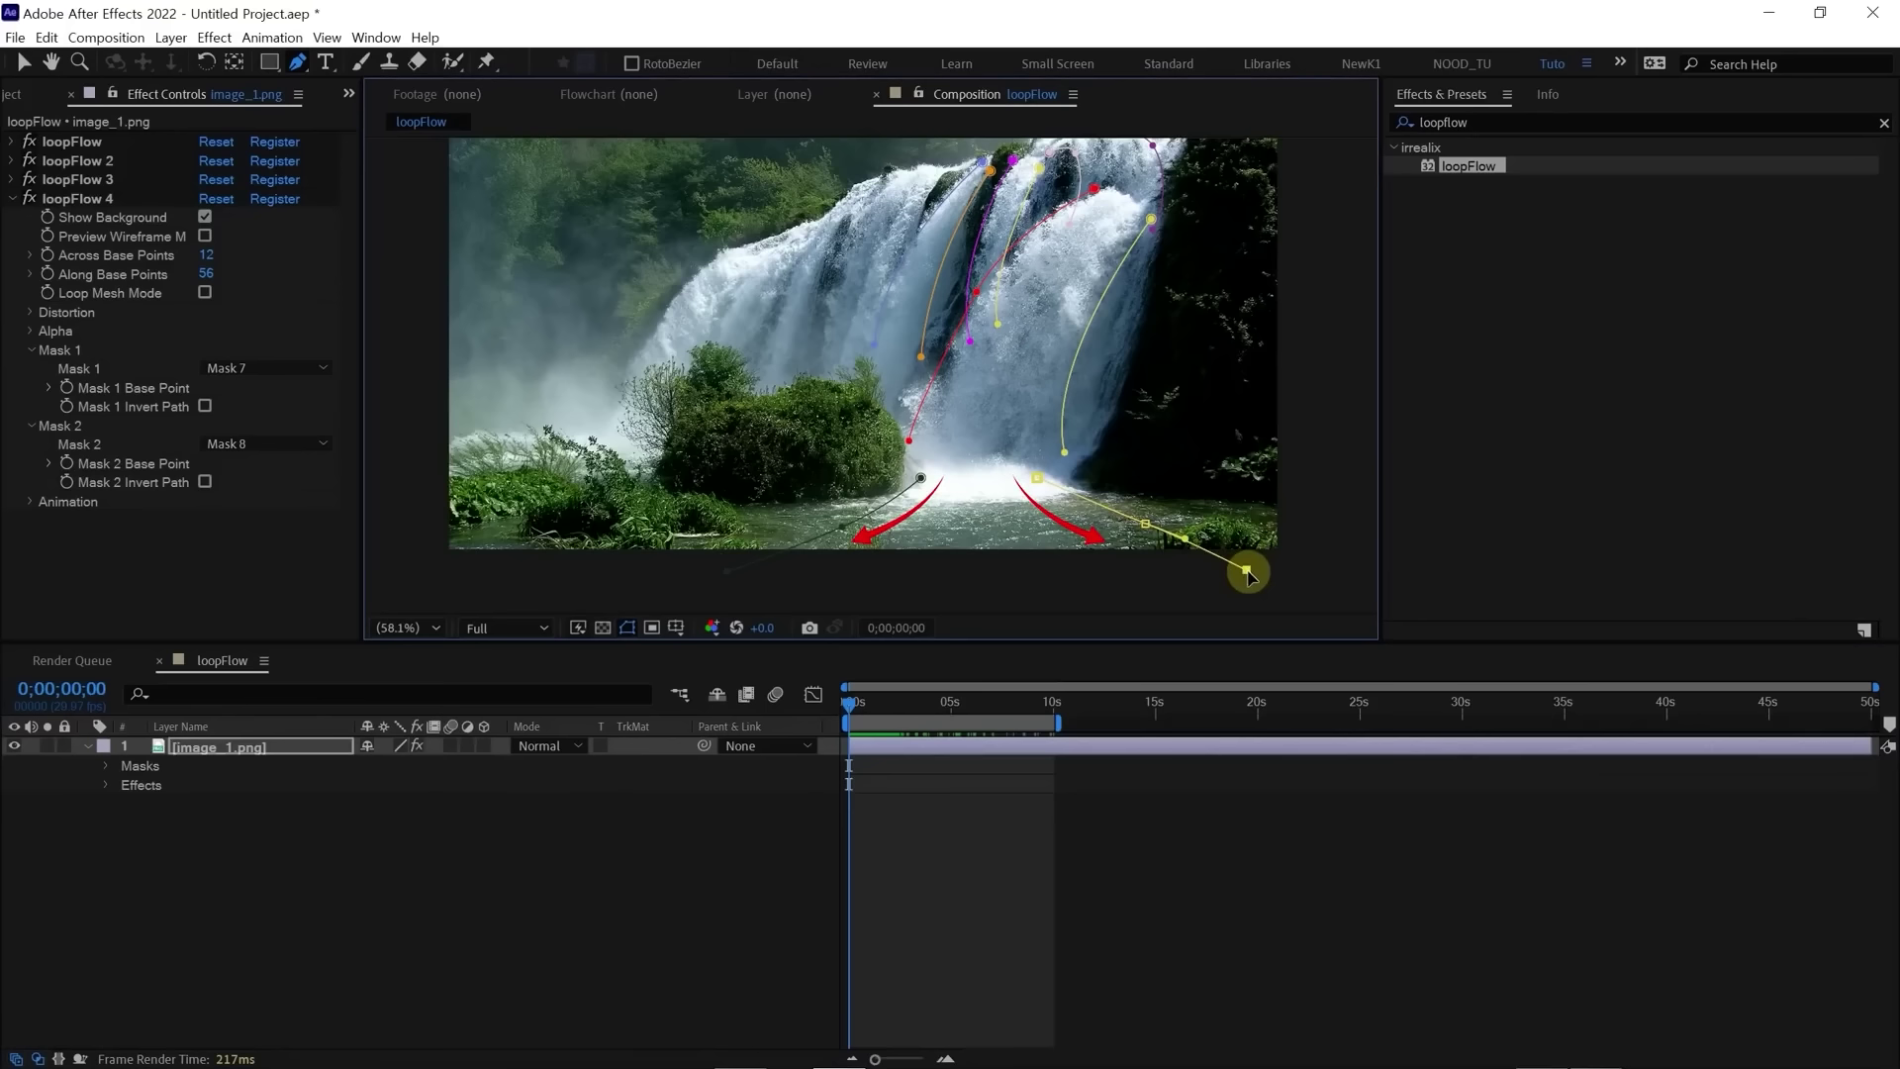
Step: Switch to the Selection tool and review the loopFlow 5 motion between Mask 9 and Mask 10 over time
{"action": "key", "text": "v"}
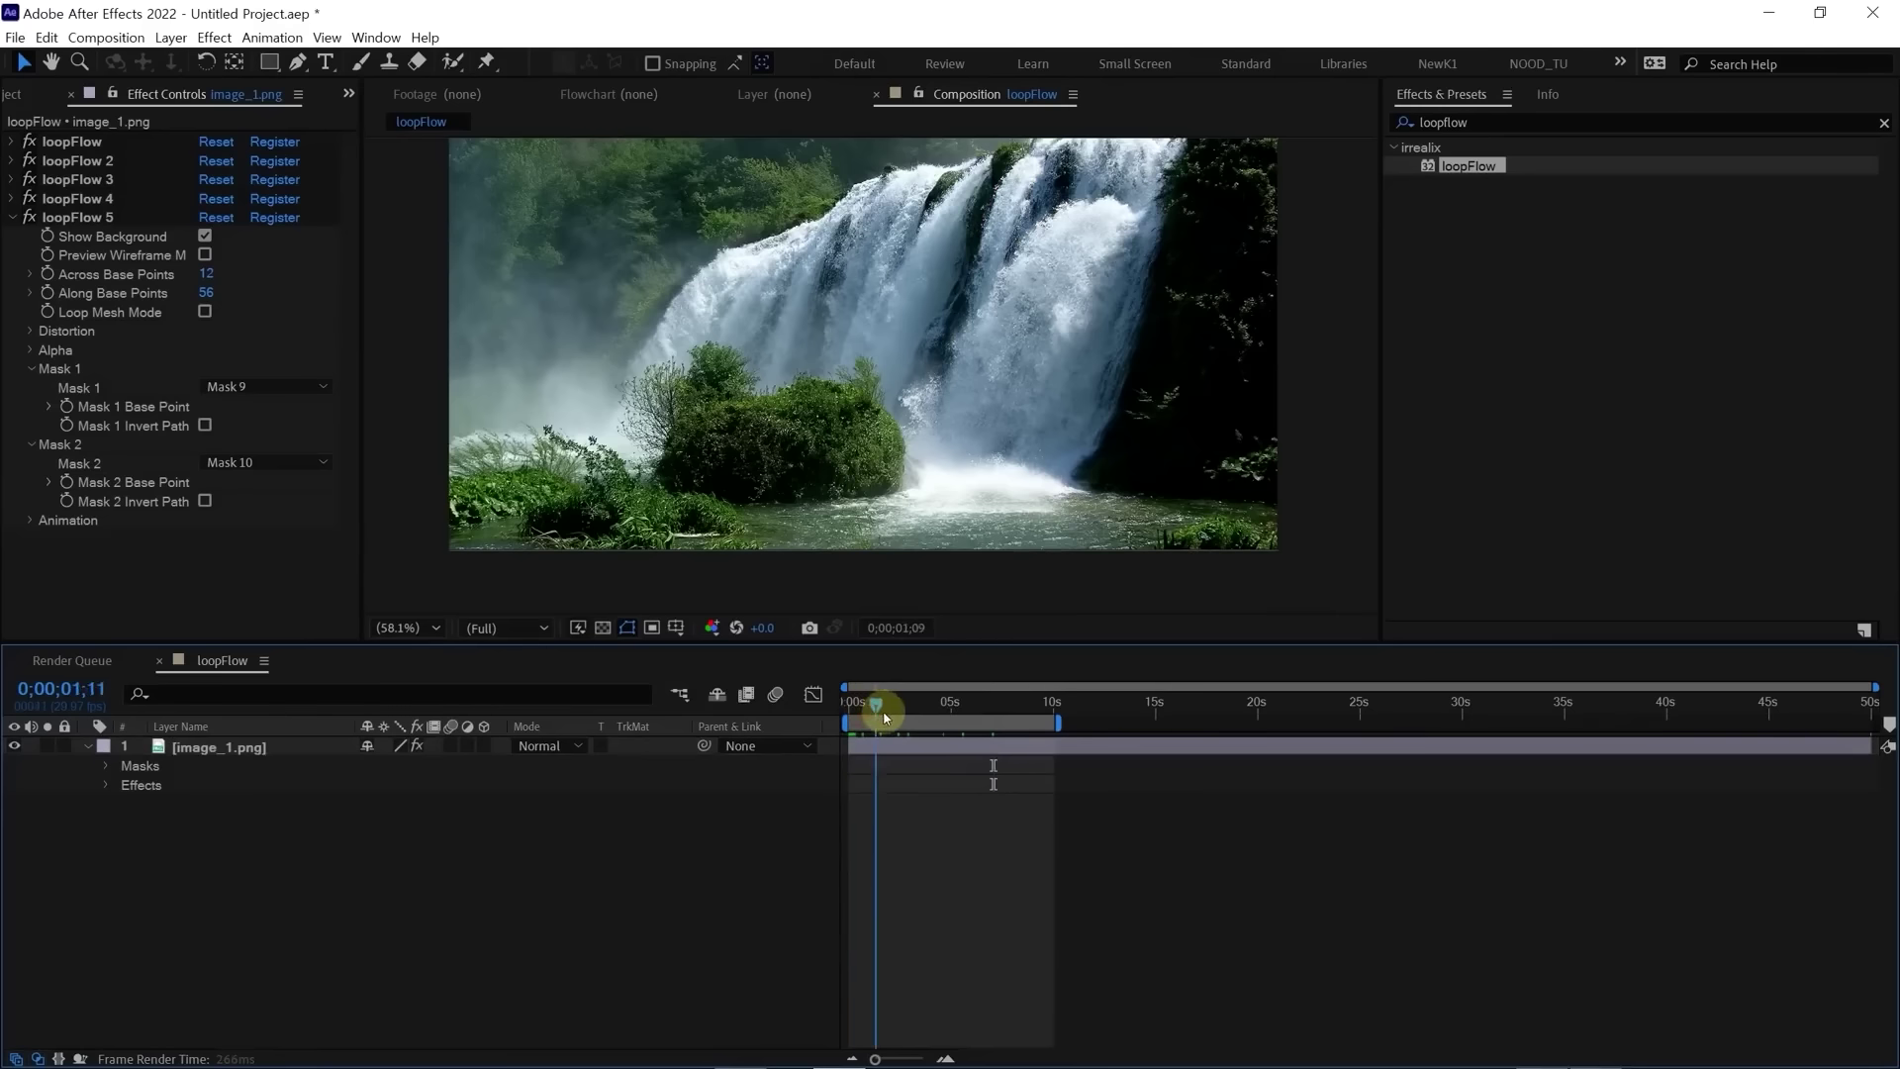
{"action": "left_click_drag", "start_coordinate": [878, 710], "coordinate": [972, 732]}
{"action": "scroll", "coordinate": [1004, 538], "scroll_direction": "up", "scroll_amount": 5}
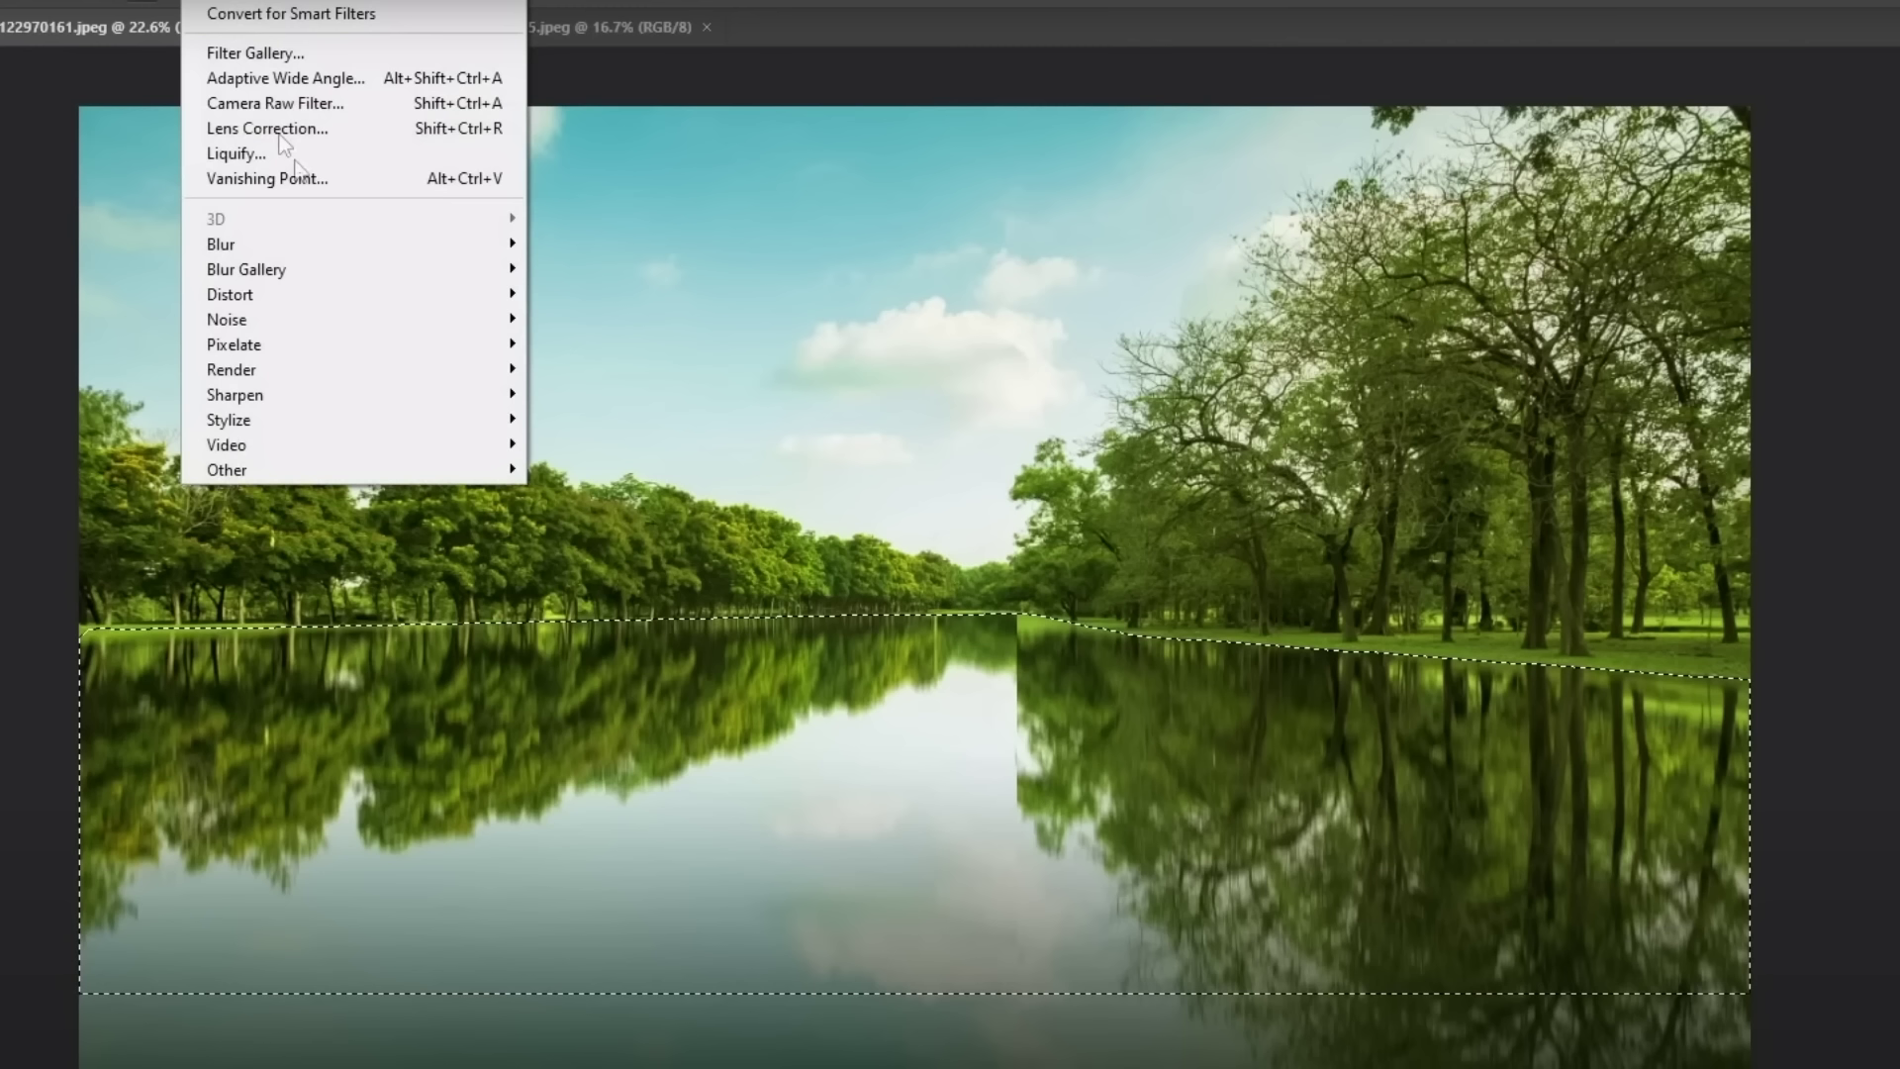
Step: In Photoshop, start the Displace distort filter on the selected water reflection
{"action": "mouse_move", "coordinate": [342, 295]}
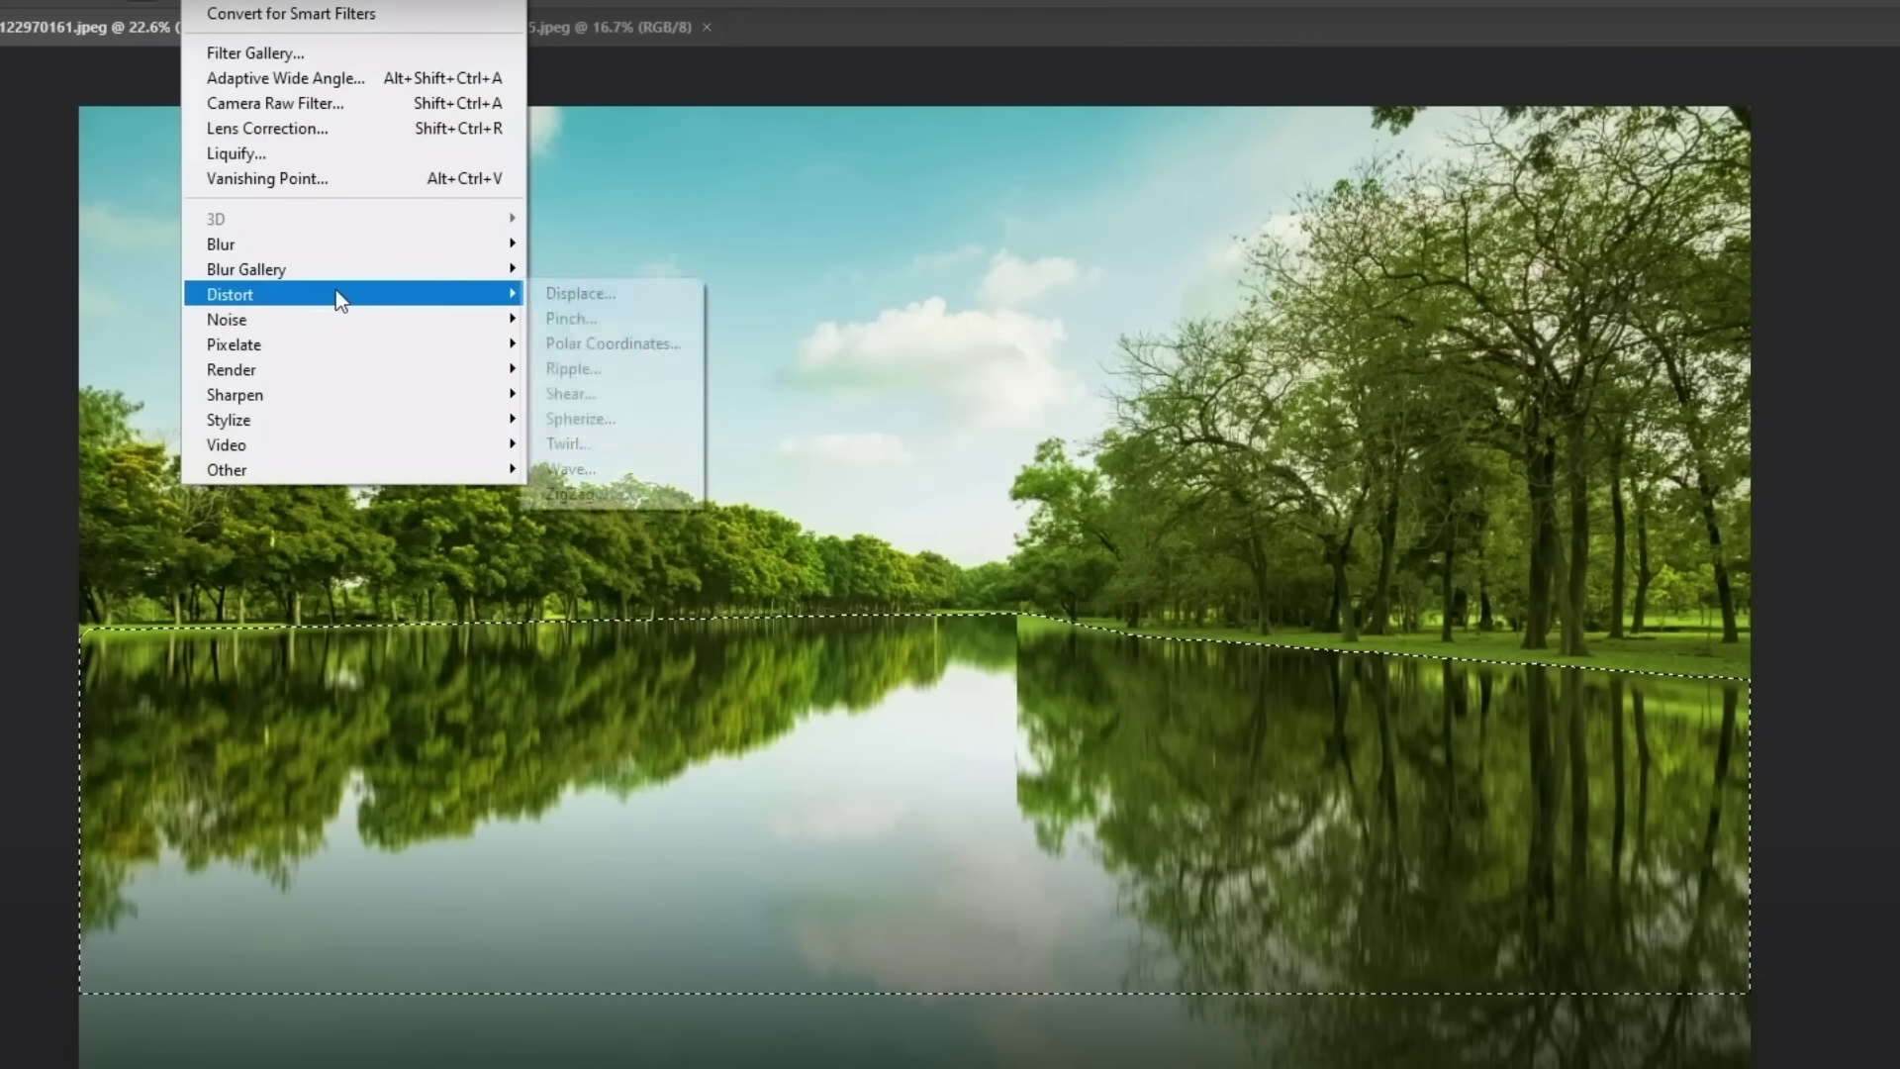
{"action": "left_click", "coordinate": [578, 294]}
{"action": "left_click_drag", "start_coordinate": [970, 366], "coordinate": [427, 343]}
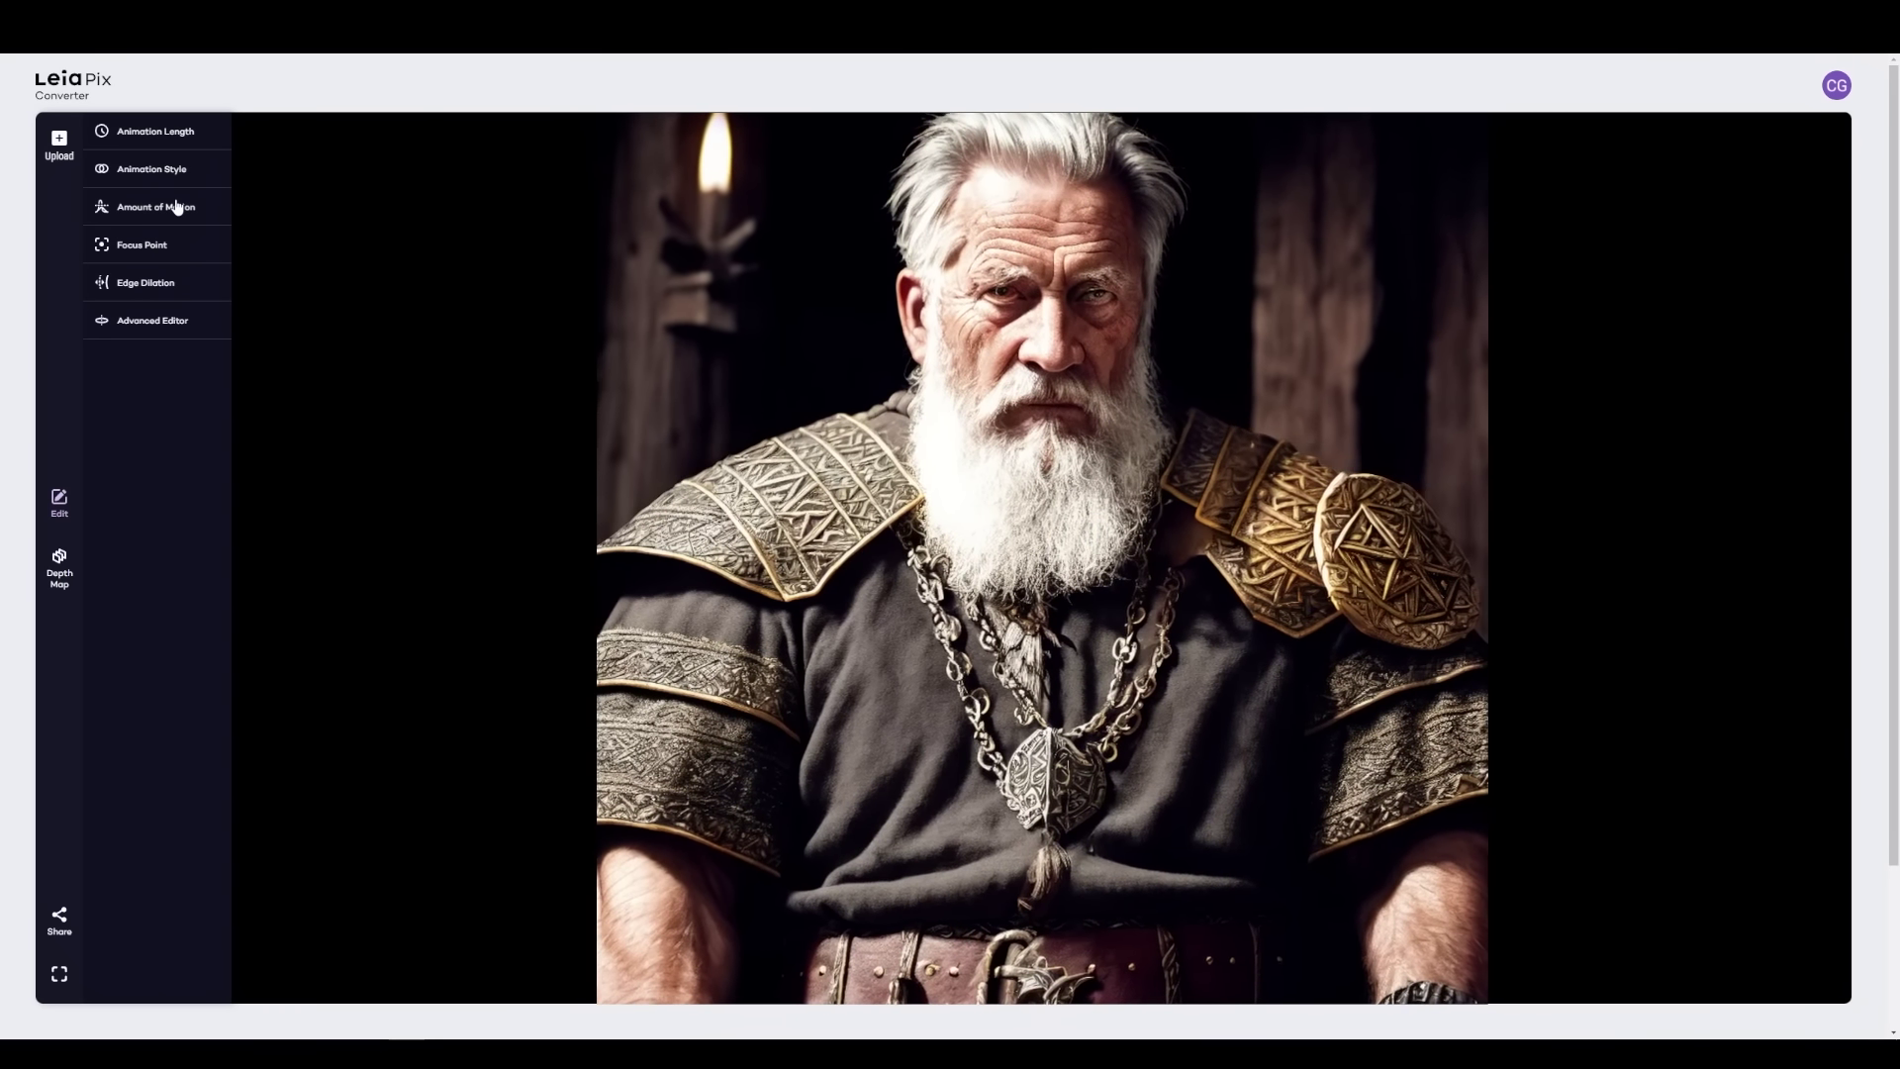
Step: In LeiaPix Converter, try the Horizontal and Wide Circle animation styles on the warrior portrait and choose Circle
{"action": "left_click", "coordinate": [149, 172]}
{"action": "left_click", "coordinate": [149, 210]}
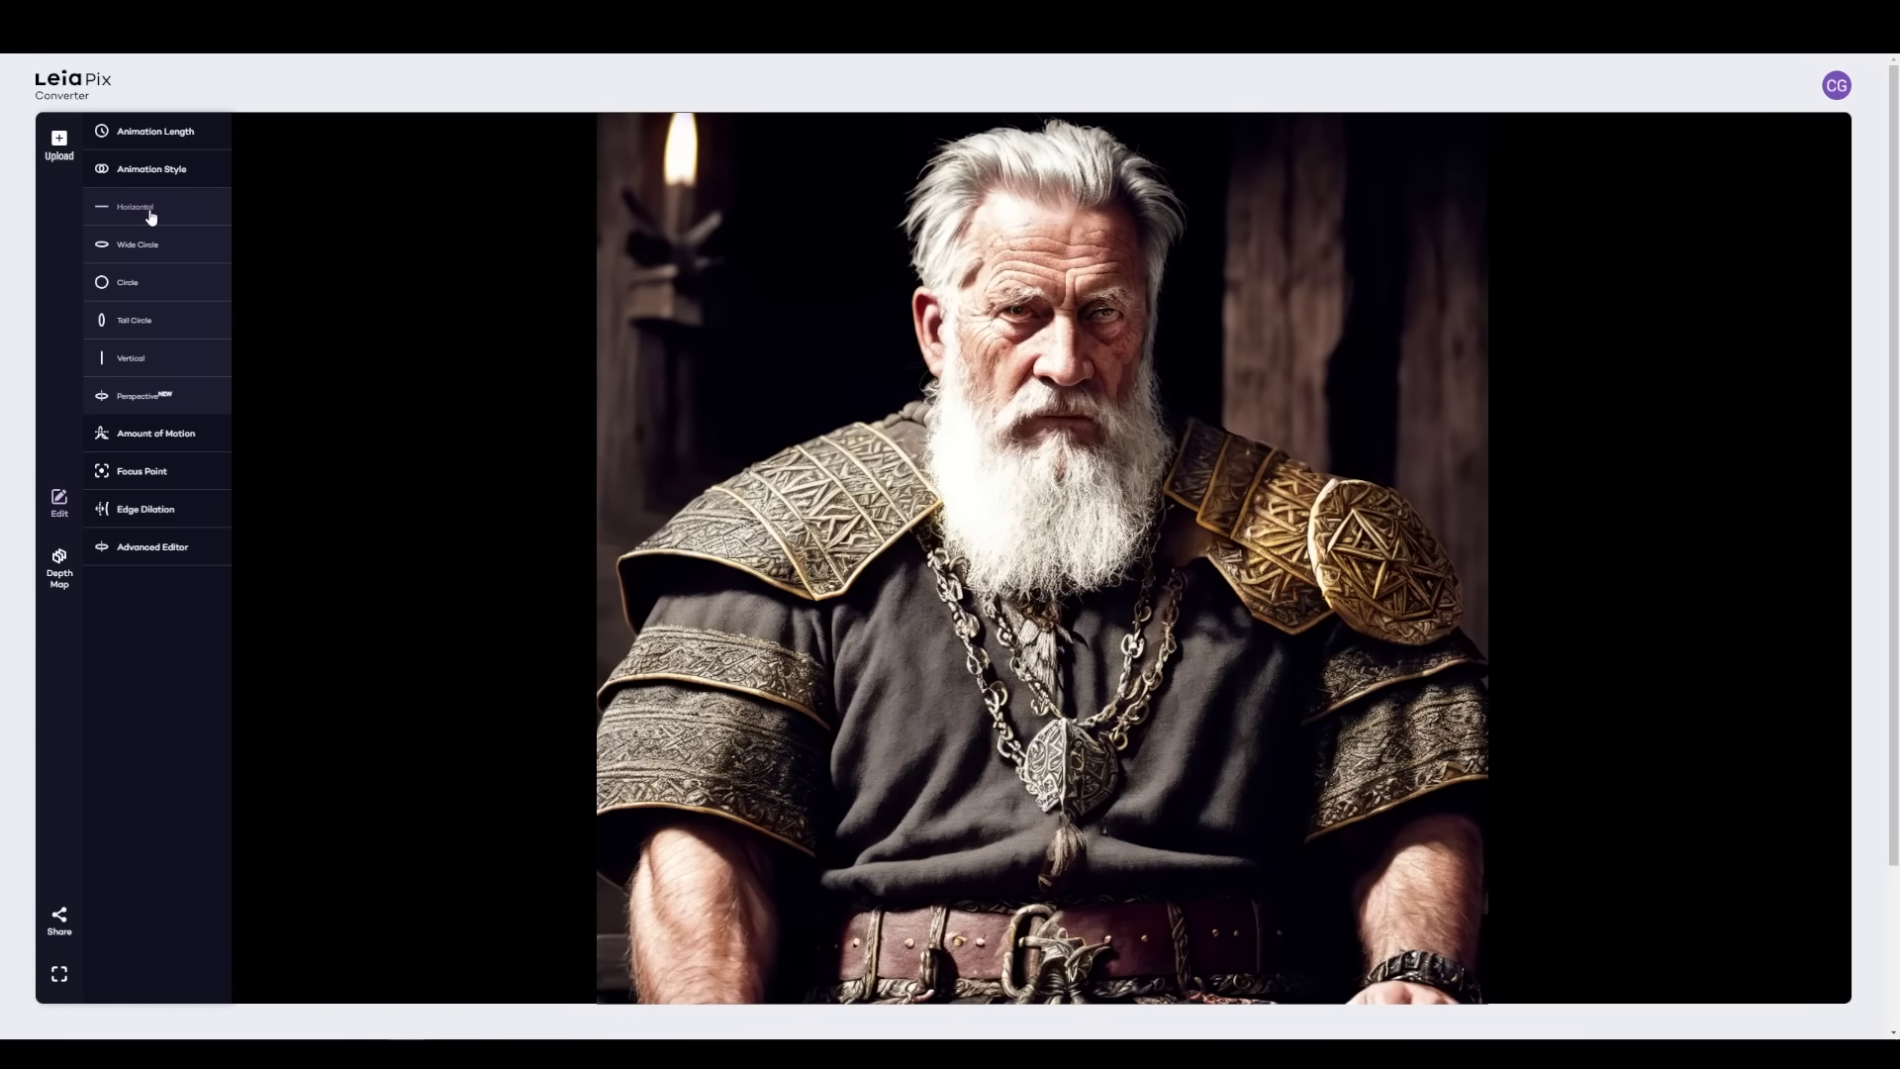
{"action": "left_click", "coordinate": [150, 246]}
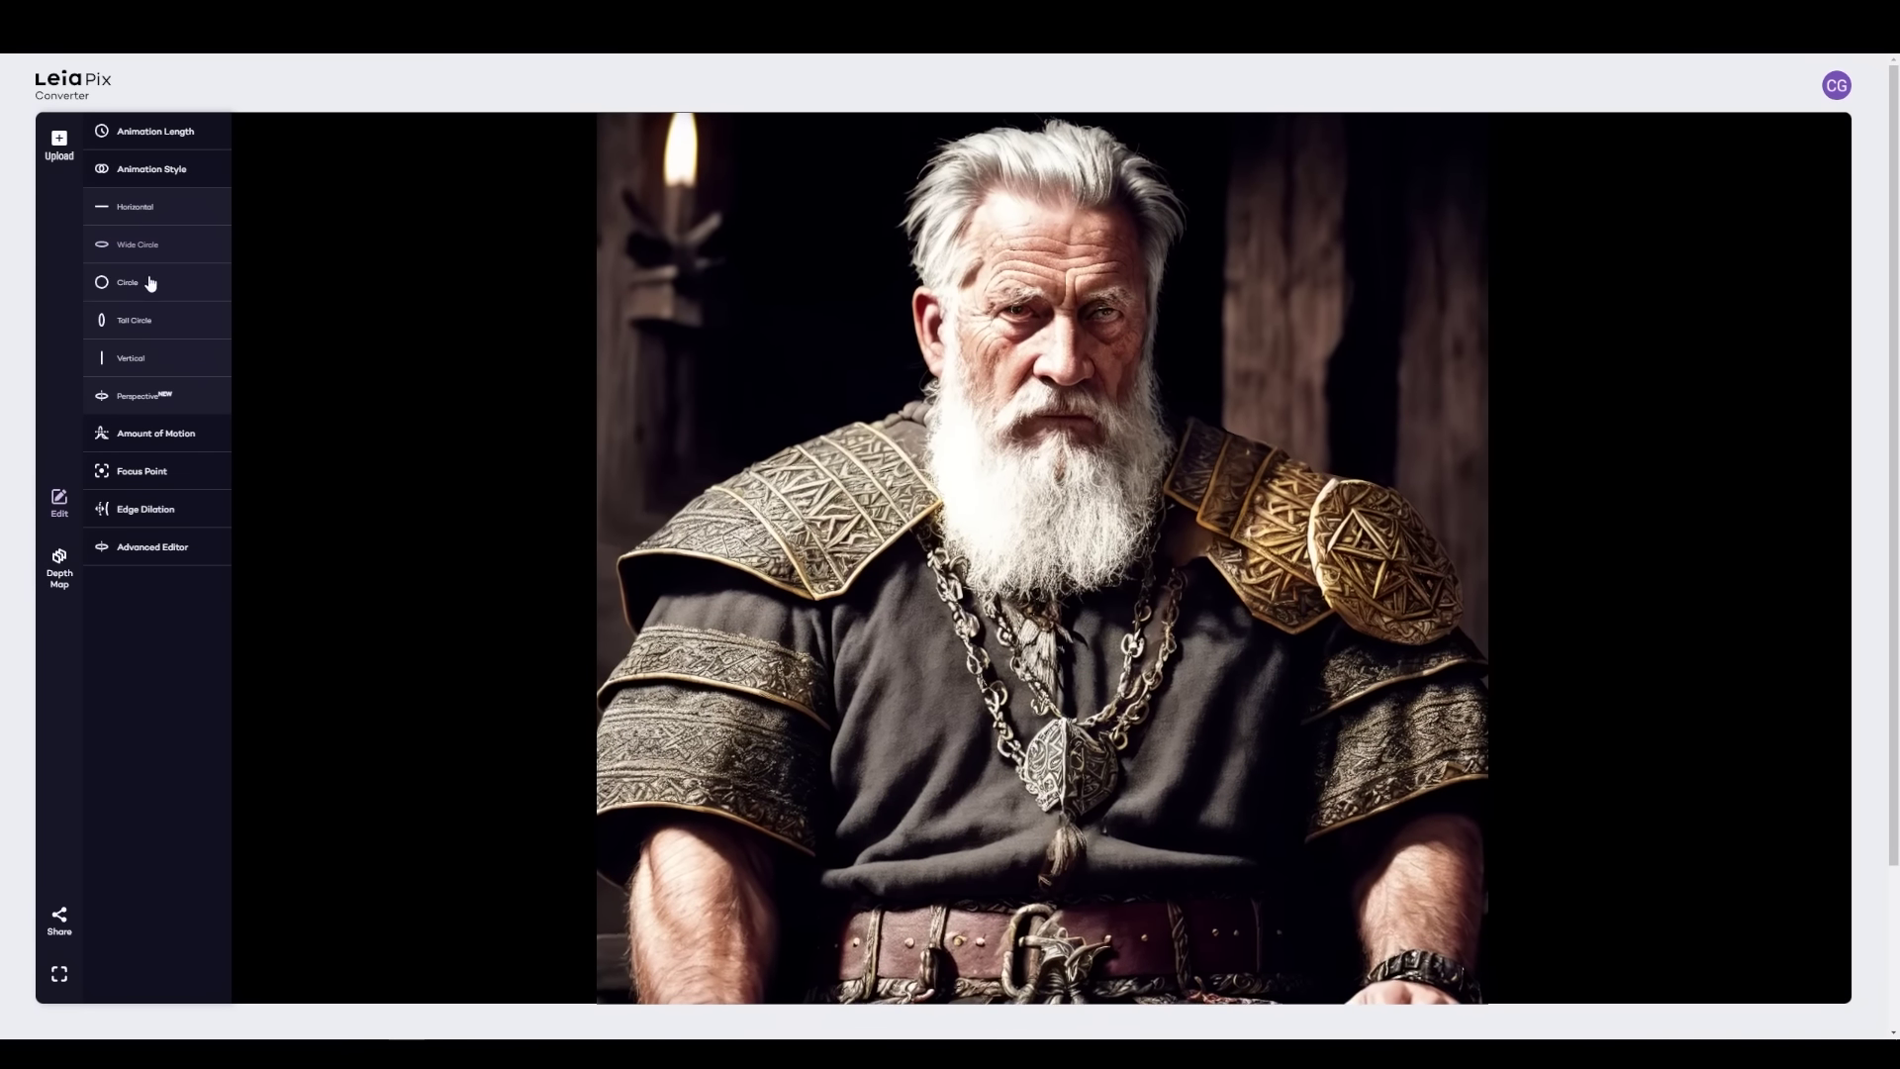
{"action": "left_click", "coordinate": [148, 284]}
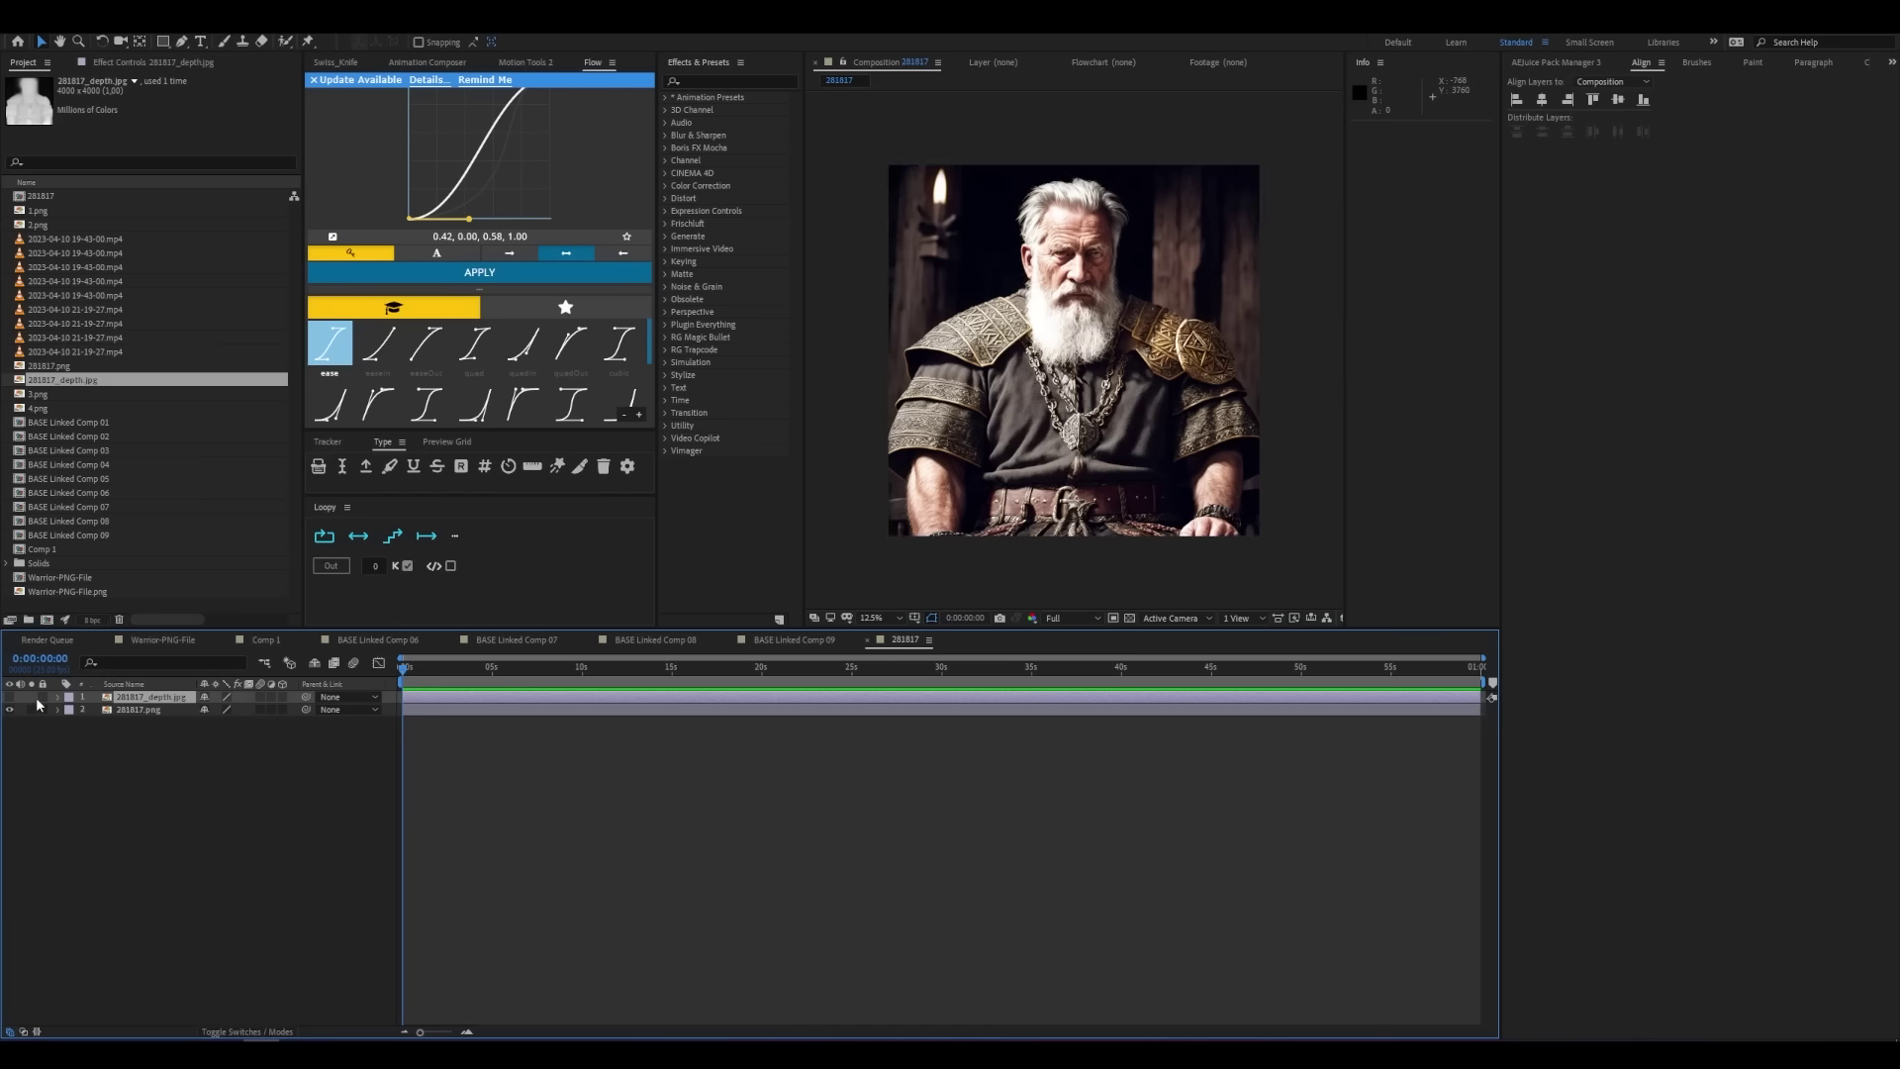
Step: In After Effects, toggle the 281817_depth.jpg layer's visibility to compare the depth map with the portrait, leaving it hidden
{"action": "left_click", "coordinate": [10, 697]}
{"action": "left_click", "coordinate": [10, 698]}
{"action": "left_click", "coordinate": [10, 698]}
{"action": "left_click", "coordinate": [10, 697]}
{"action": "left_click", "coordinate": [10, 697]}
{"action": "left_click", "coordinate": [10, 698]}
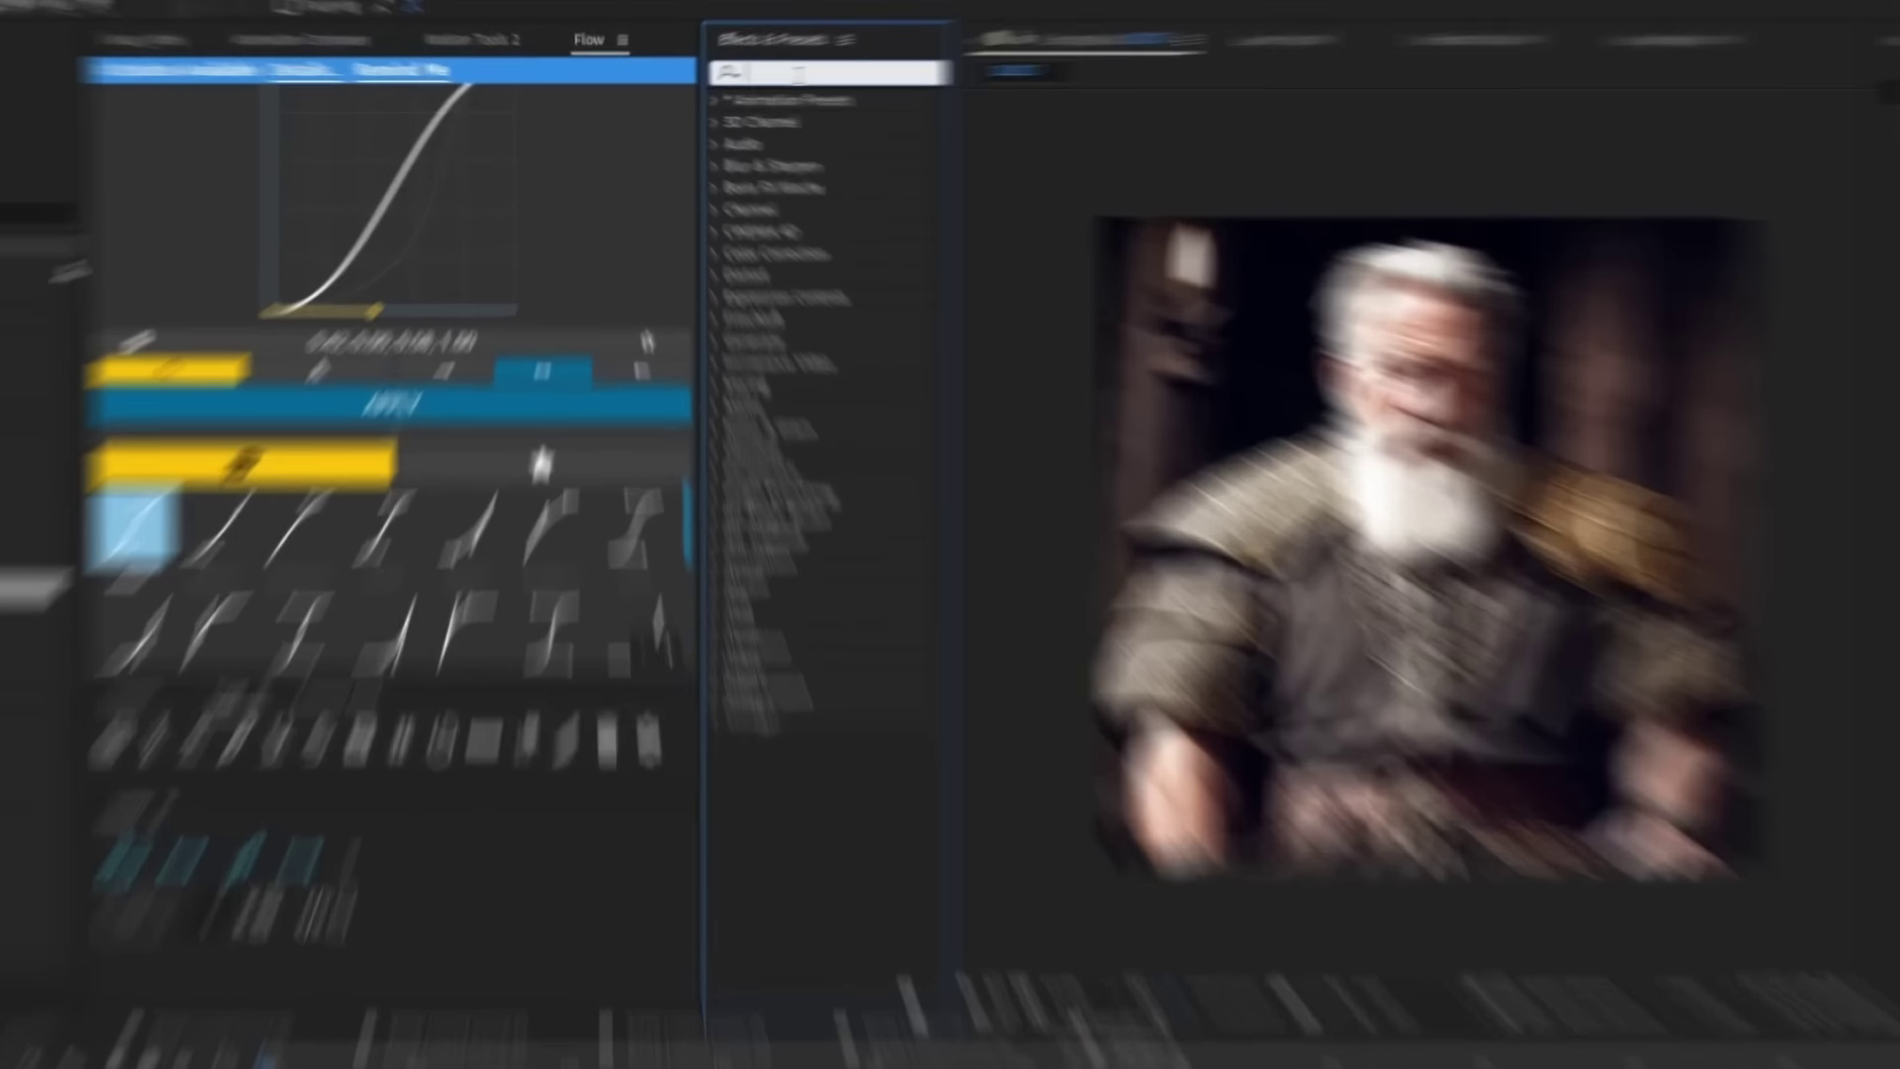
Step: Search the effects for "disp" and apply Displacement Map to the 281817.png layer
{"action": "left_click", "coordinate": [713, 83]}
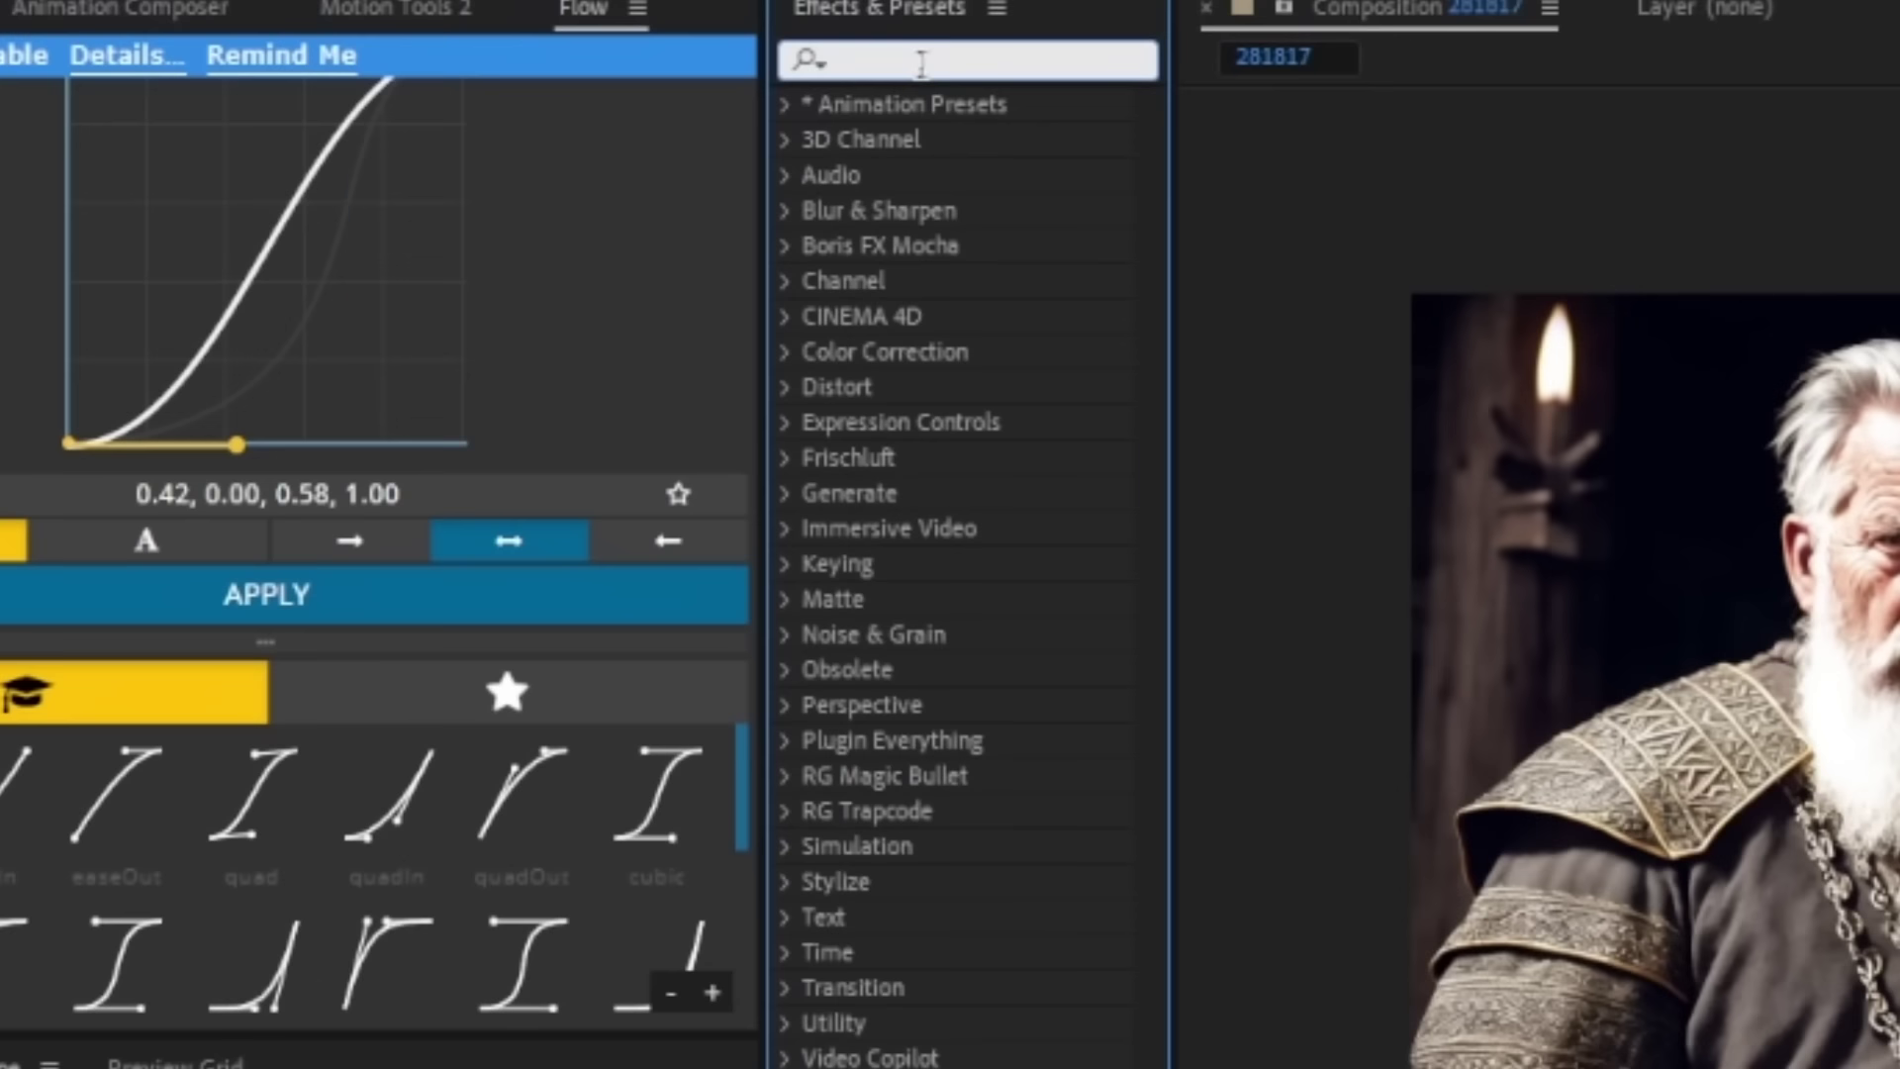
{"action": "type", "text": "disp"}
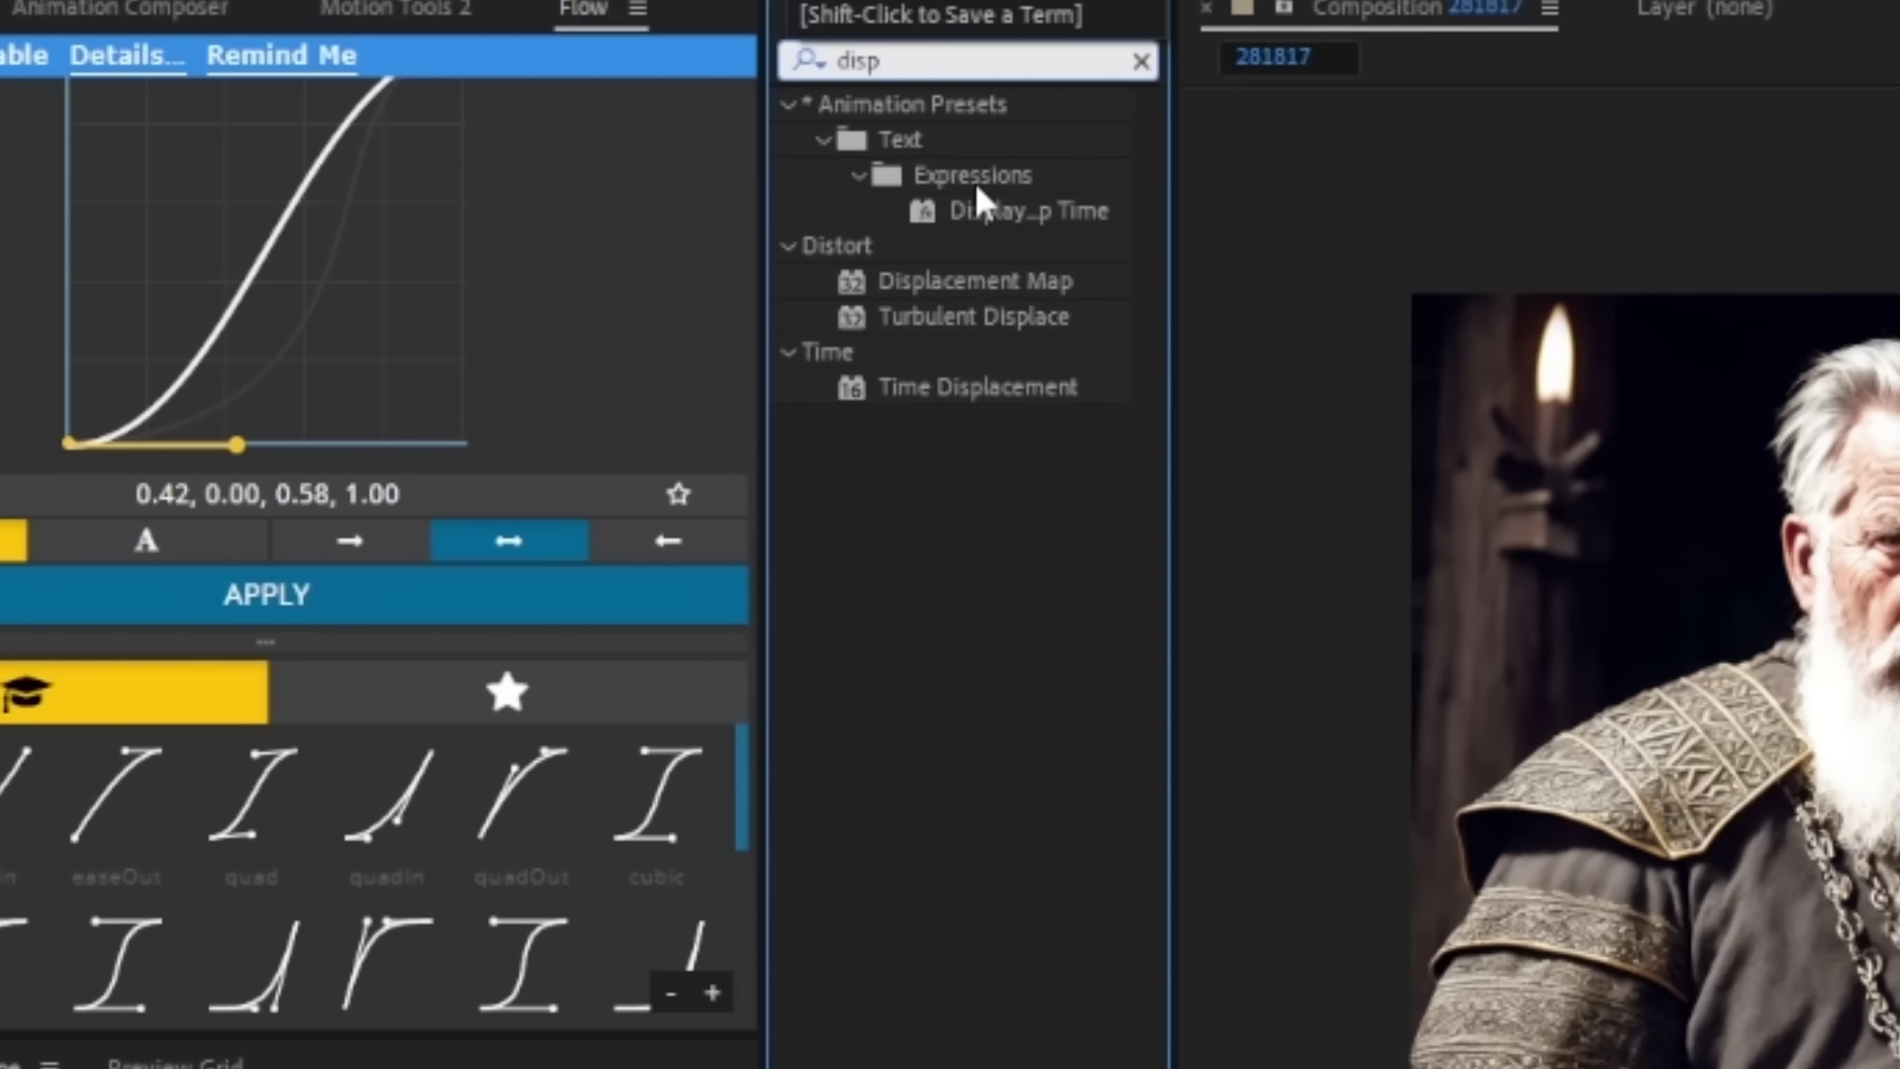
{"action": "left_click", "coordinate": [1014, 281]}
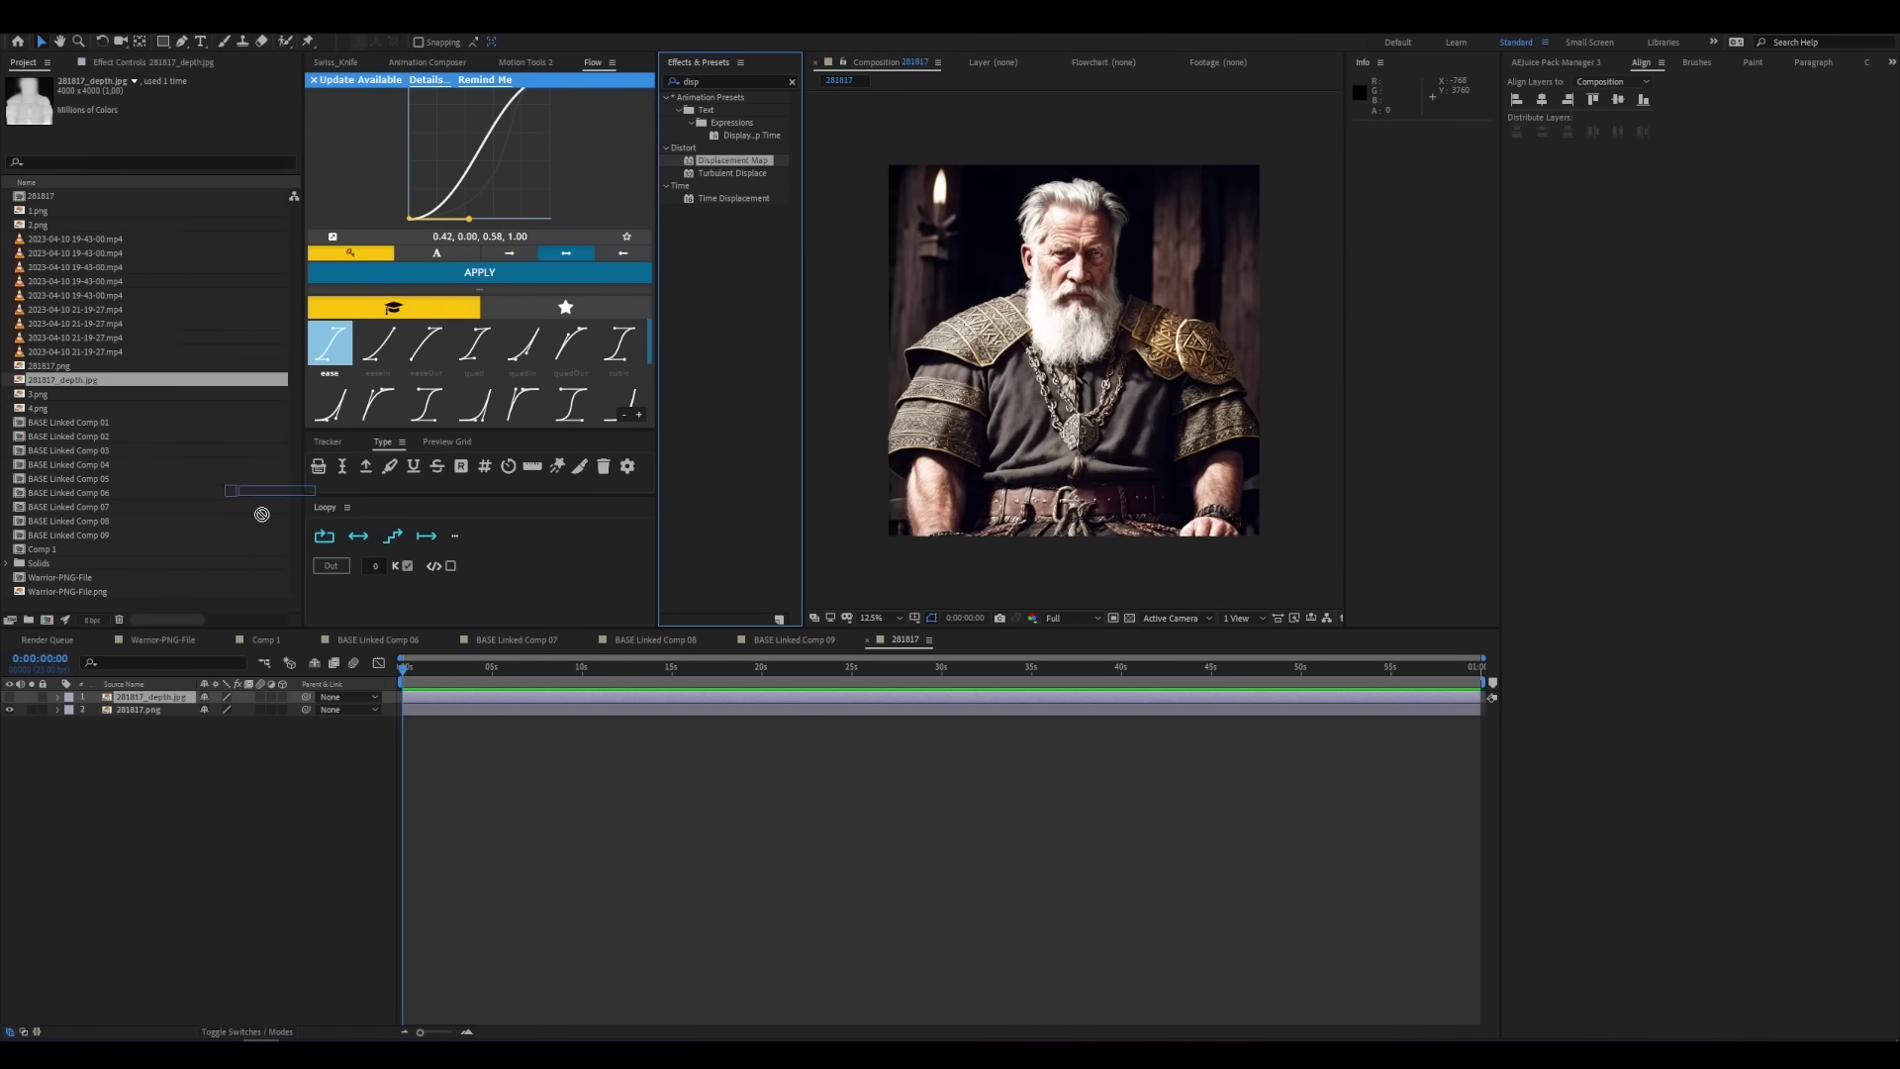
{"action": "left_click_drag", "start_coordinate": [262, 513], "coordinate": [144, 715]}
Step: Use 281817_depth.jpg as the displacement map layer with Luminance for horizontal and vertical displacement, and adjust the Max Horizontal Displacement
{"action": "left_click", "coordinate": [192, 106]}
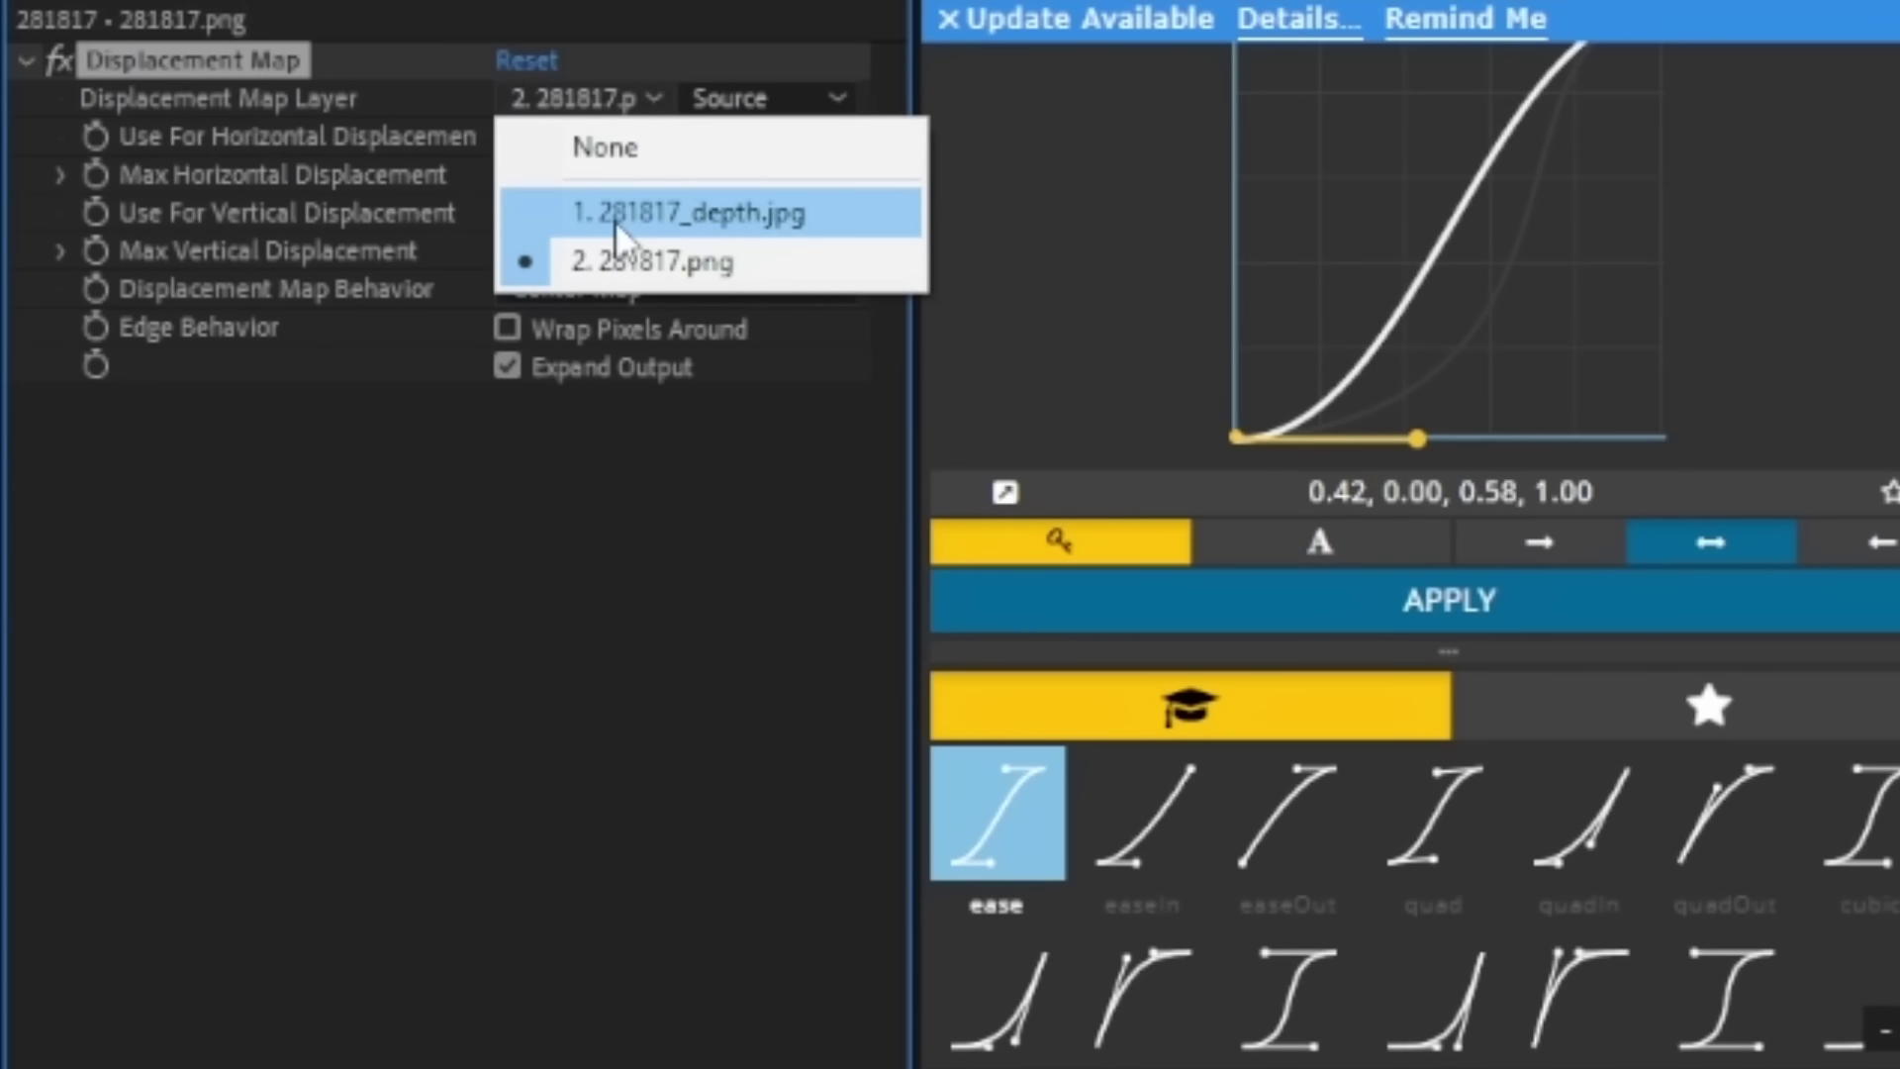
{"action": "left_click", "coordinate": [615, 221]}
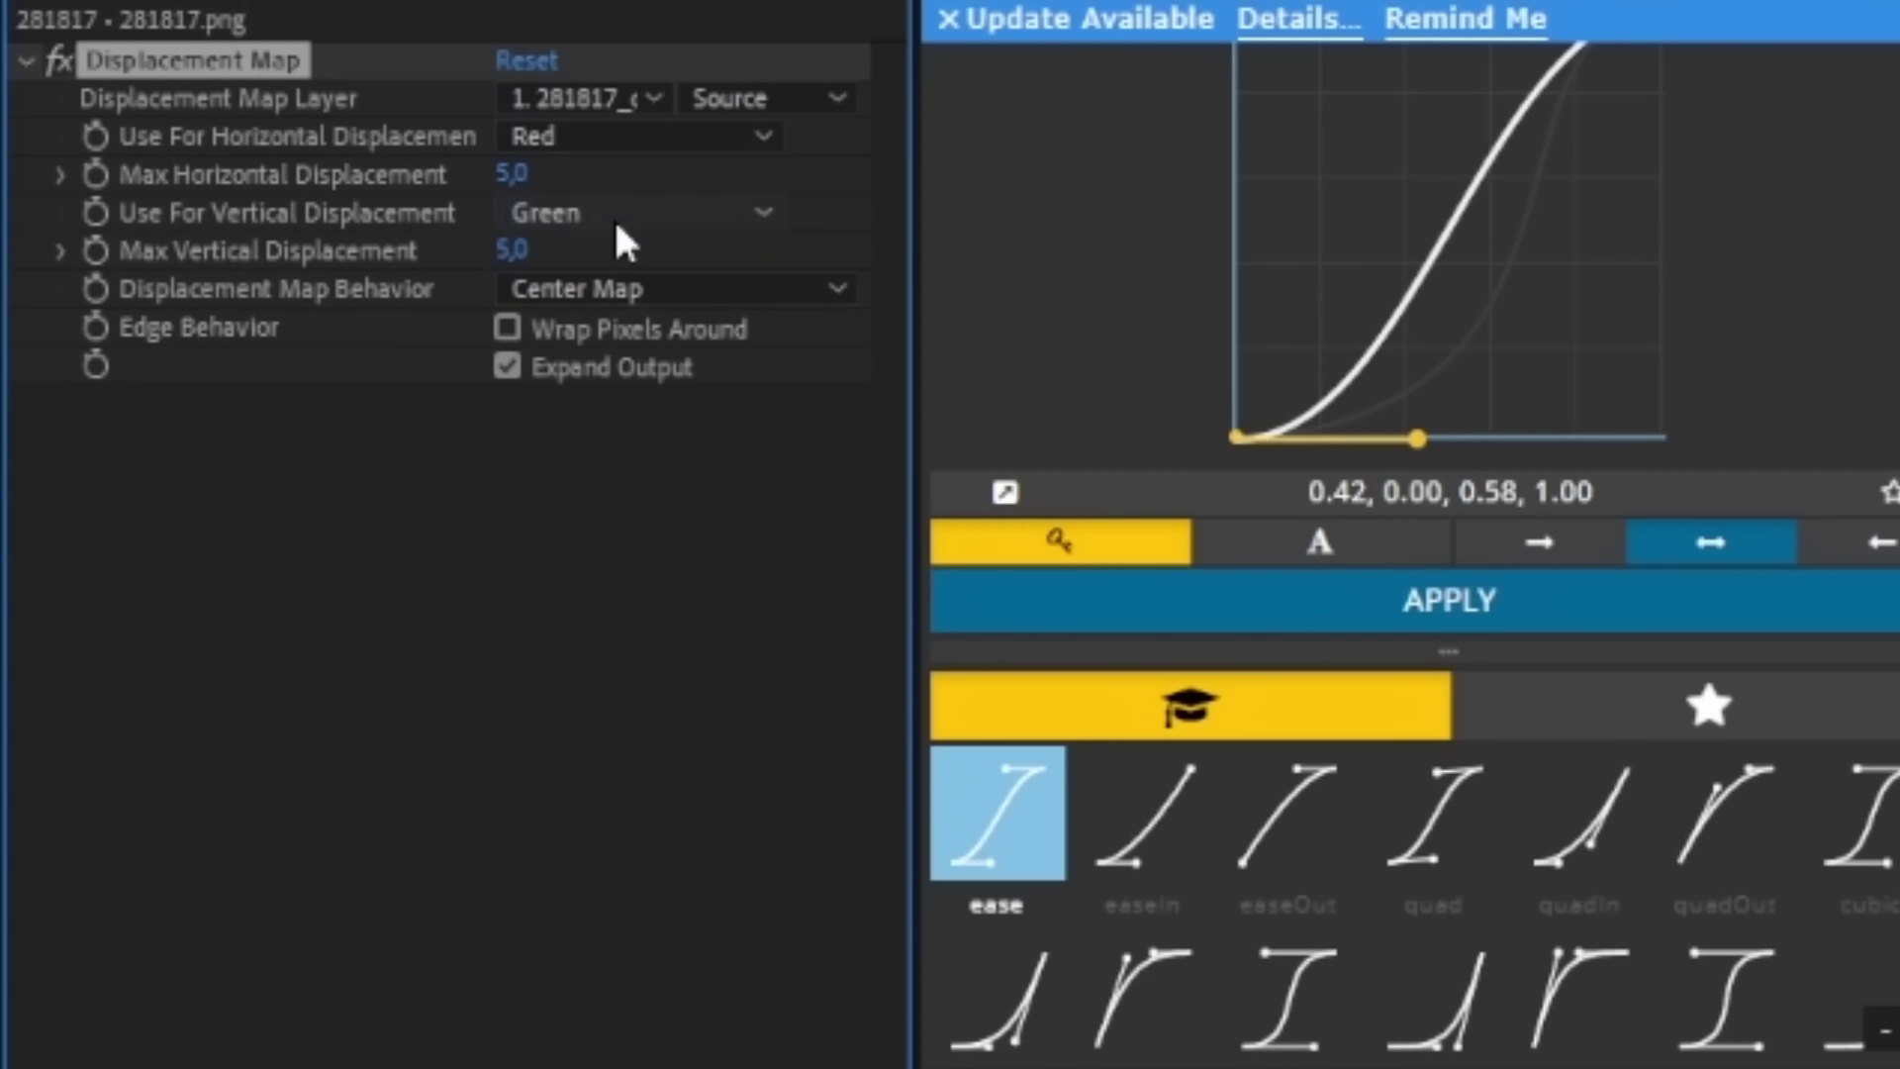
{"action": "left_click", "coordinate": [627, 136]}
{"action": "left_click", "coordinate": [641, 382]}
{"action": "left_click", "coordinate": [634, 208]}
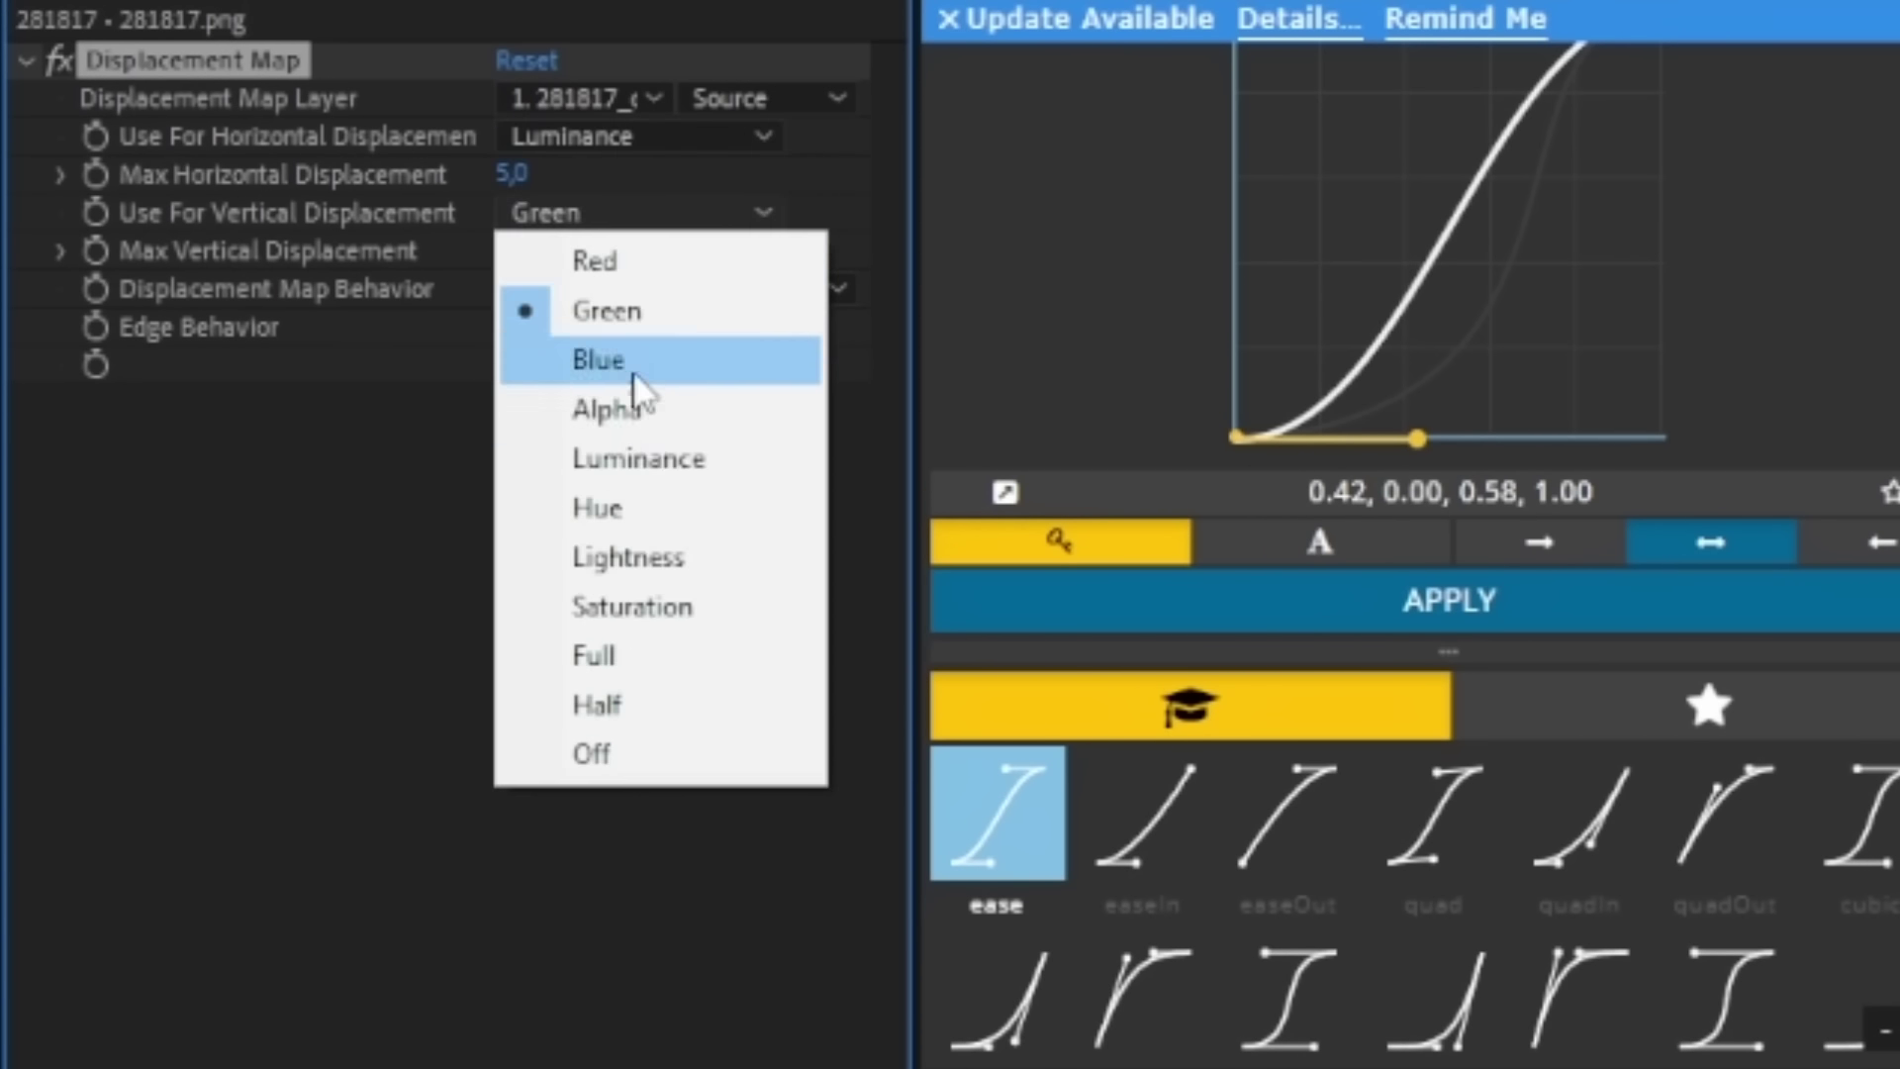
{"action": "left_click", "coordinate": [623, 454]}
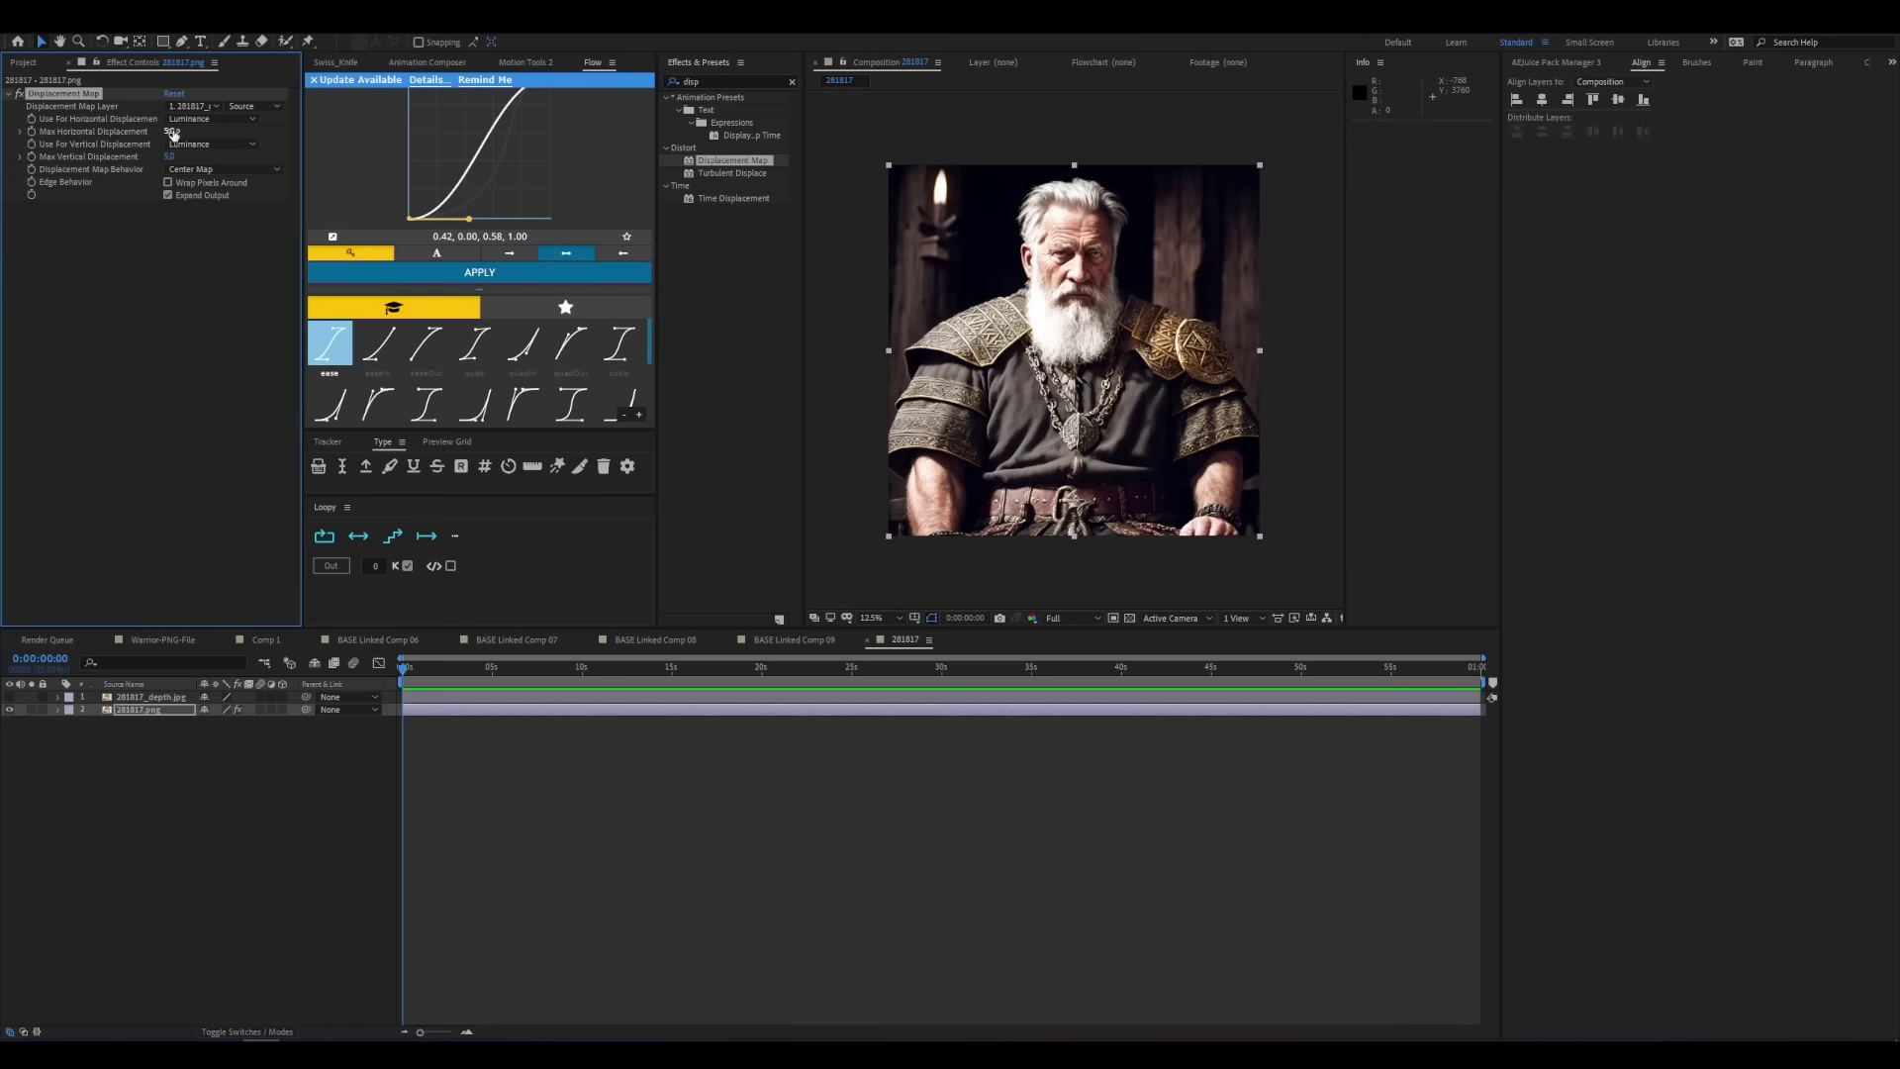
{"action": "left_click_drag", "start_coordinate": [181, 131], "coordinate": [103, 173]}
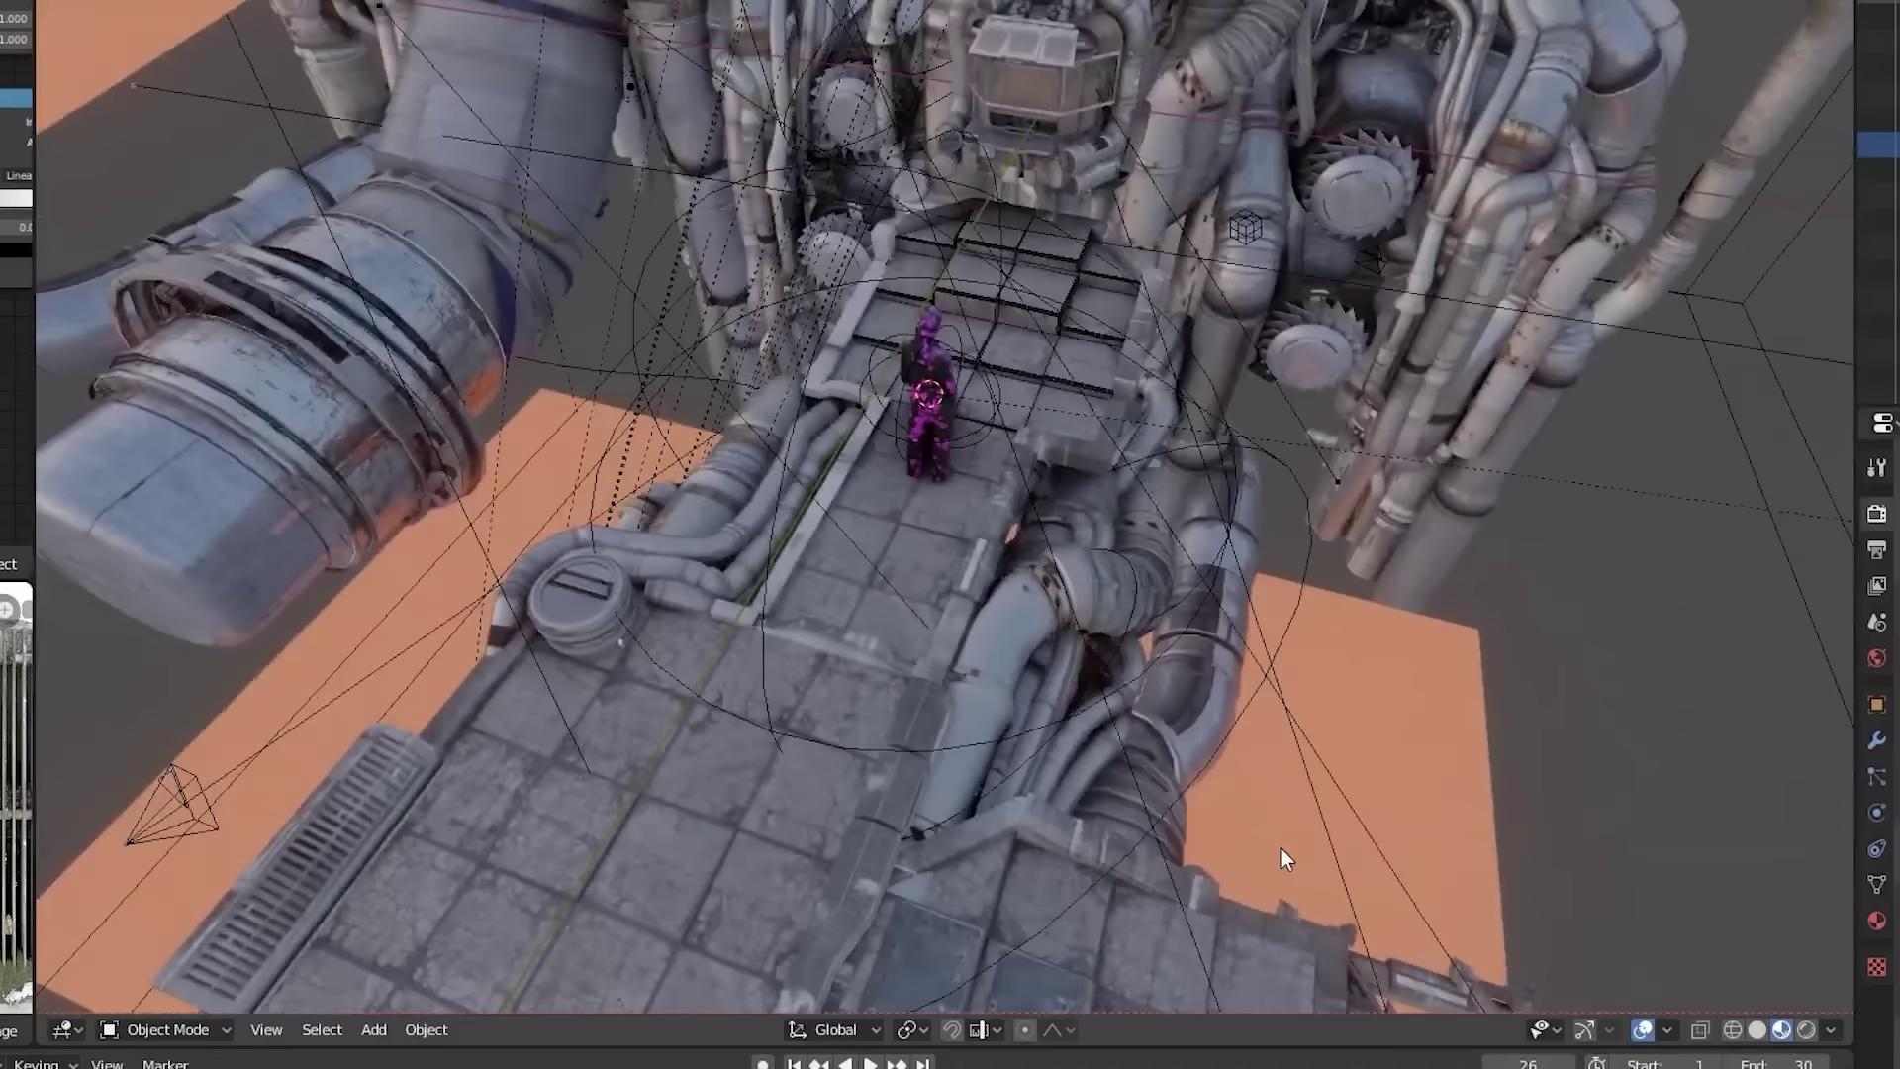
{"action": "left_click_drag", "start_coordinate": [1279, 846], "coordinate": [1278, 718]}
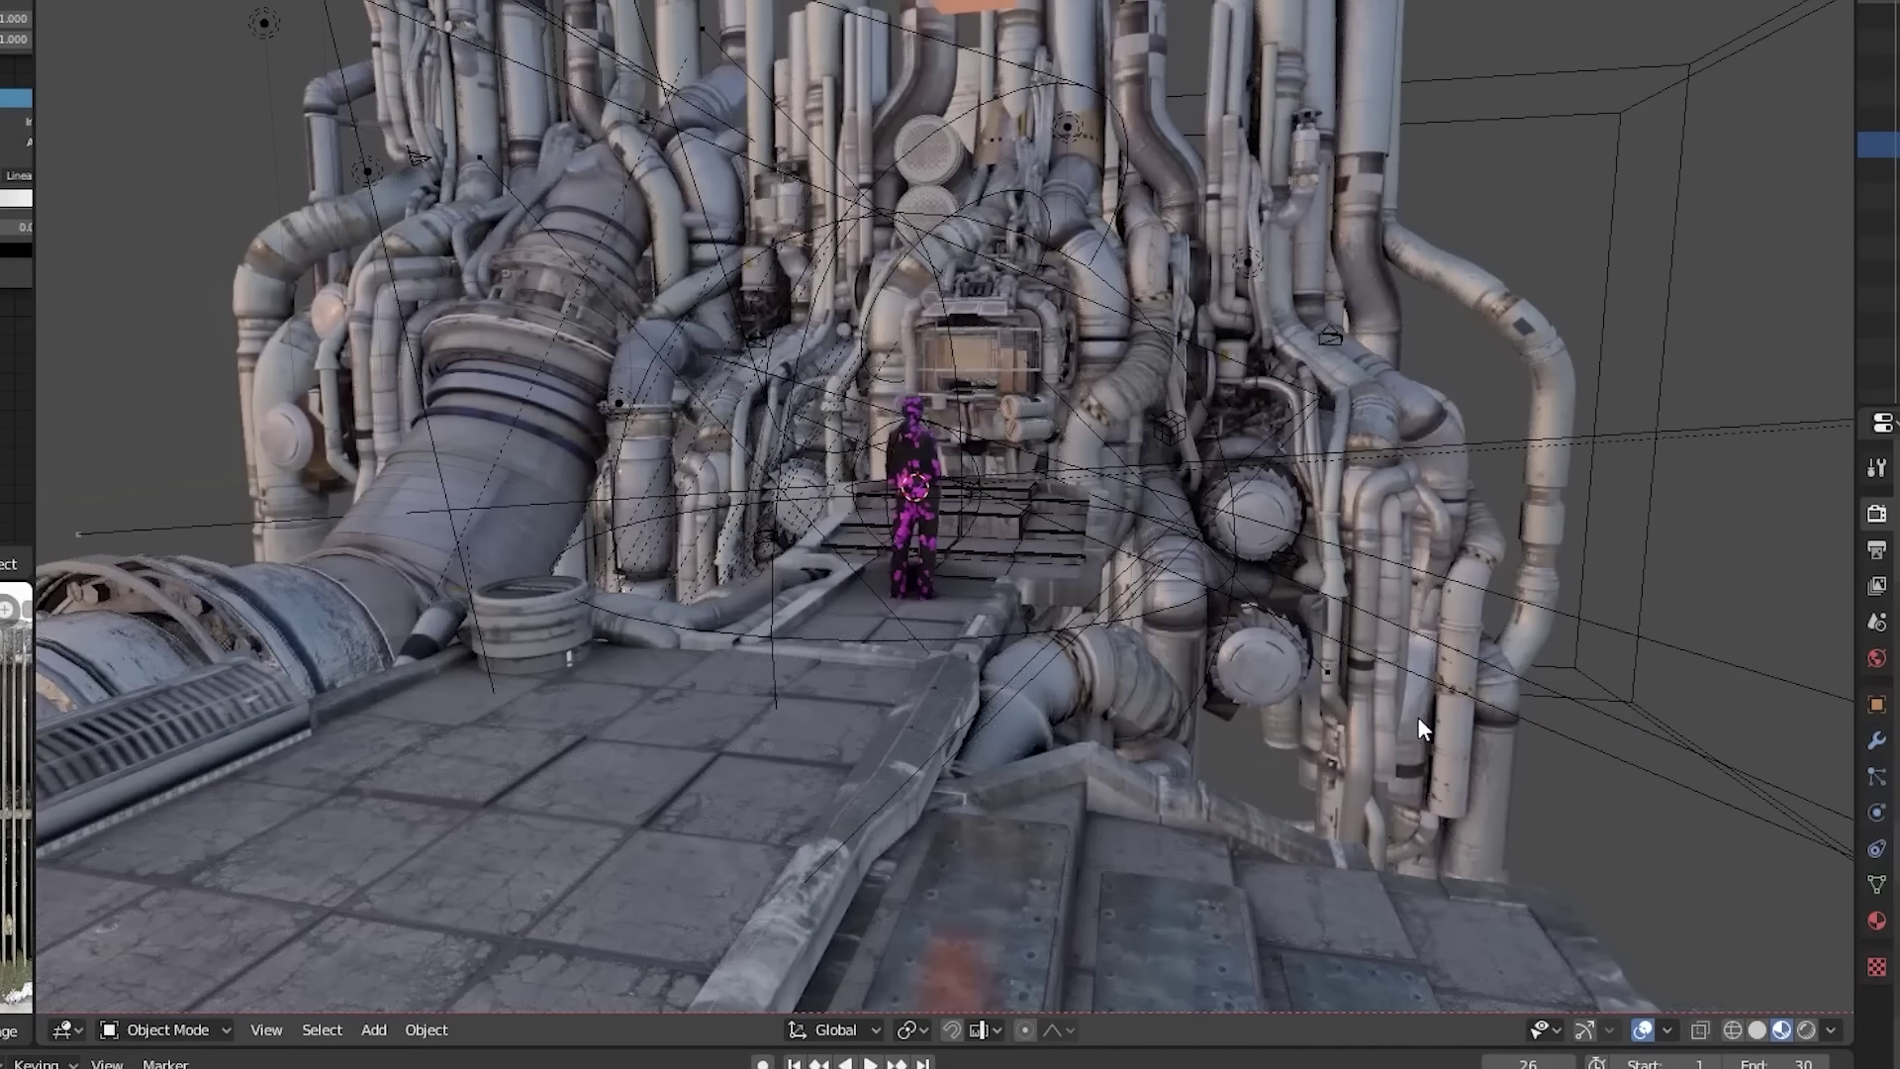
{"action": "left_click_drag", "start_coordinate": [1417, 716], "coordinate": [1367, 784]}
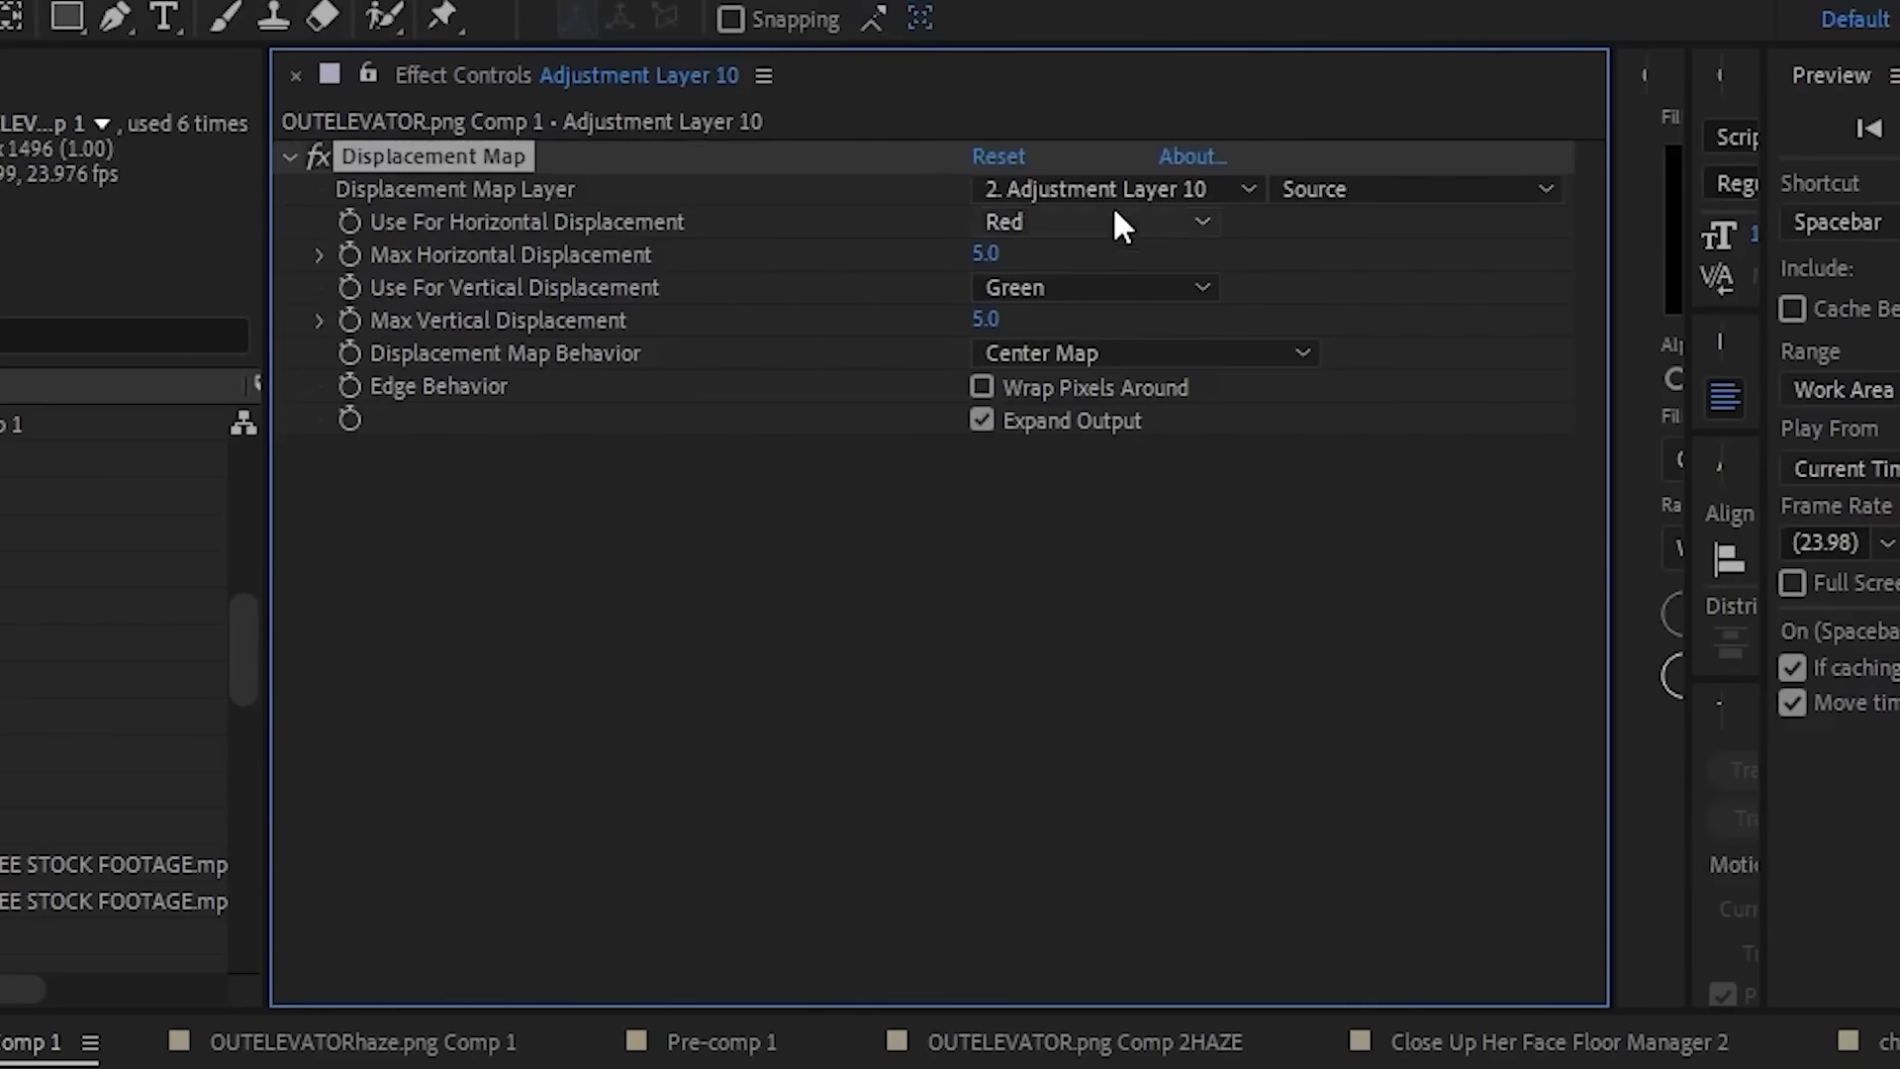
Step: Adjust the Displacement Map settings on Adjustment Layer 10, including its maximum vertical and horizontal displacement
{"action": "left_click", "coordinate": [1067, 233]}
{"action": "left_click", "coordinate": [1096, 284]}
{"action": "left_click_drag", "start_coordinate": [985, 318], "coordinate": [977, 320]}
{"action": "left_click_drag", "start_coordinate": [990, 254], "coordinate": [1014, 247]}
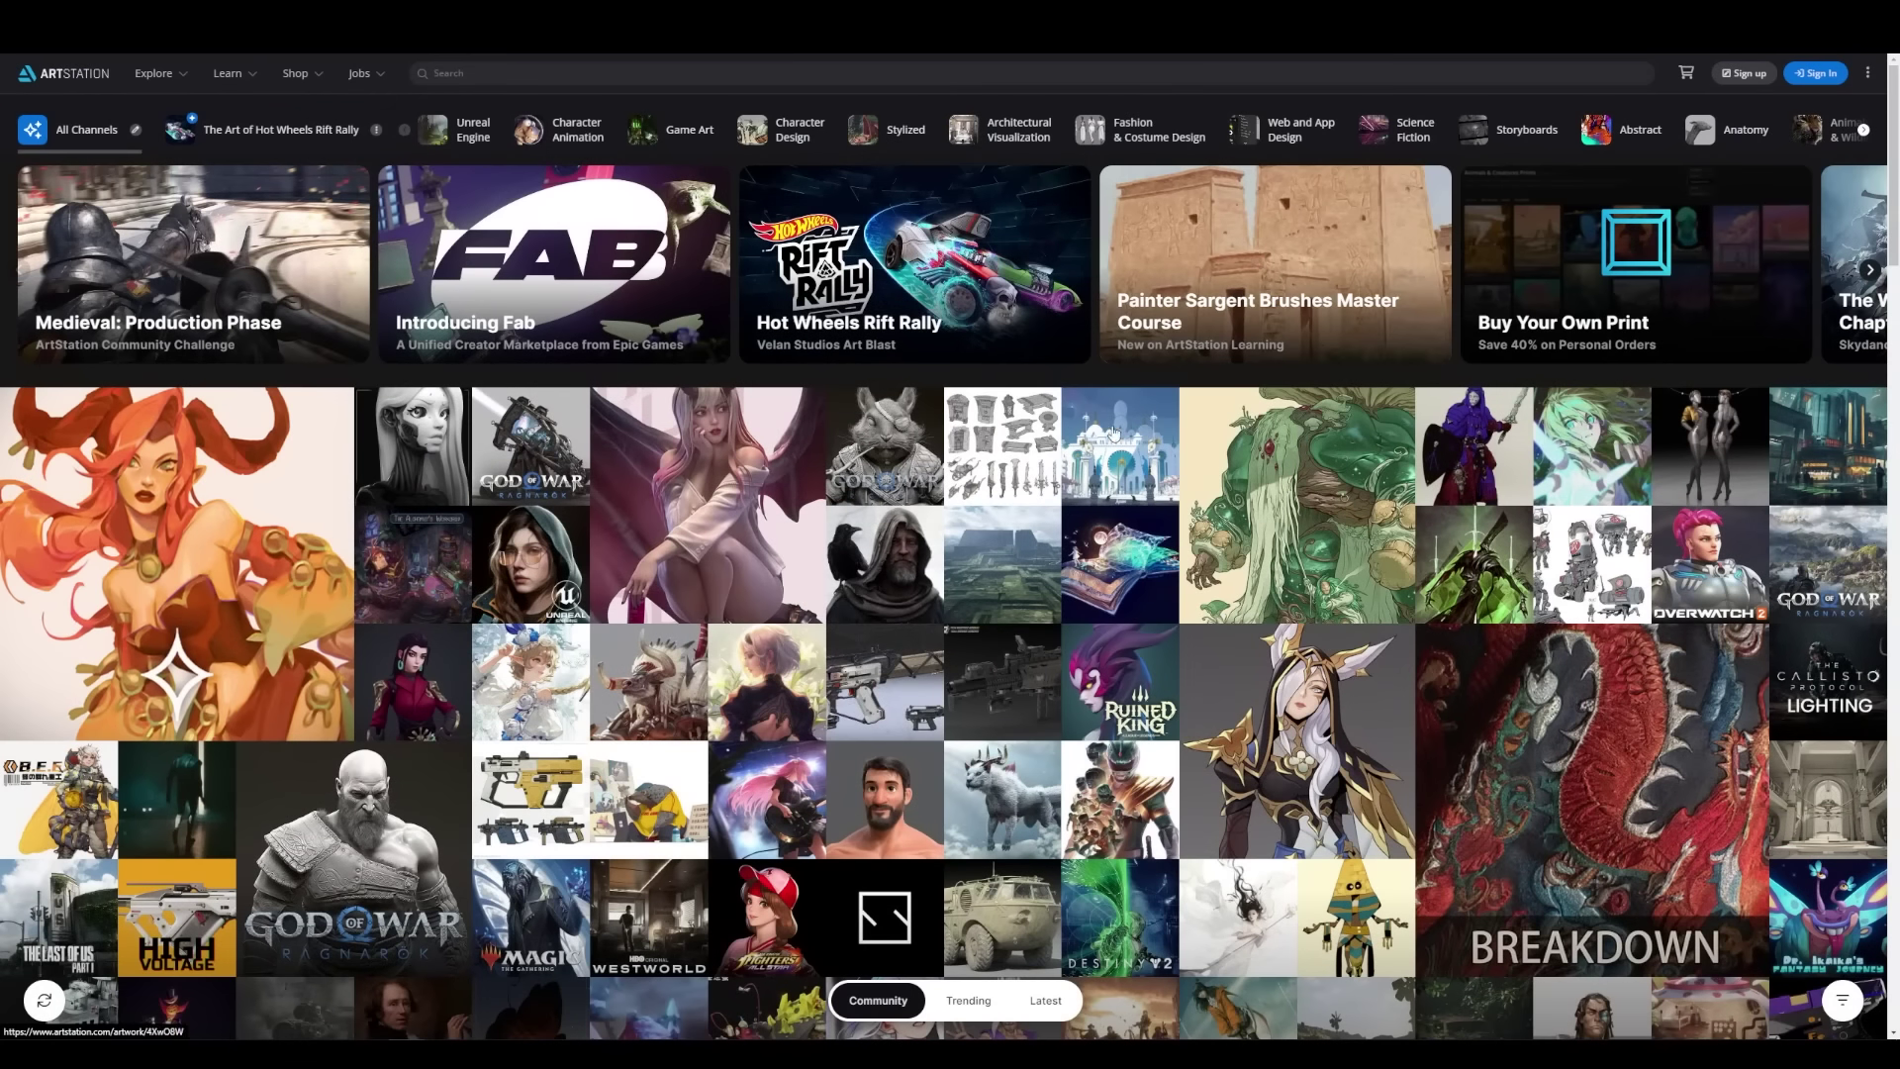
Step: Browse the community artwork feed on ArtStation
{"action": "scroll", "coordinate": [1112, 433], "scroll_direction": "down", "scroll_amount": 3}
{"action": "scroll", "coordinate": [557, 648], "scroll_direction": "down", "scroll_amount": 2}
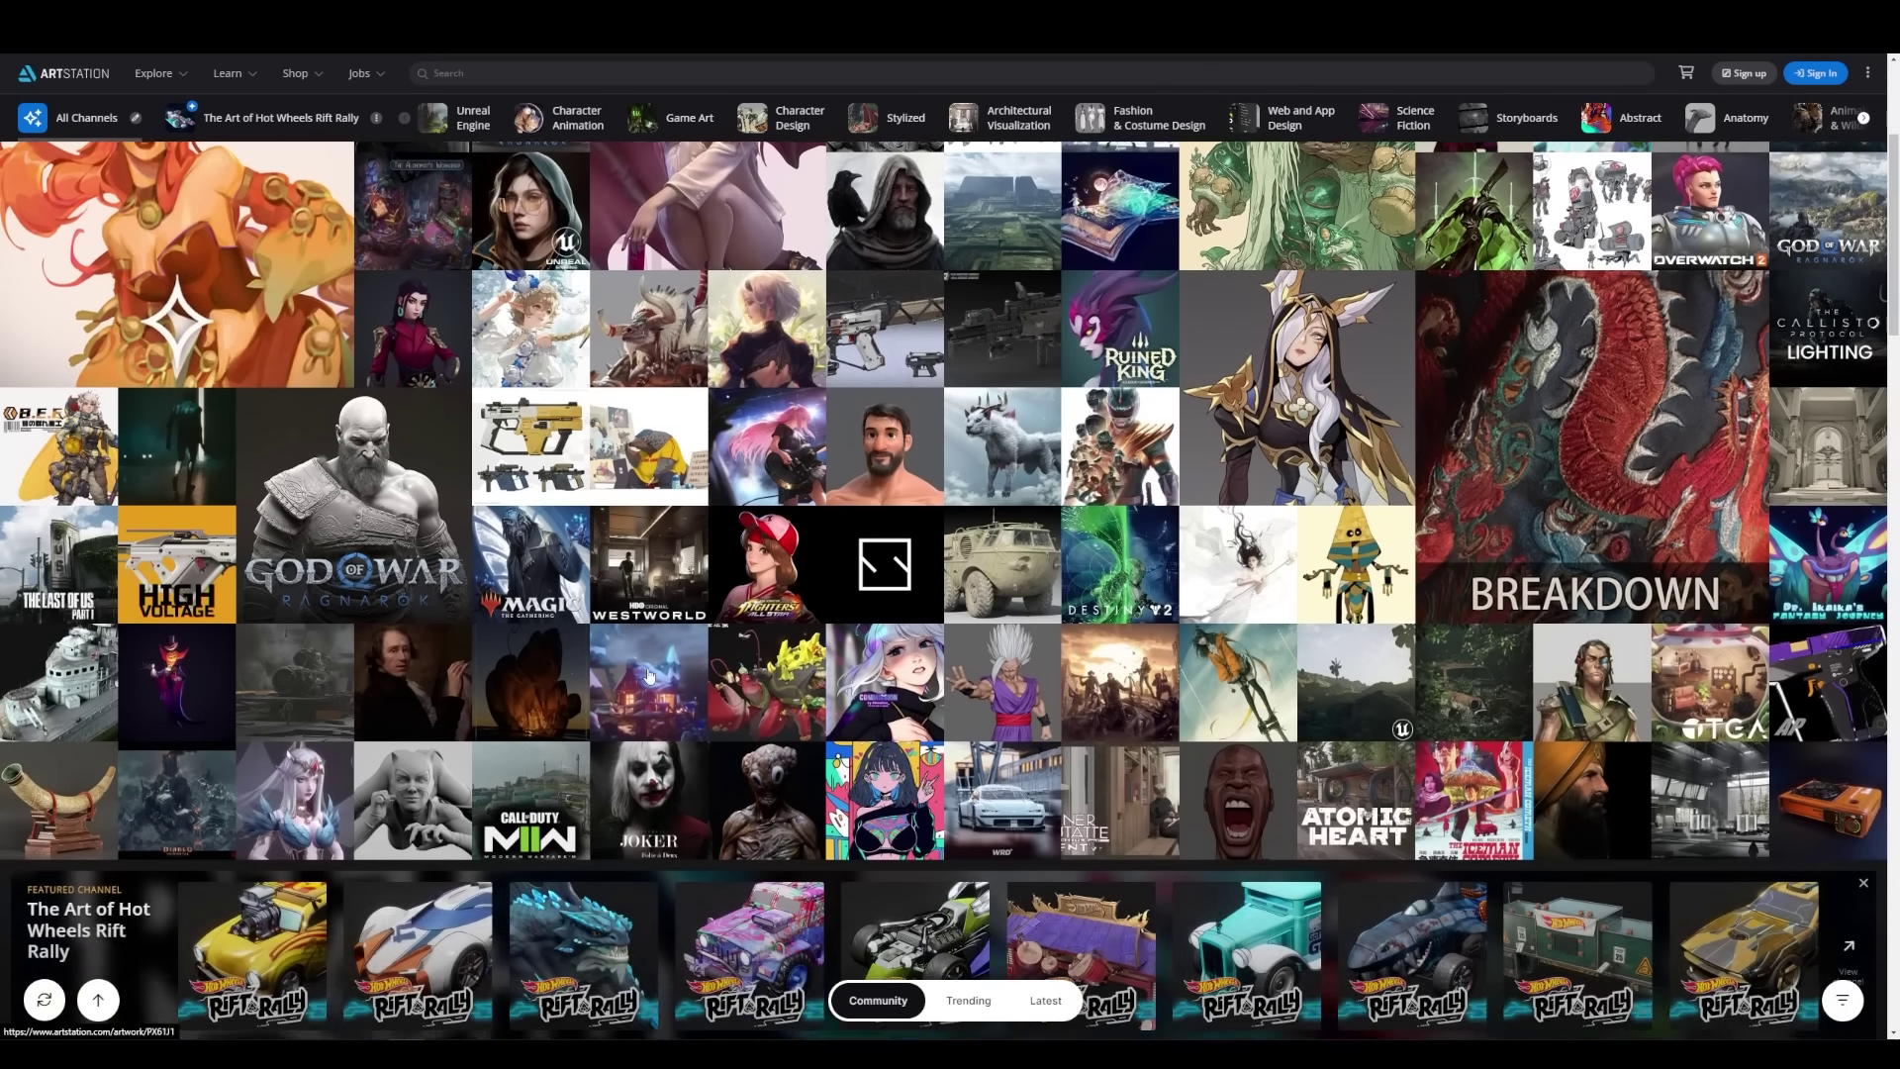
{"action": "scroll", "coordinate": [1469, 678], "scroll_direction": "up", "scroll_amount": 2}
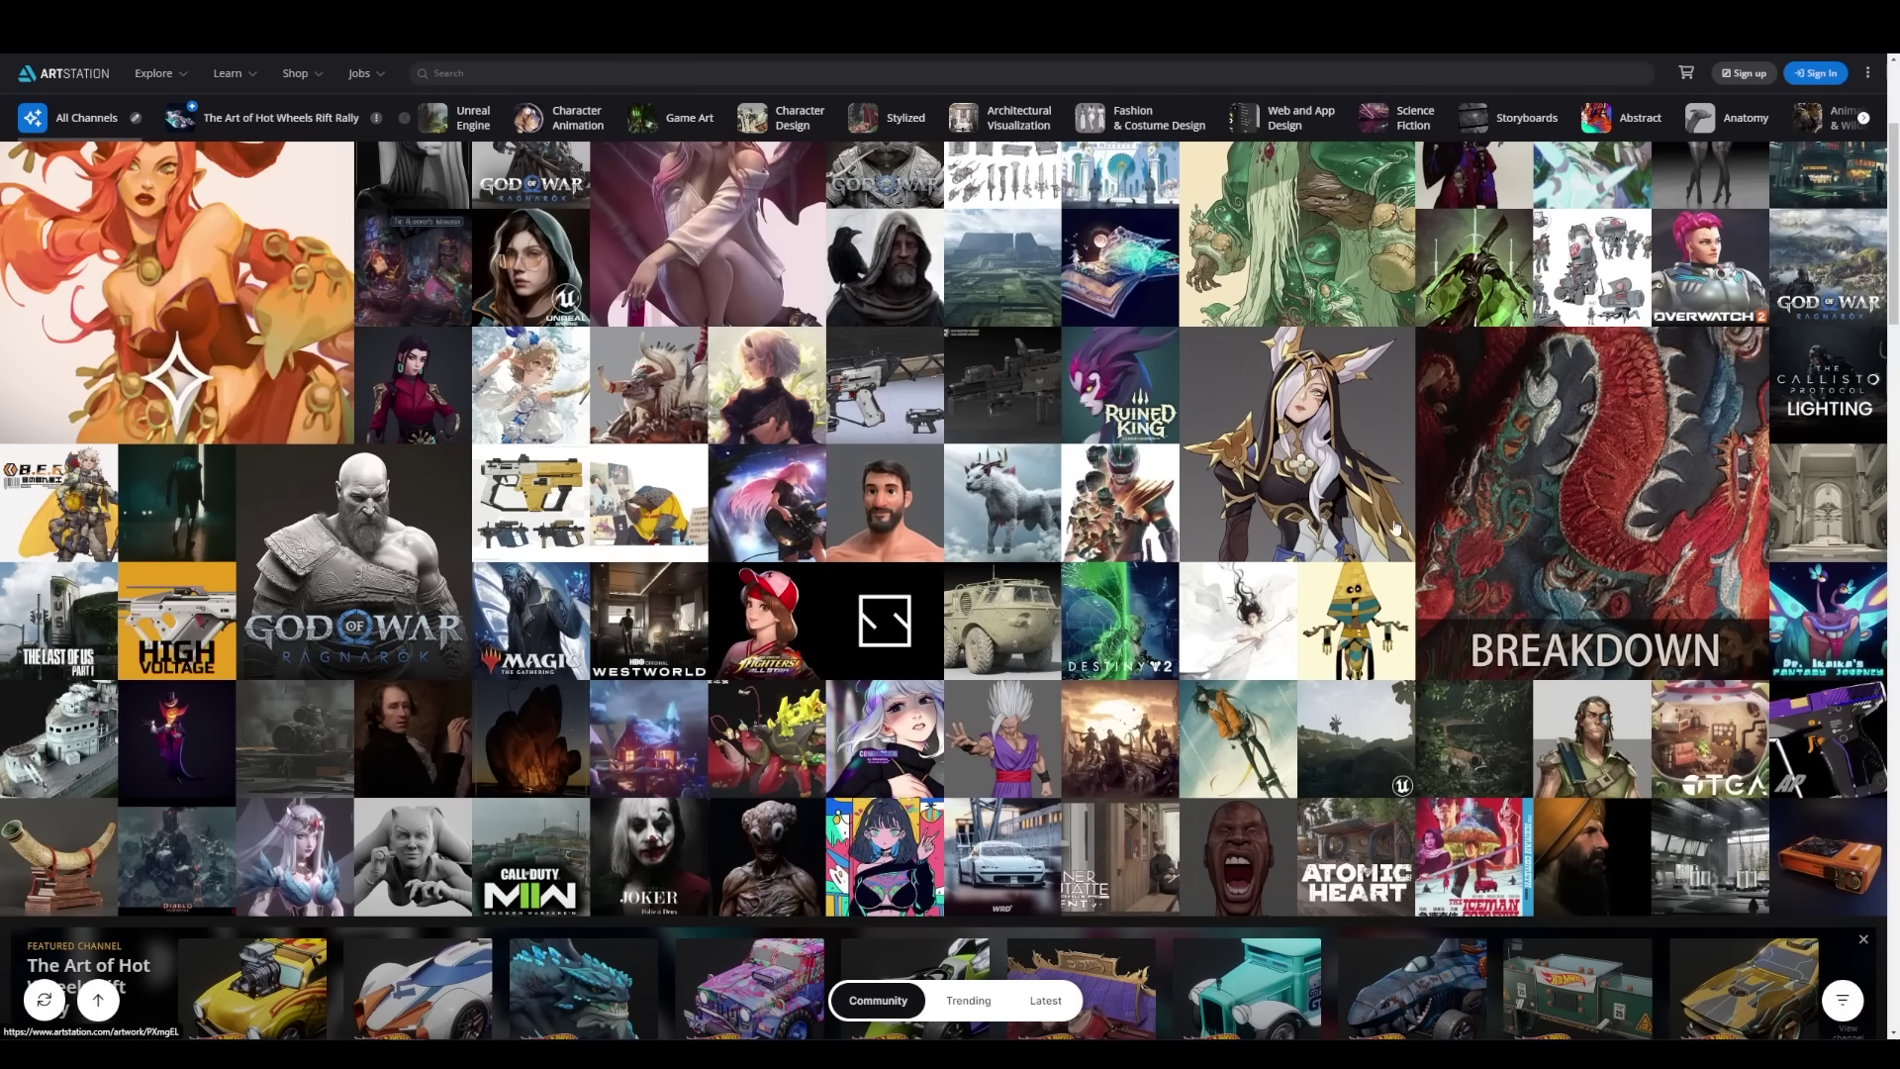
{"action": "scroll", "coordinate": [909, 474], "scroll_direction": "up", "scroll_amount": 3}
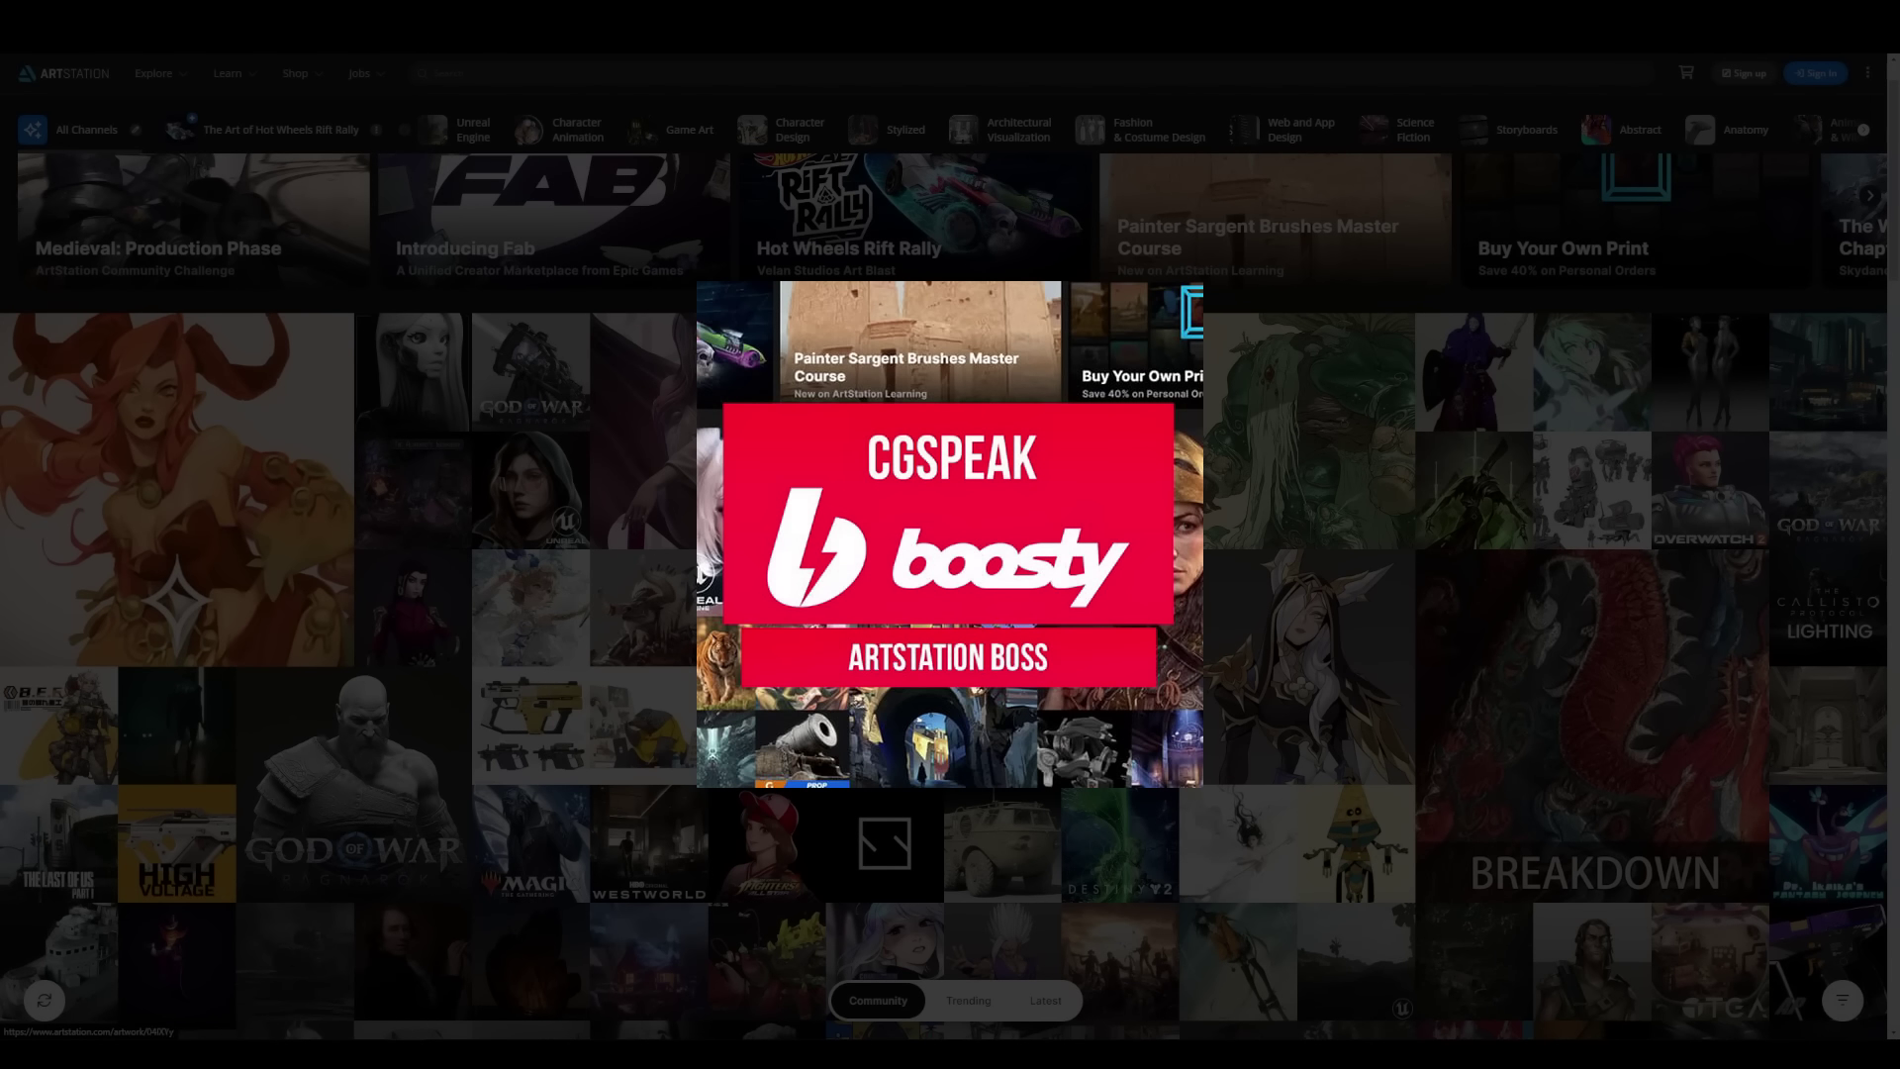
{"action": "scroll", "coordinate": [1427, 704], "scroll_direction": "down", "scroll_amount": 5}
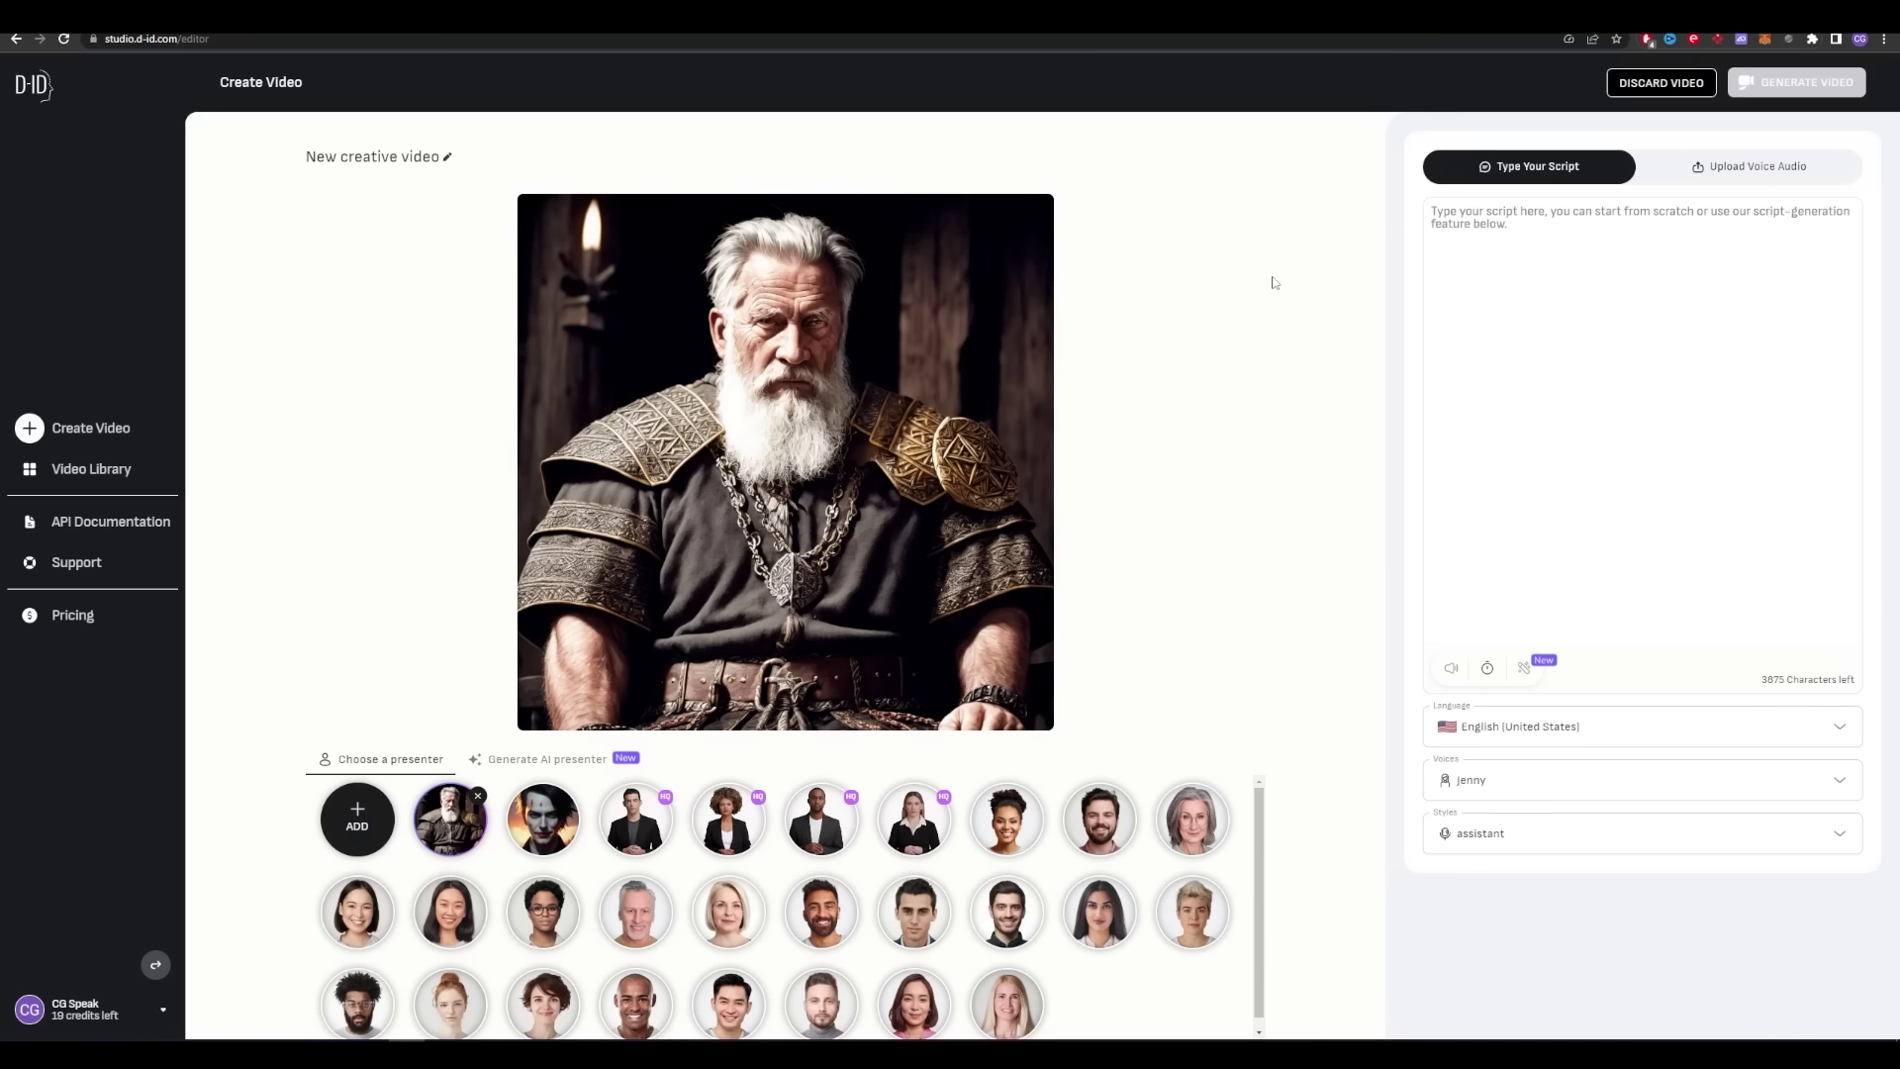
Step: Set the presenter's script language to Russian (Russia)
{"action": "left_click", "coordinate": [1568, 725]}
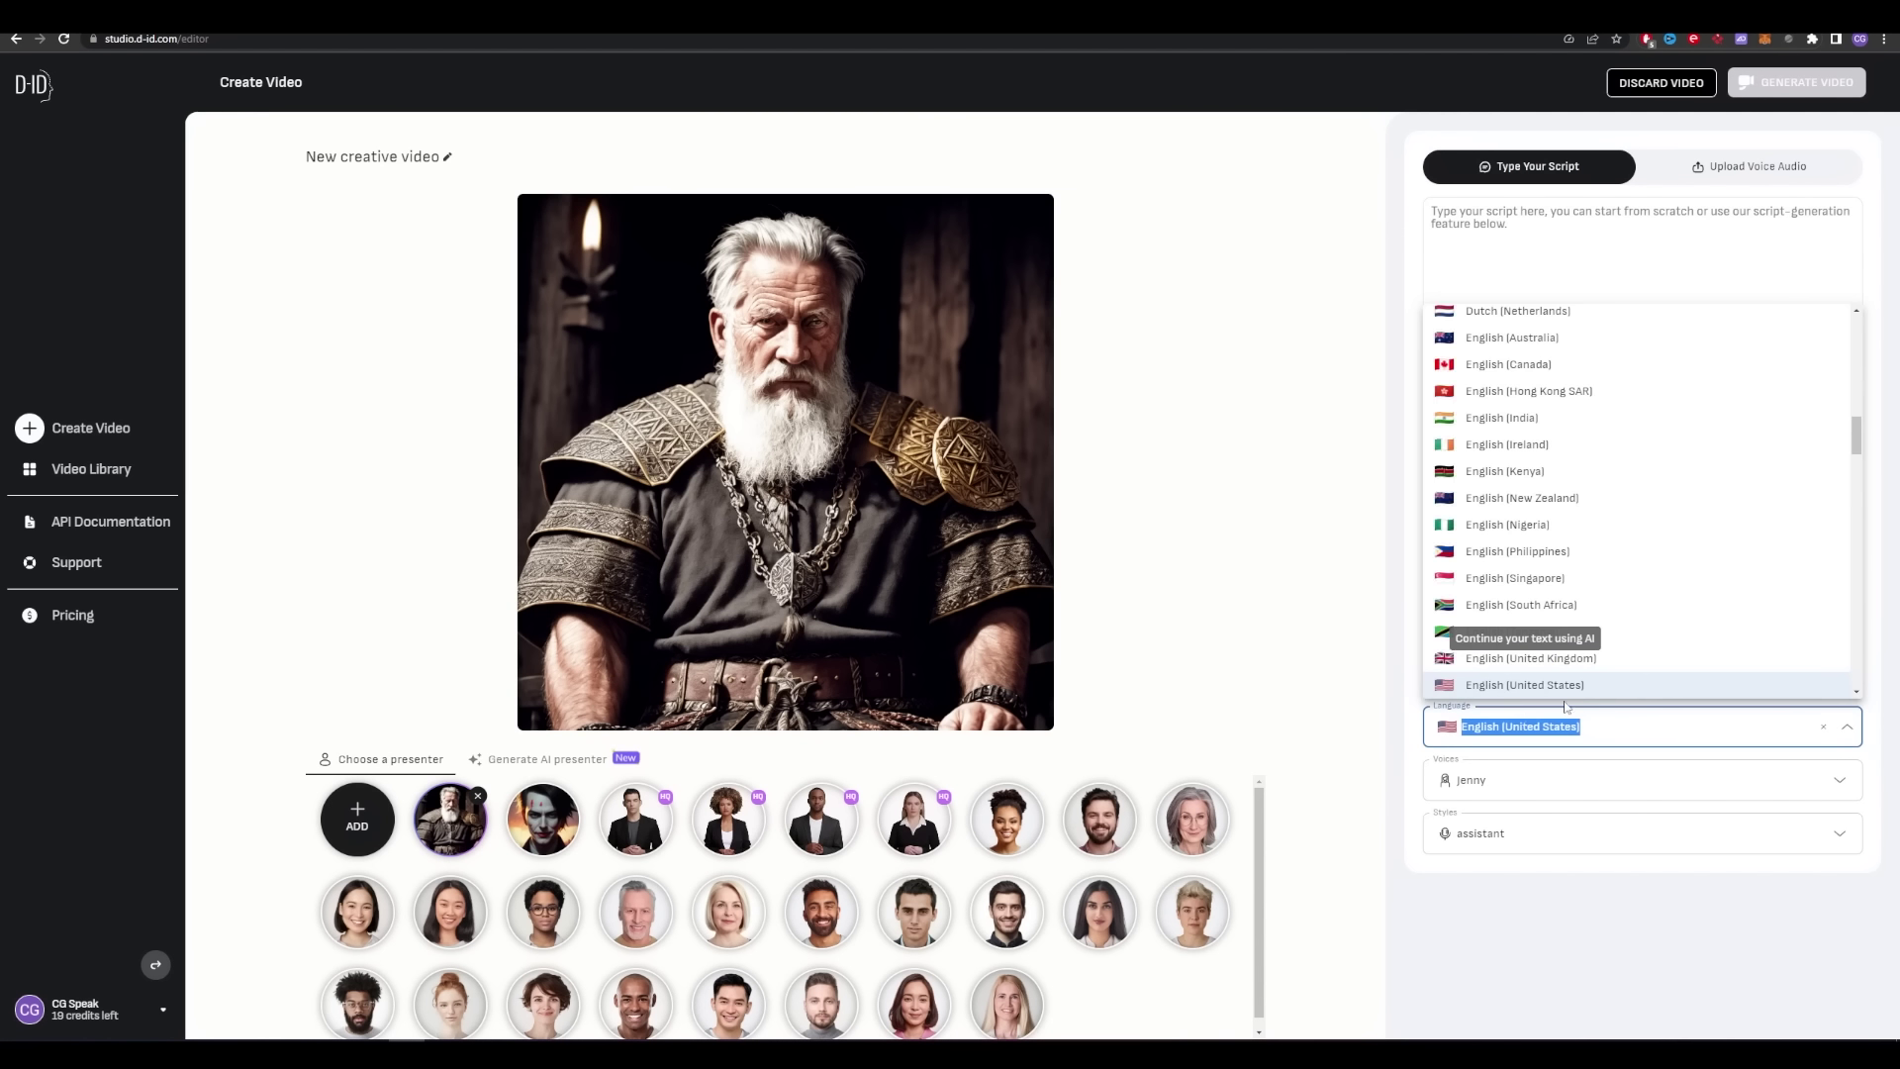
{"action": "scroll", "coordinate": [1586, 428], "scroll_direction": "down", "scroll_amount": 8}
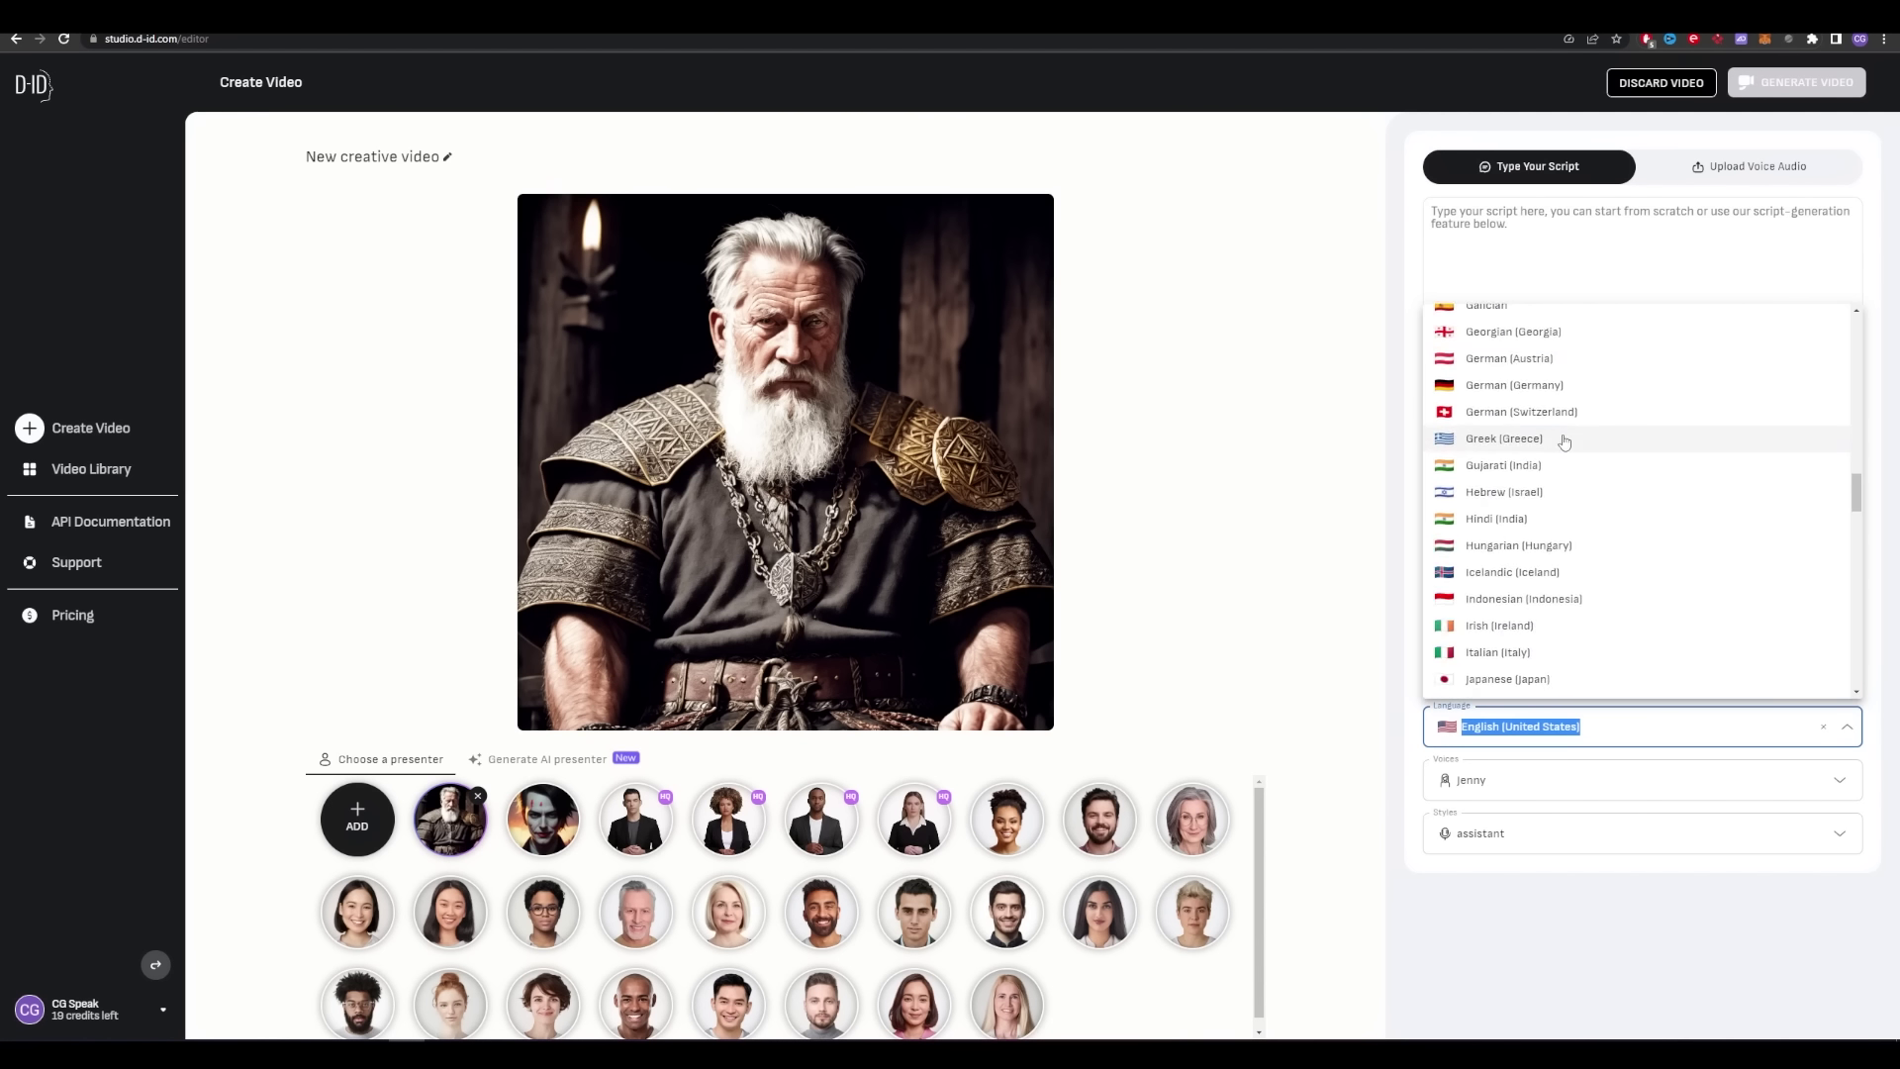
{"action": "scroll", "coordinate": [1550, 460], "scroll_direction": "down", "scroll_amount": 6}
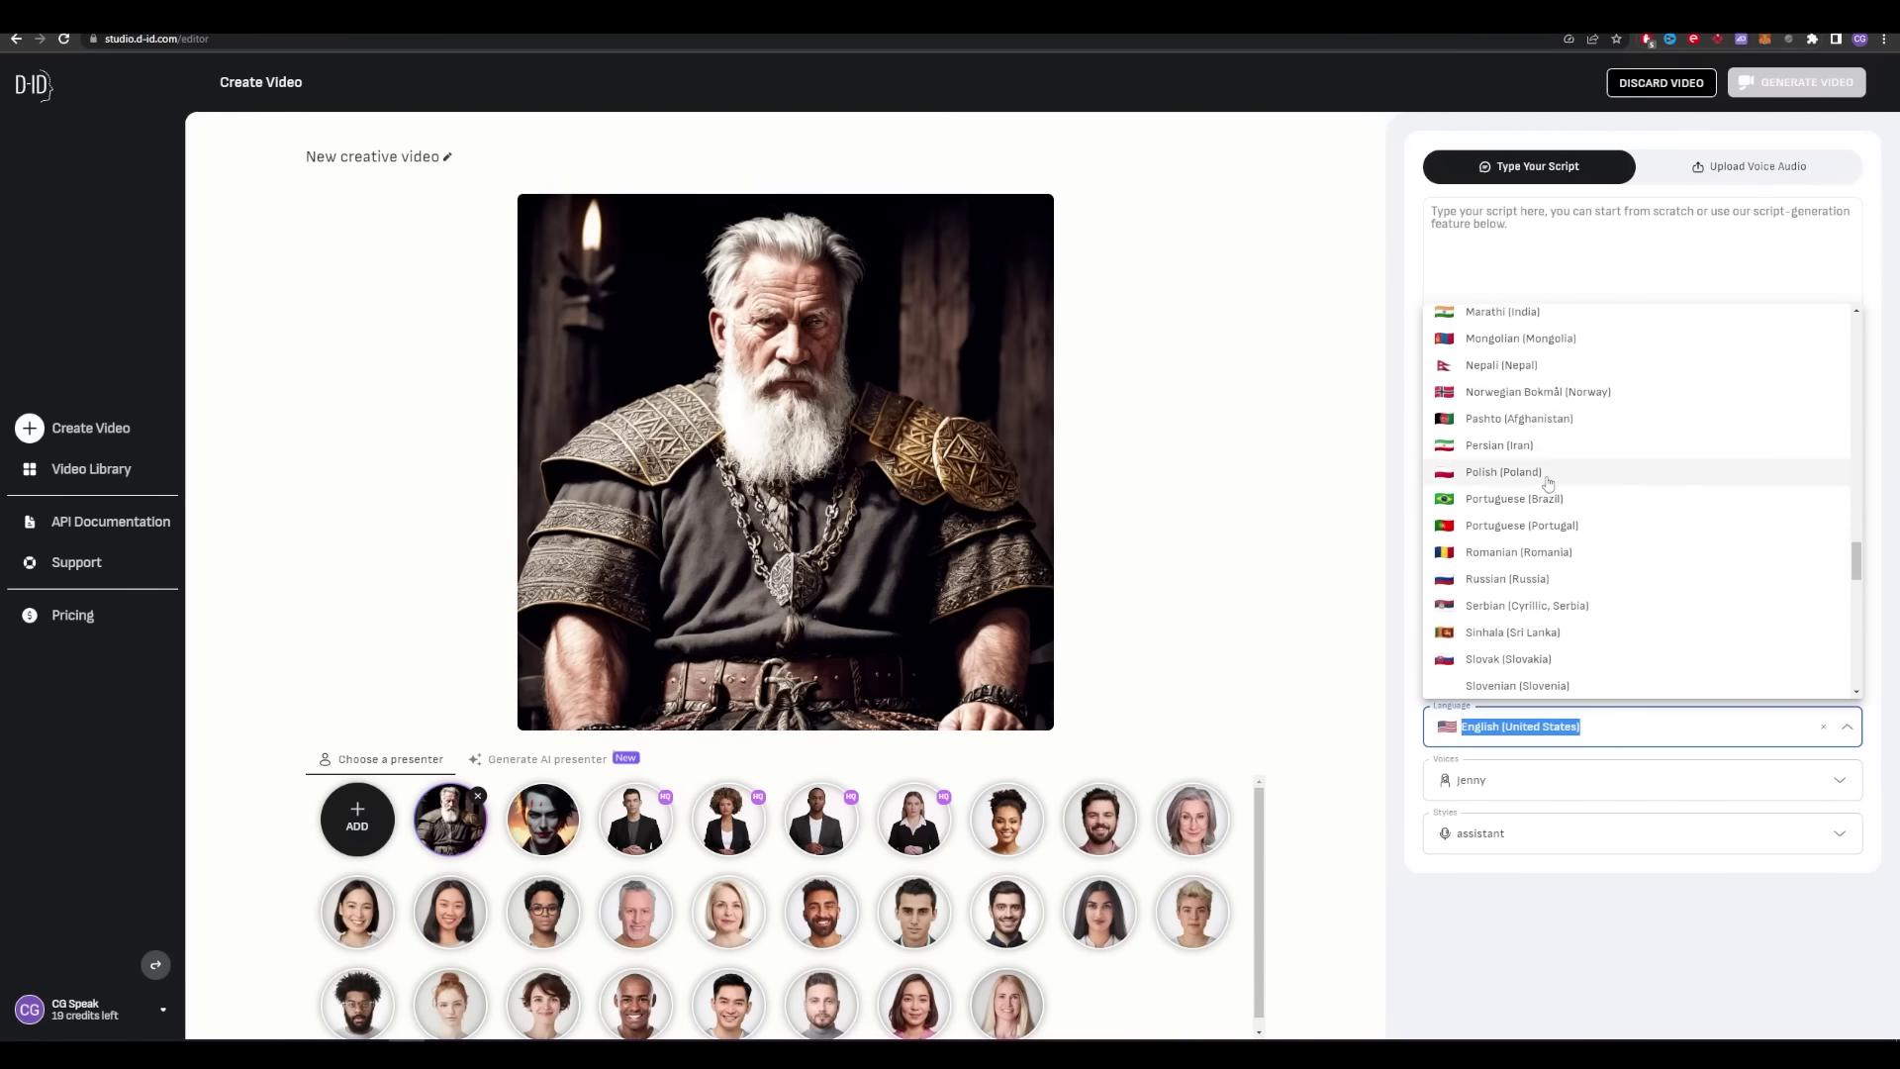
{"action": "left_click", "coordinate": [1551, 547]}
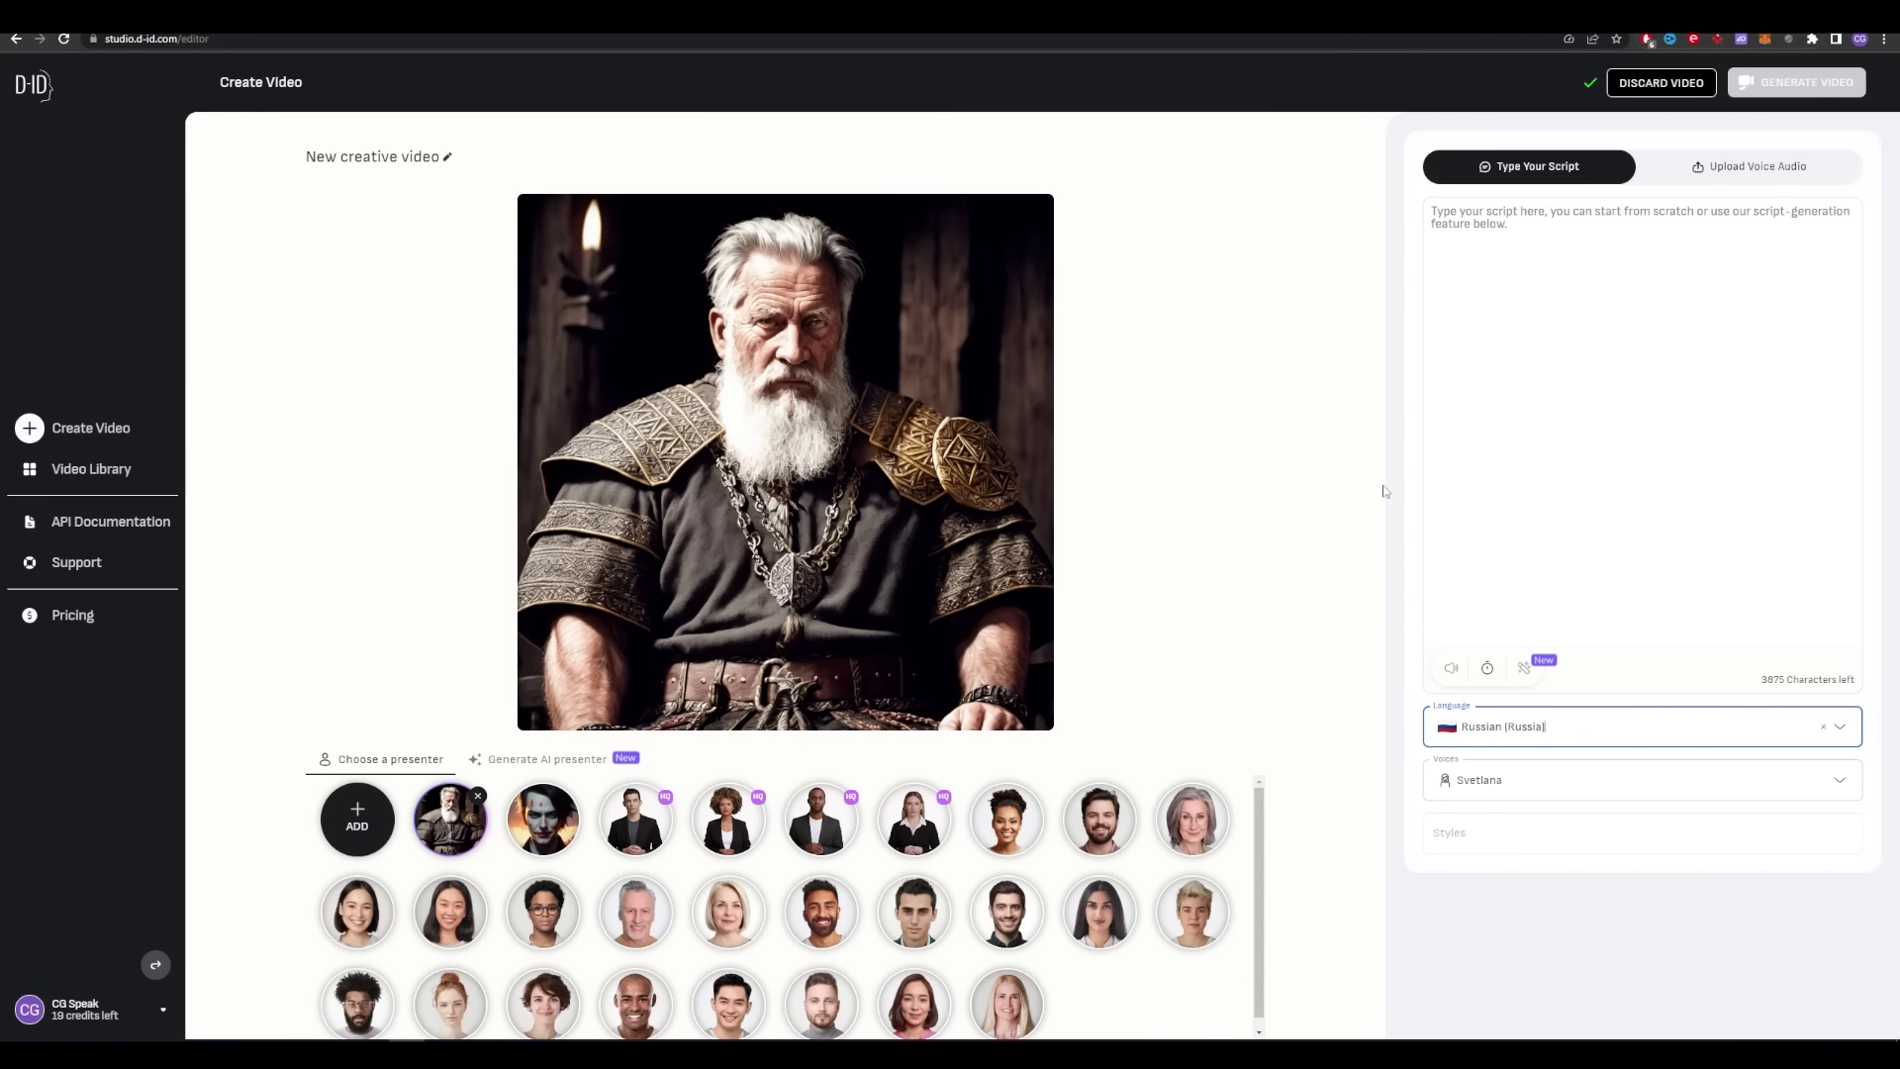
{"action": "left_click", "coordinate": [1670, 178]}
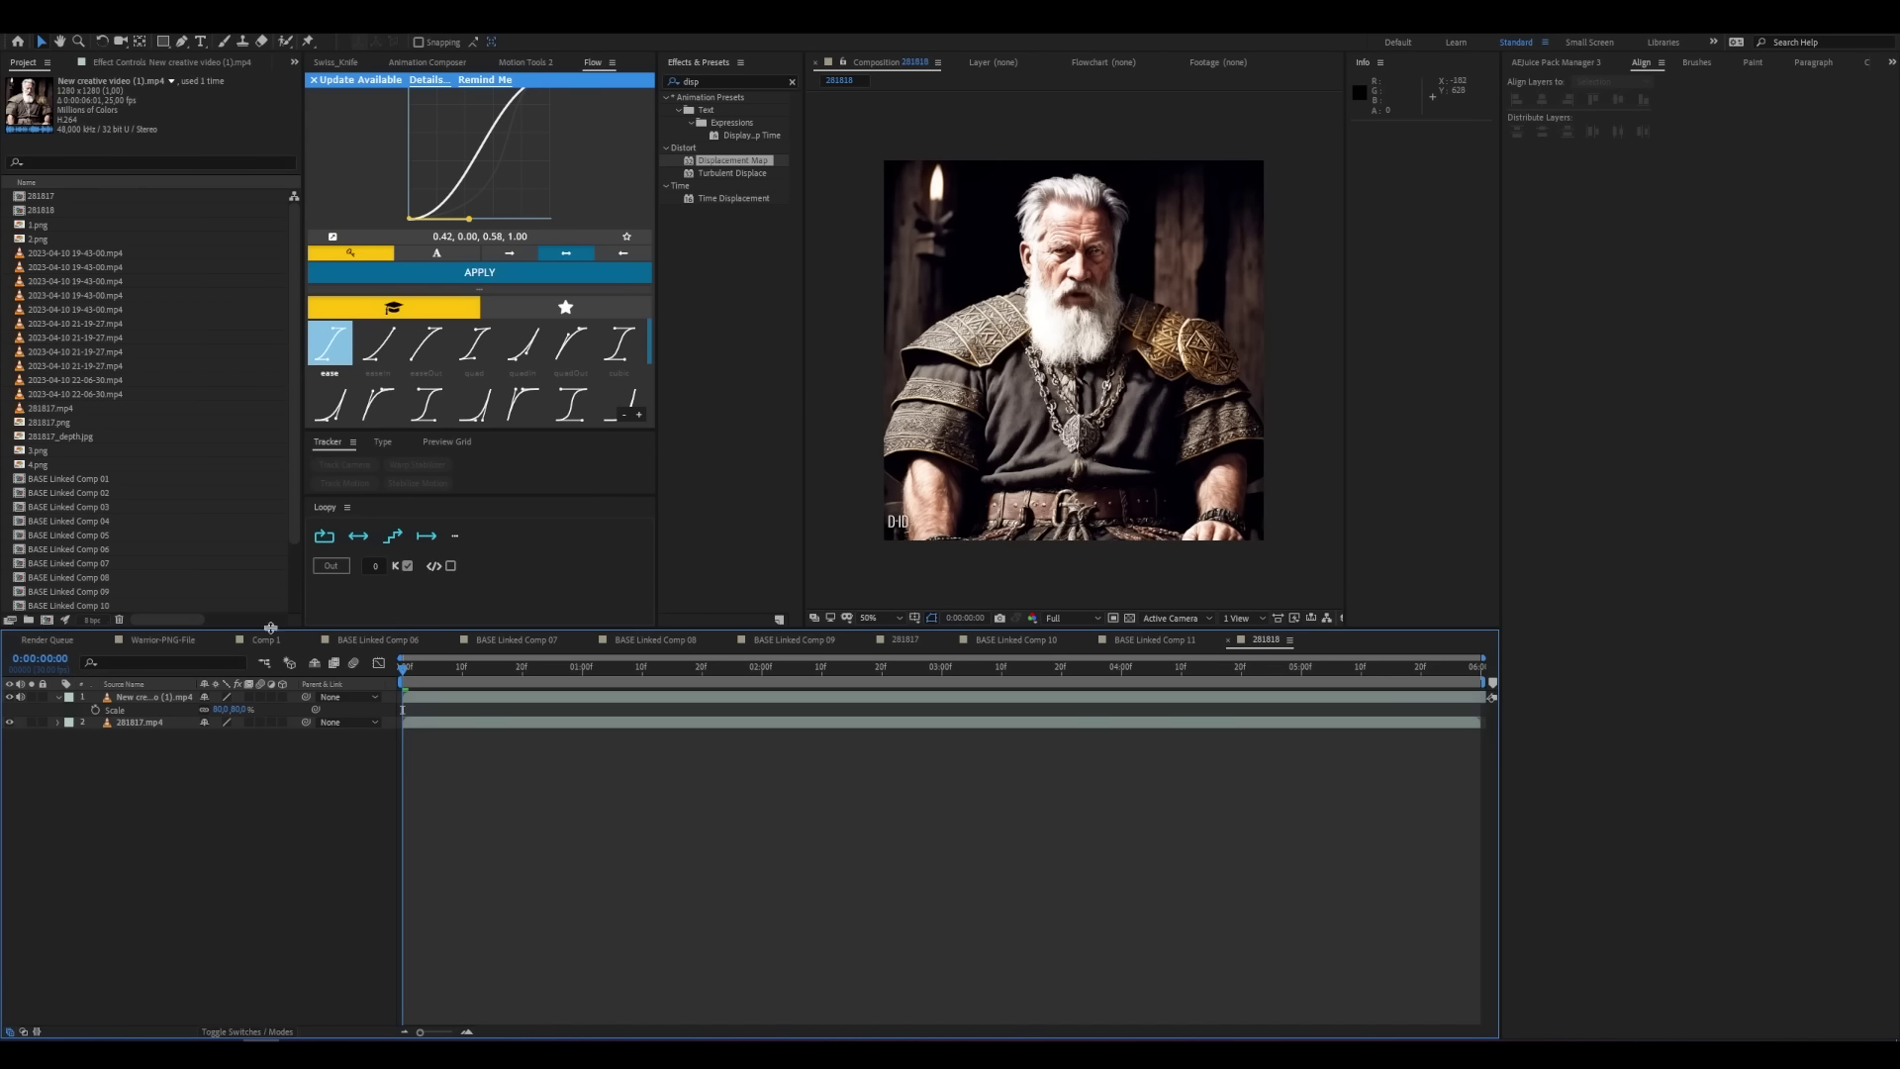
Step: Switch to After Effects, hide the New creative video (1).mp4 layer and enlarge the Tracker controls for the 281817.mp4 layer
{"action": "left_click", "coordinate": [80, 699]}
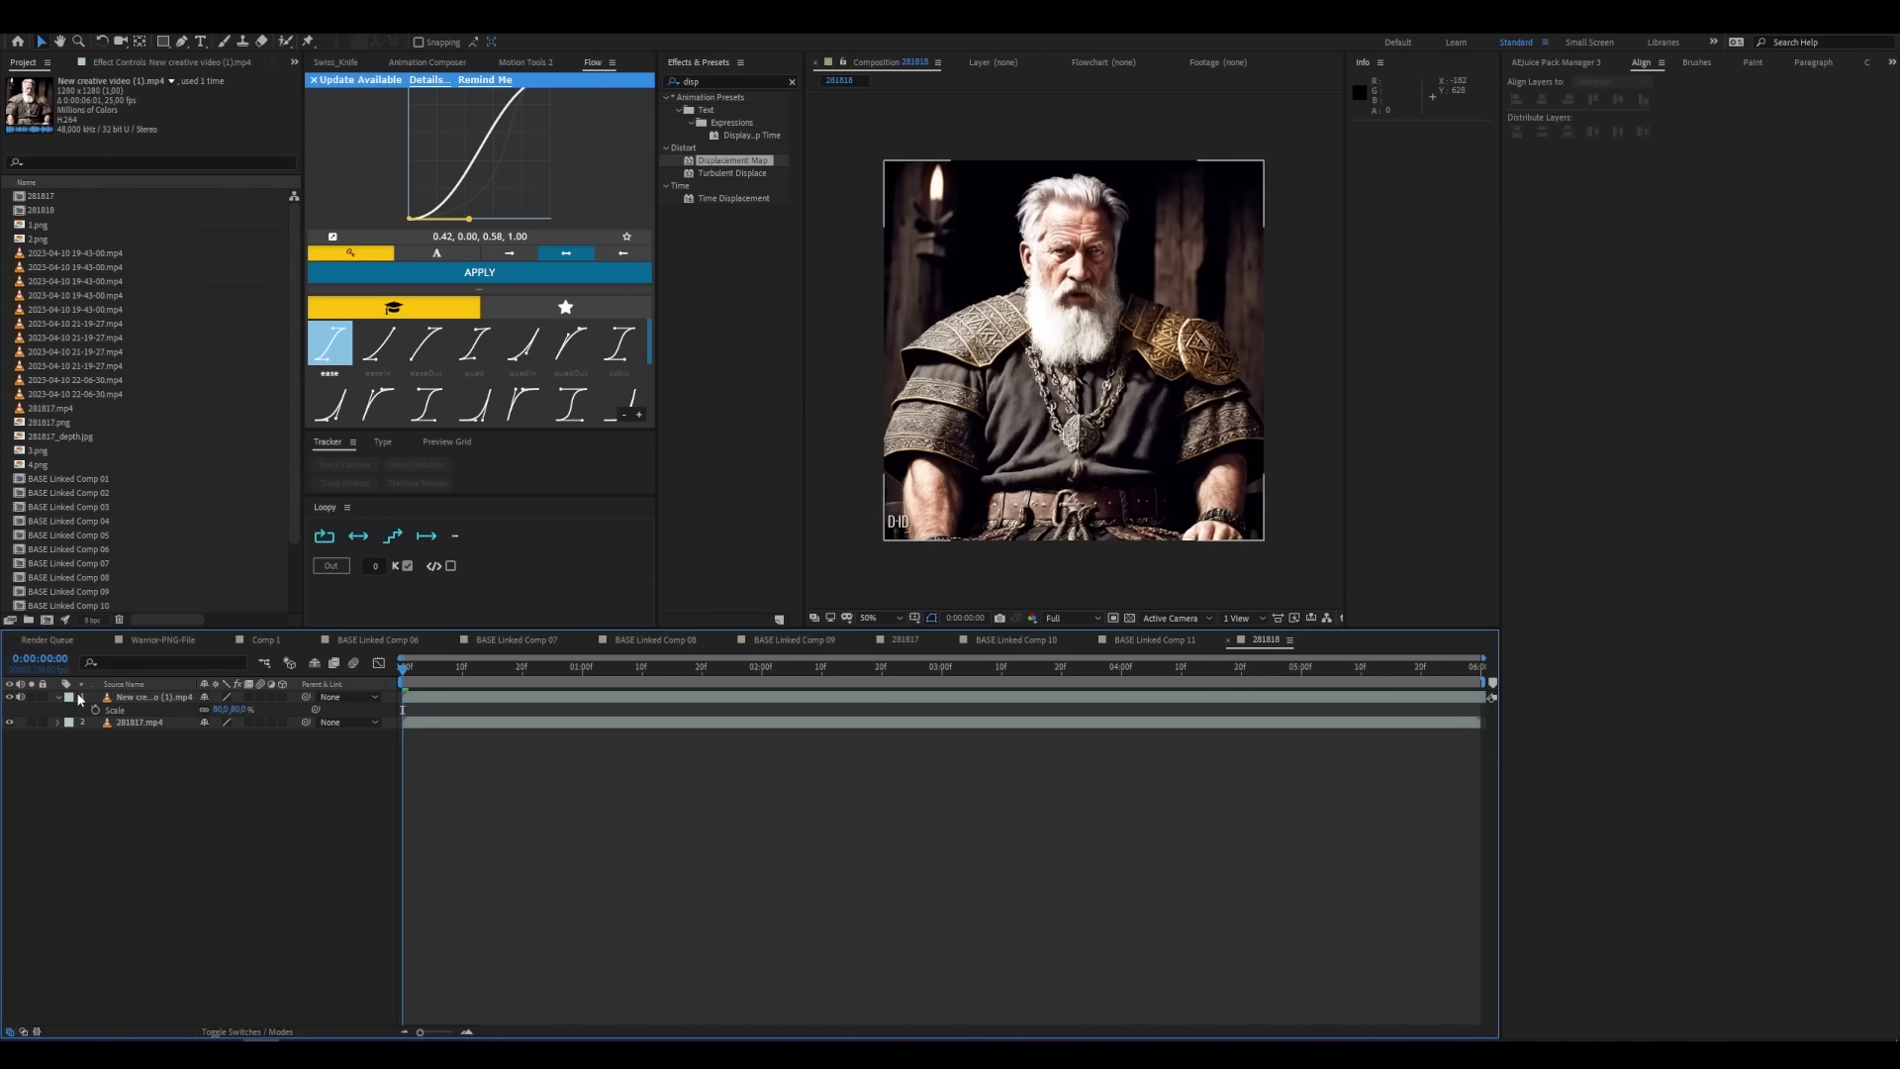
{"action": "left_click", "coordinate": [9, 697]}
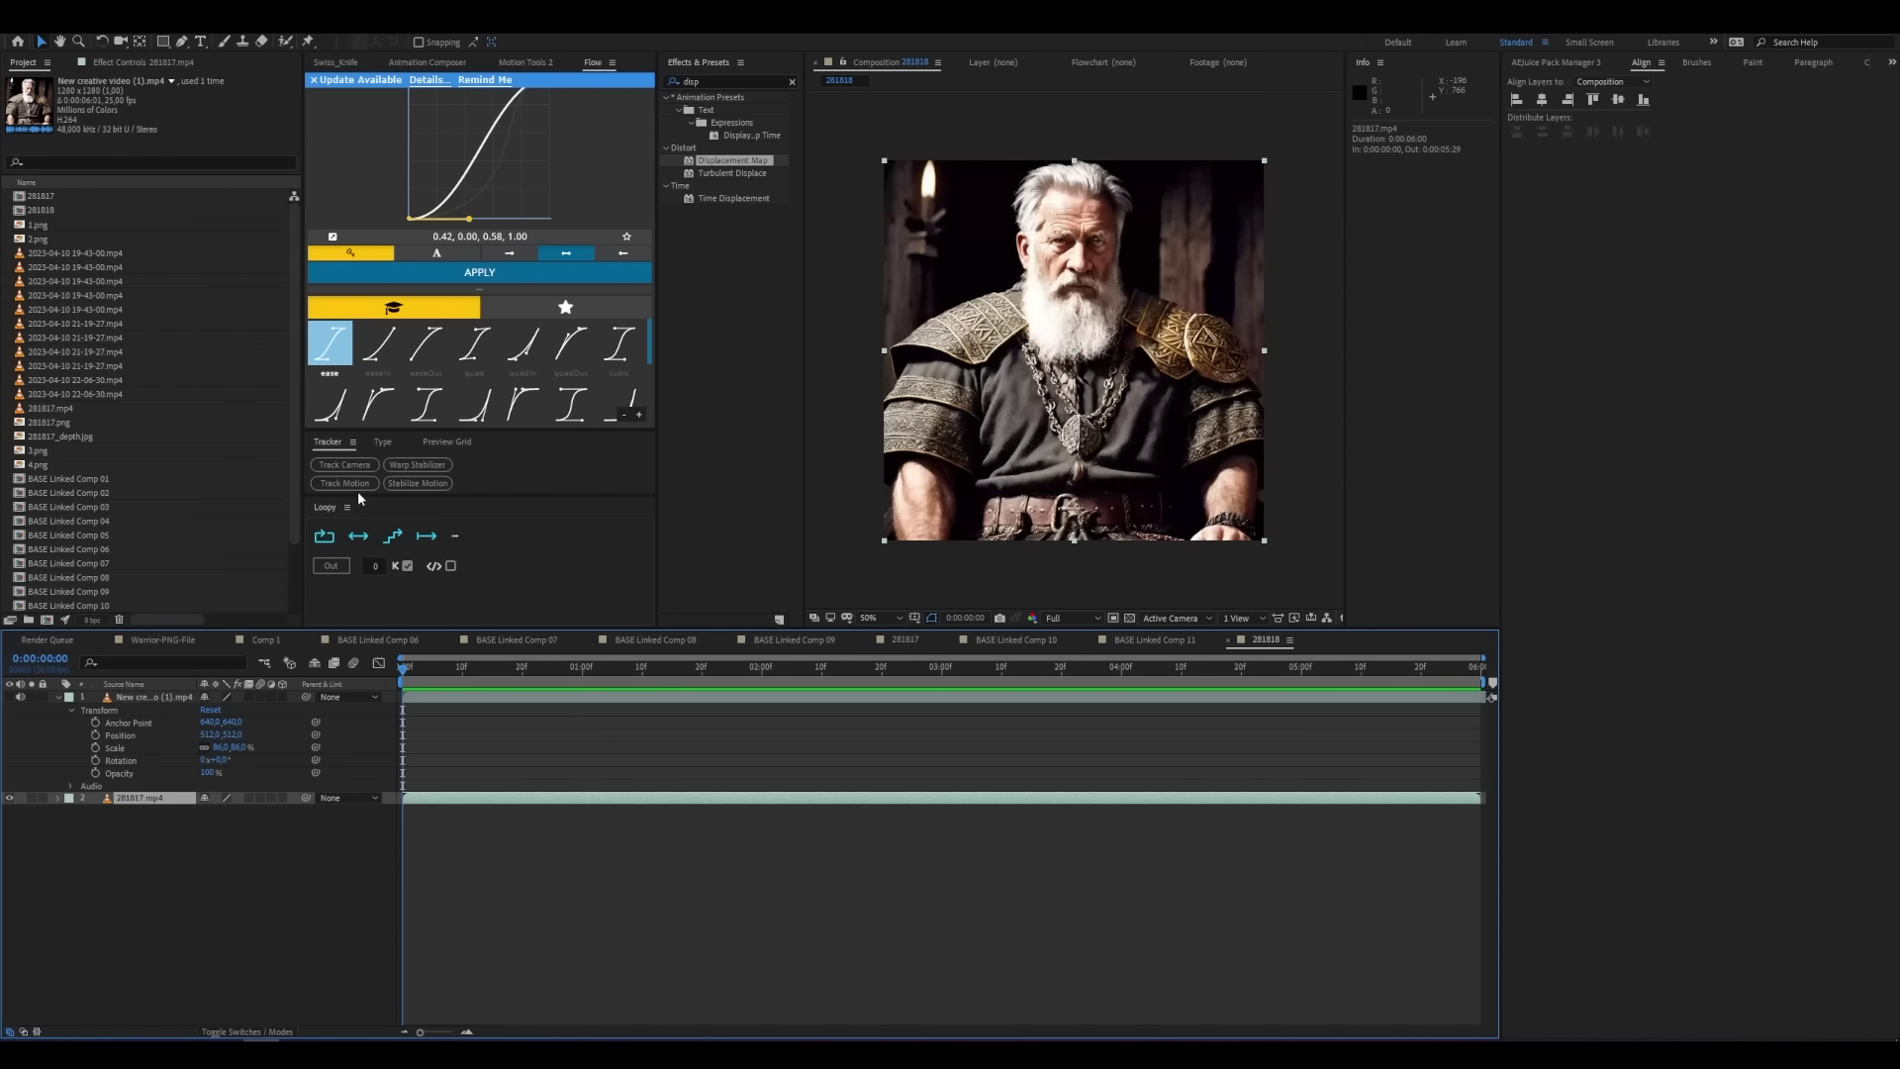
{"action": "left_click_drag", "start_coordinate": [450, 494], "coordinate": [455, 560]}
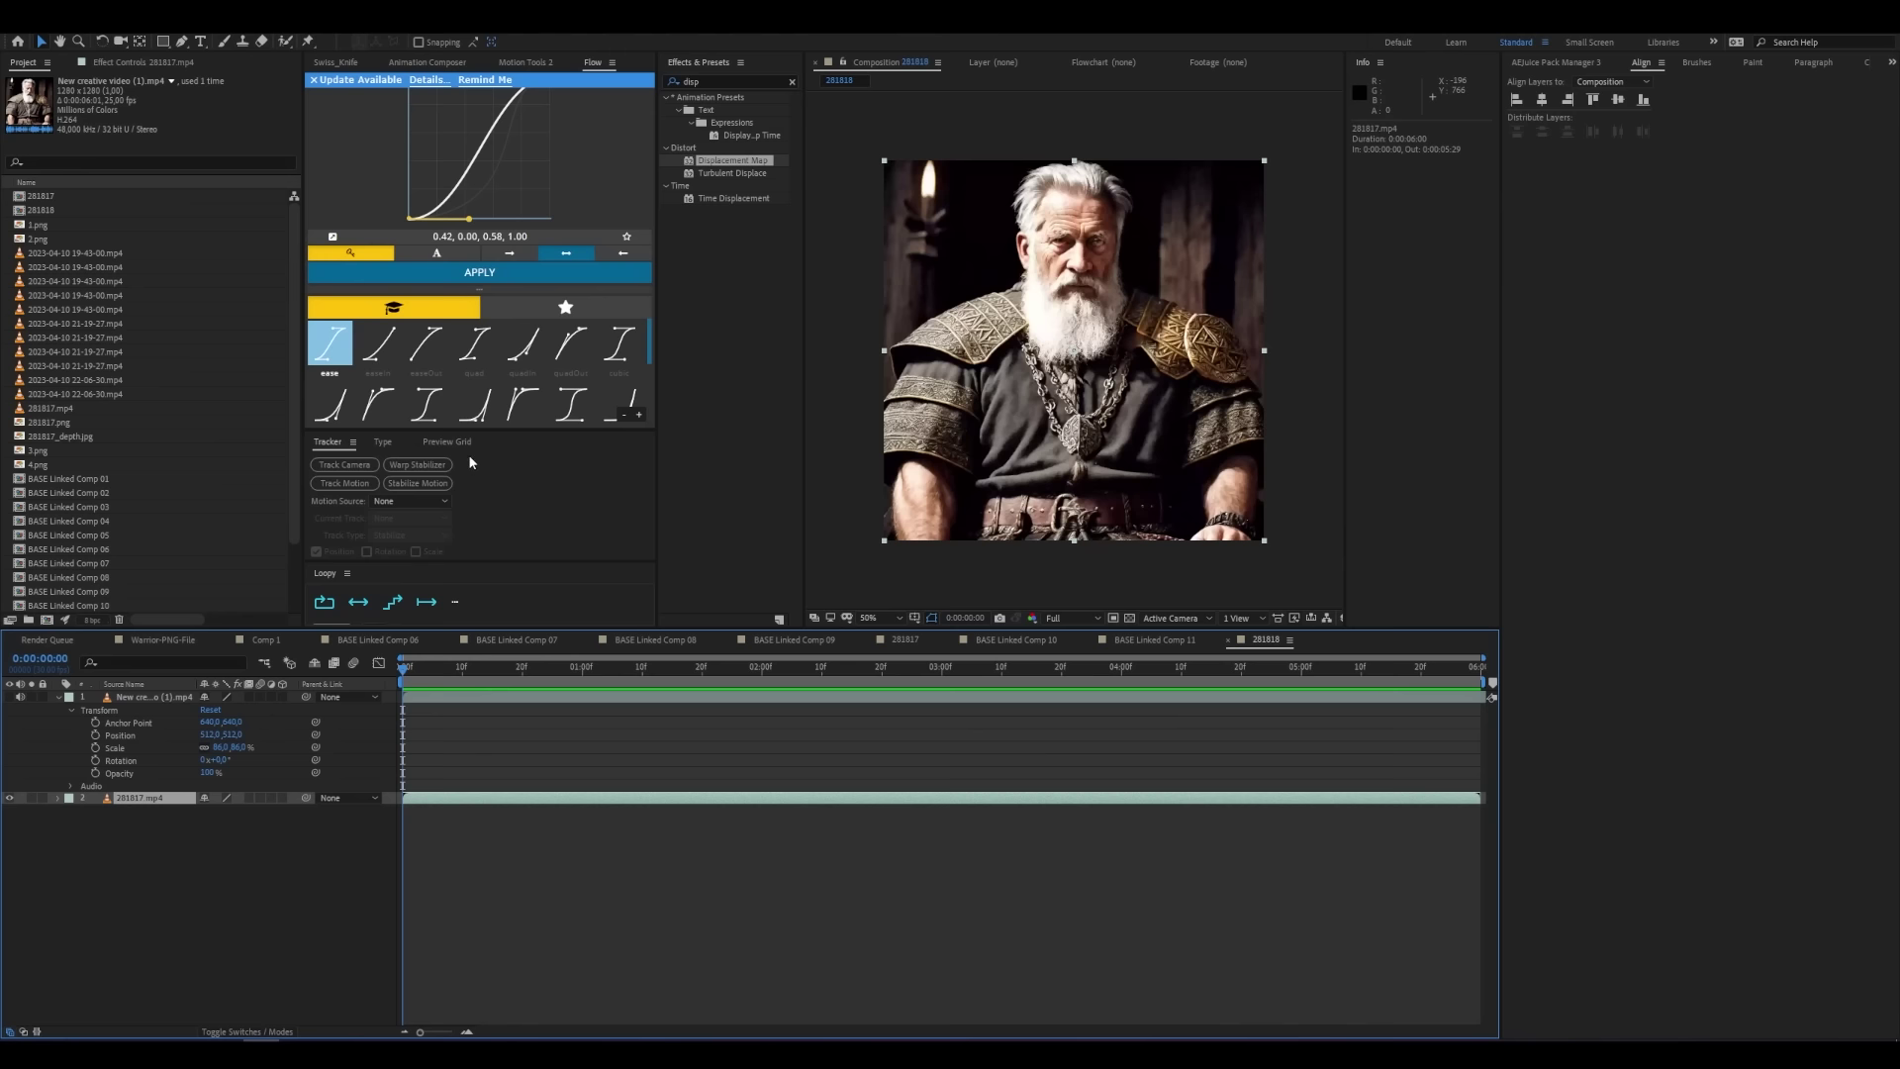
{"action": "left_click_drag", "start_coordinate": [467, 432], "coordinate": [466, 339]}
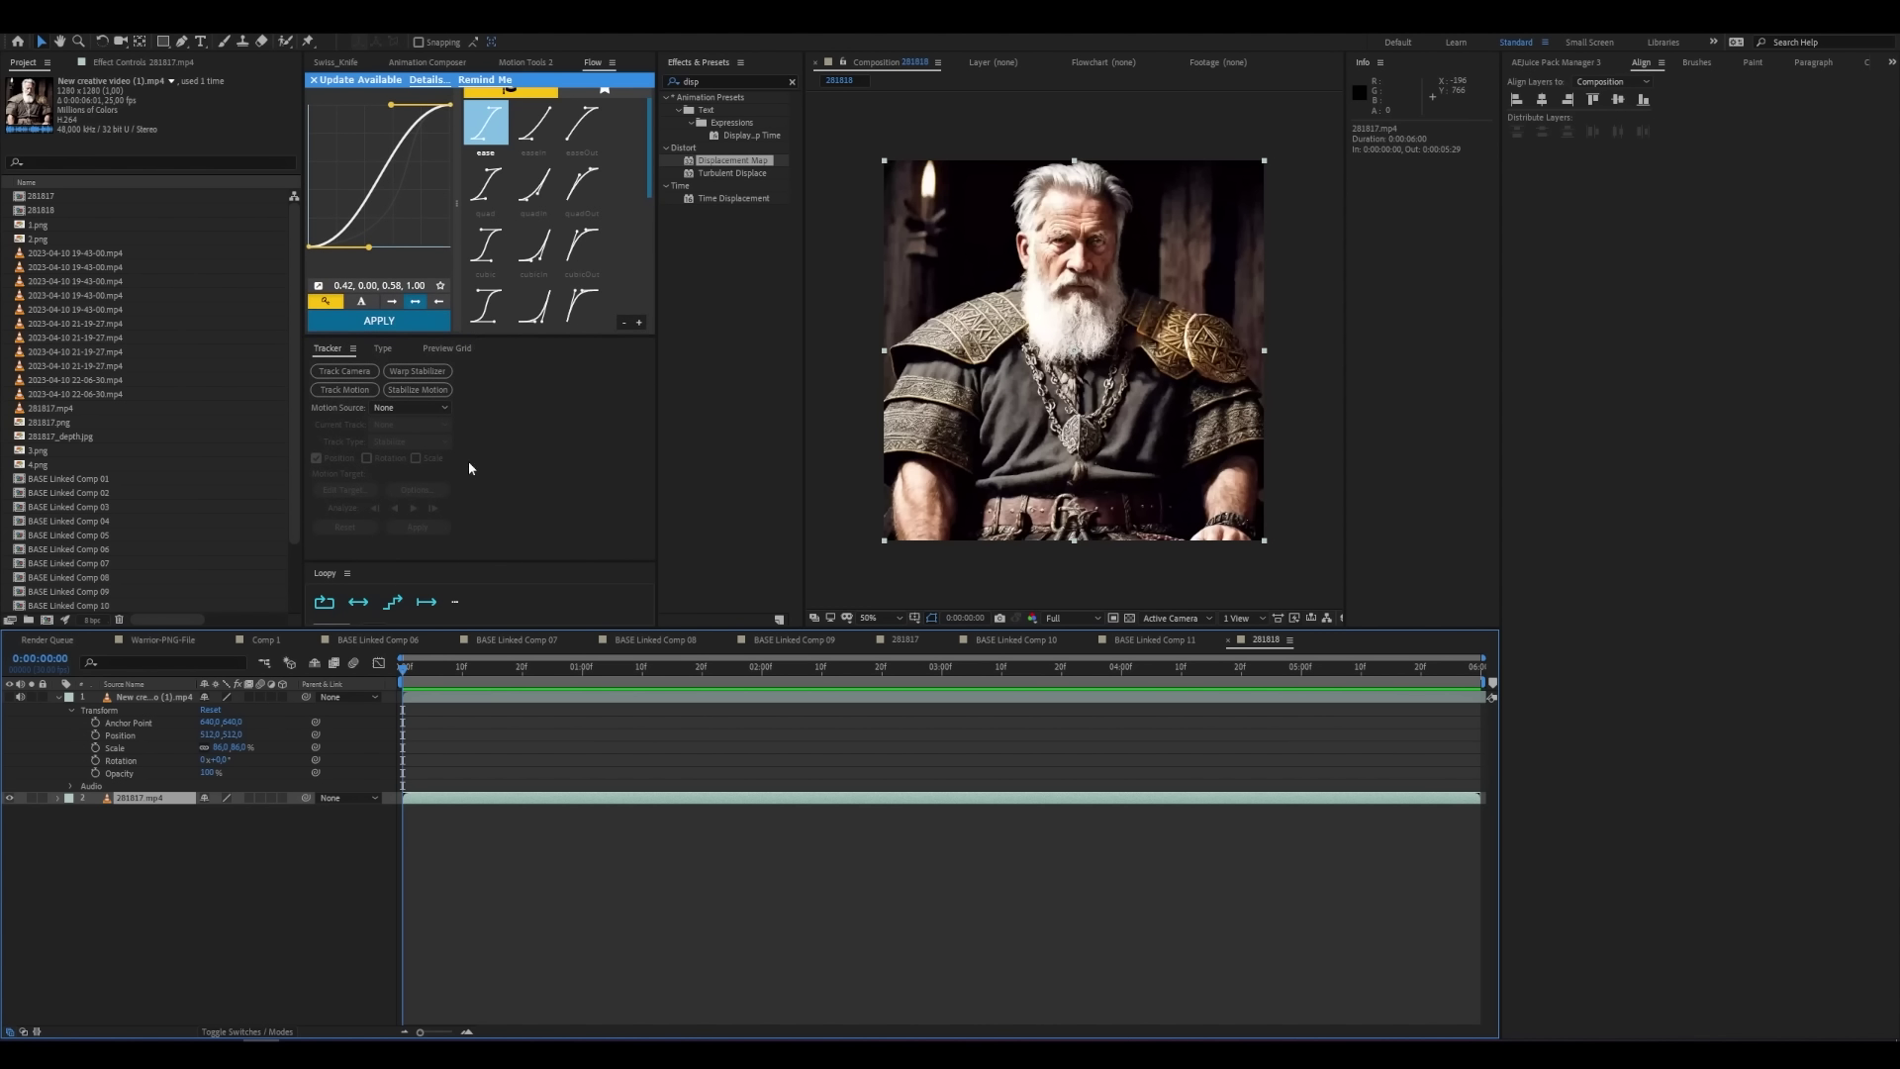
{"action": "left_click_drag", "start_coordinate": [471, 556], "coordinate": [471, 540]}
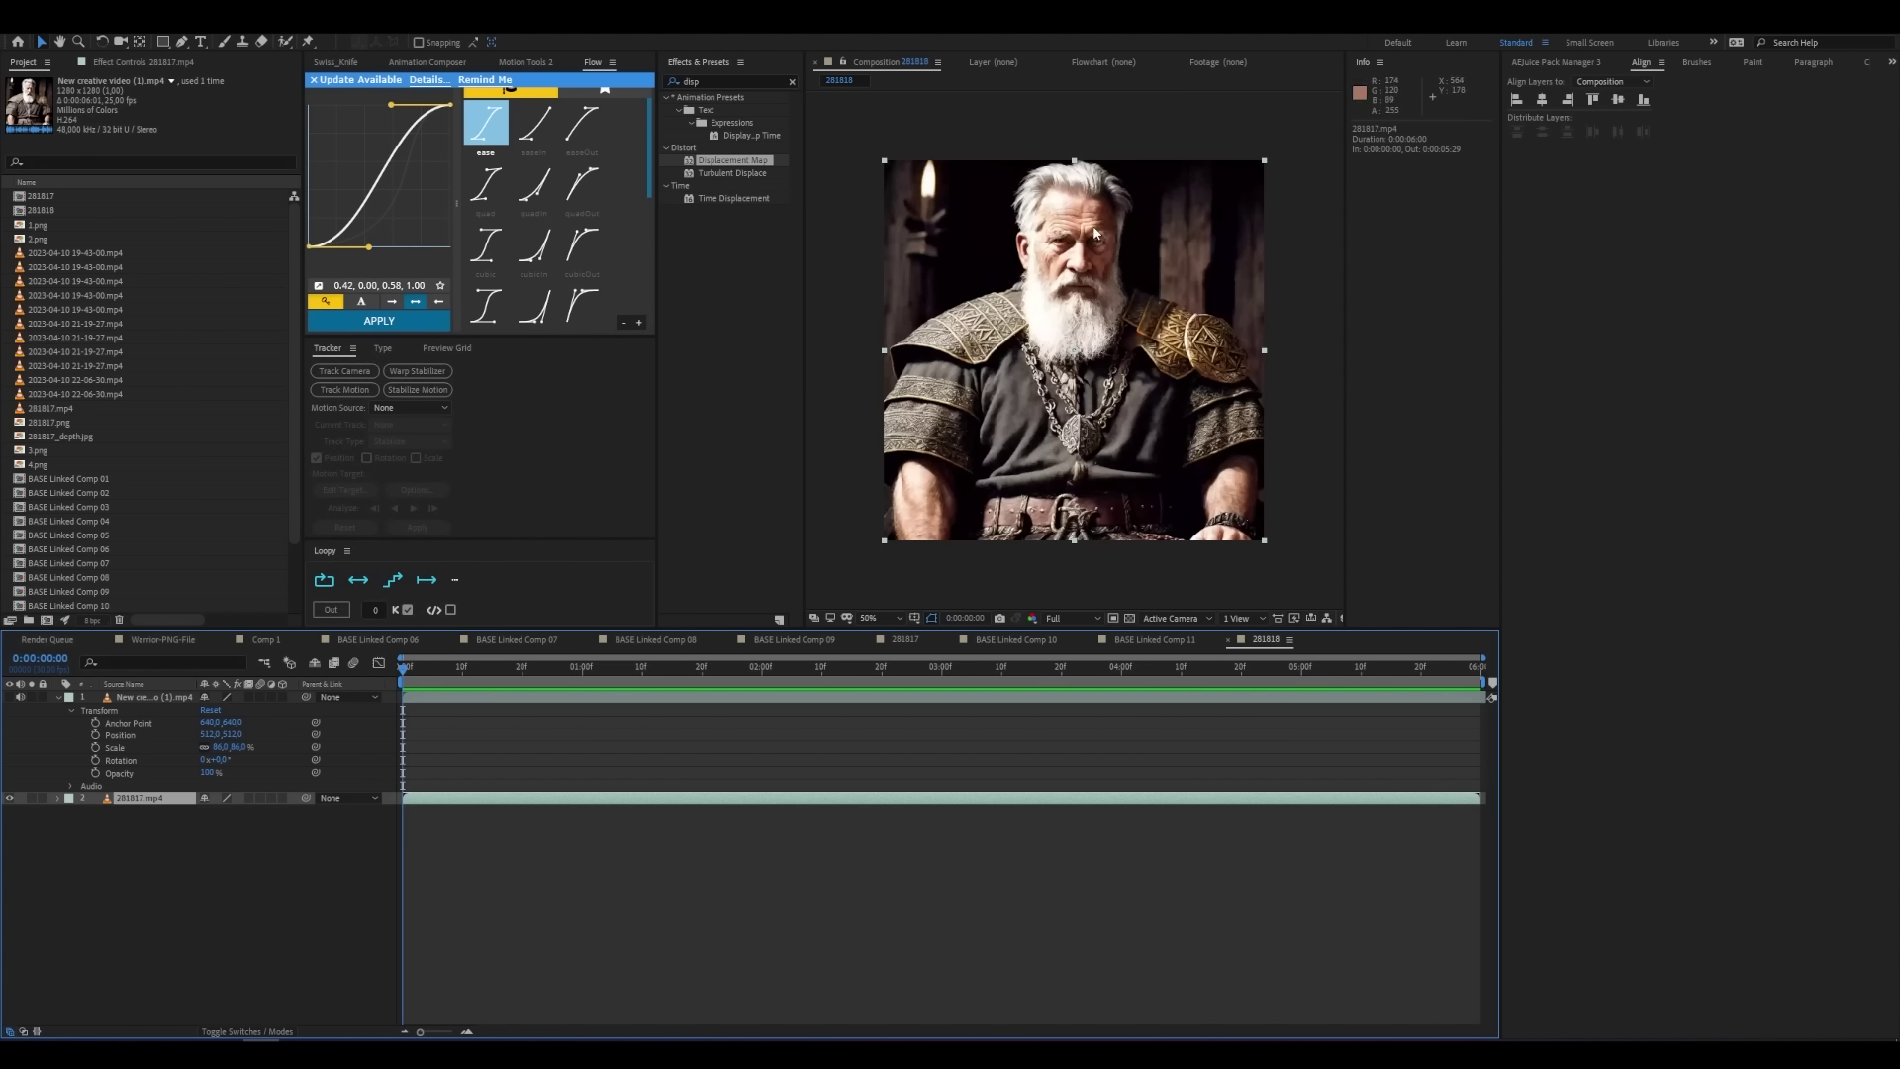
Step: Motion-track the position of 281817.mp4 with the track point on the man's eye, analyzing forward through the whole clip
{"action": "scroll", "coordinate": [1092, 226], "scroll_direction": "up", "scroll_amount": 2}
{"action": "scroll", "coordinate": [1120, 414], "scroll_direction": "up", "scroll_amount": 1}
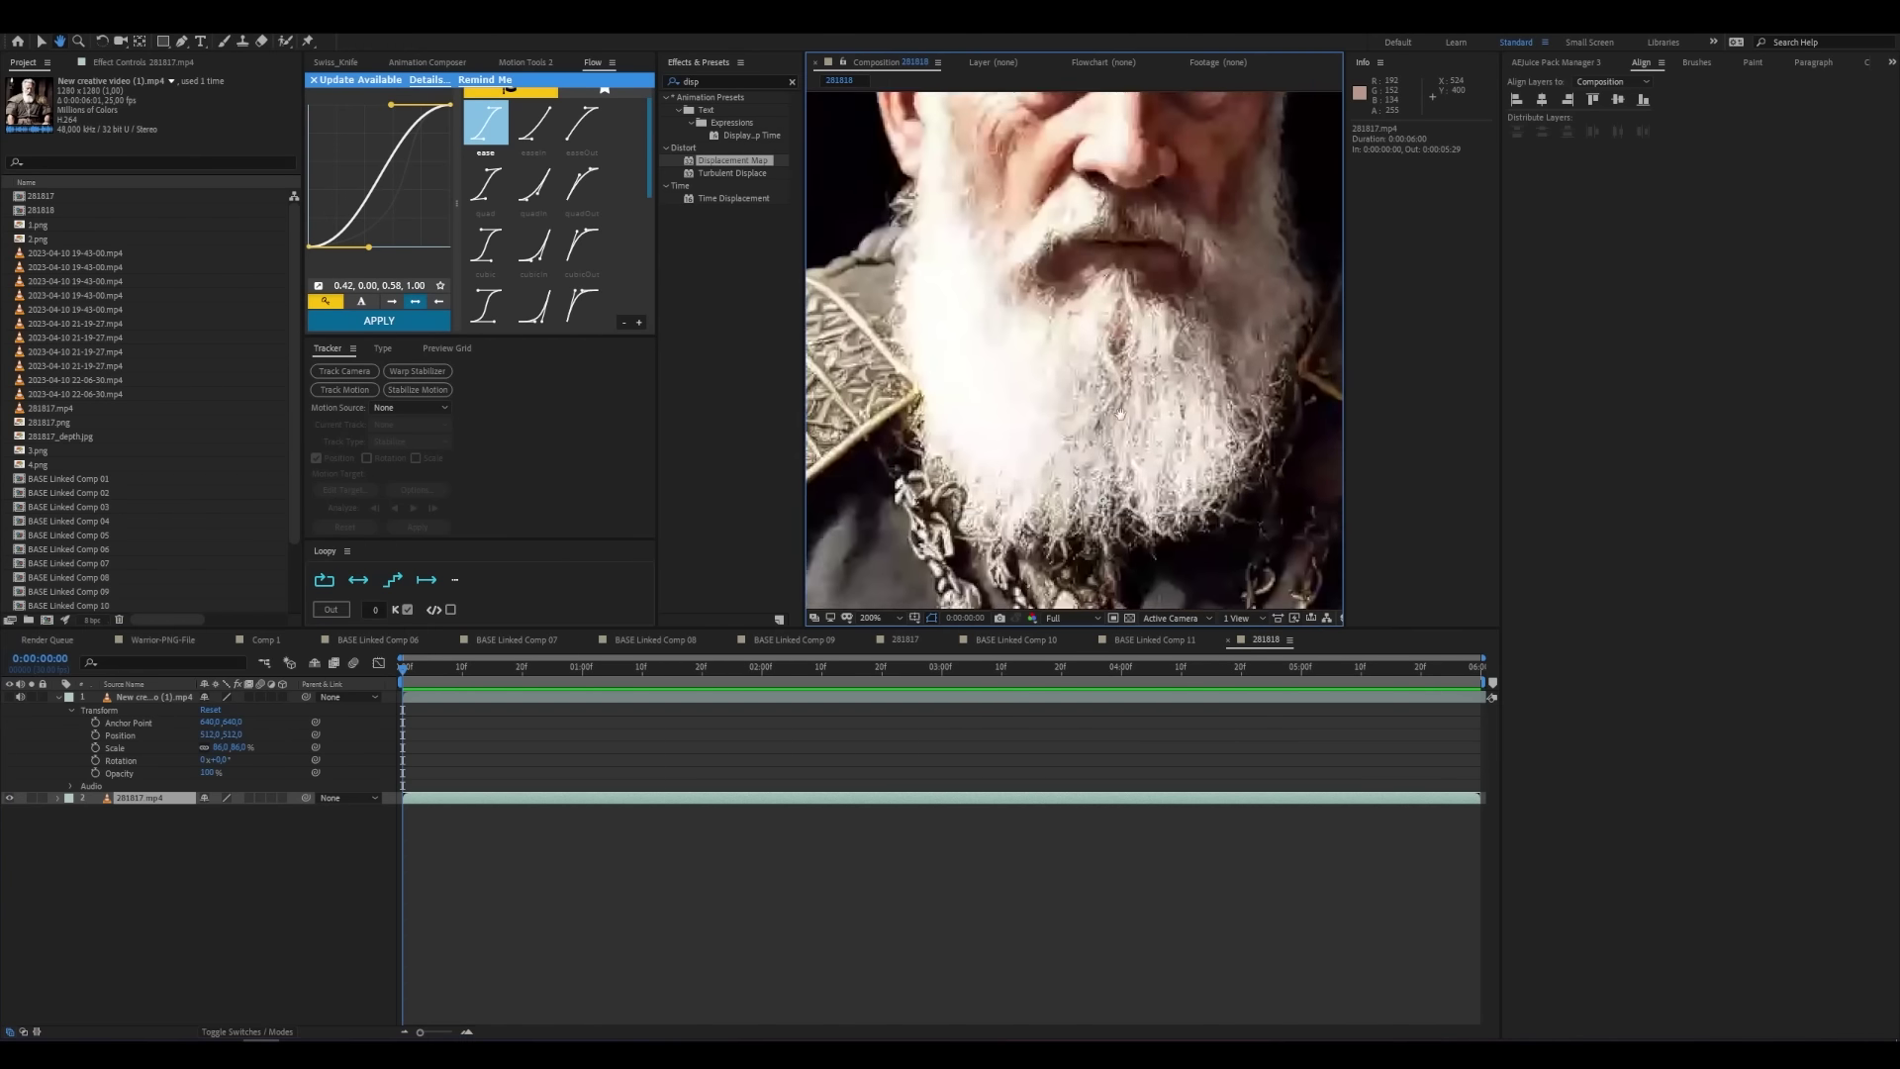
{"action": "left_click_drag", "start_coordinate": [1120, 414], "coordinate": [1105, 581]}
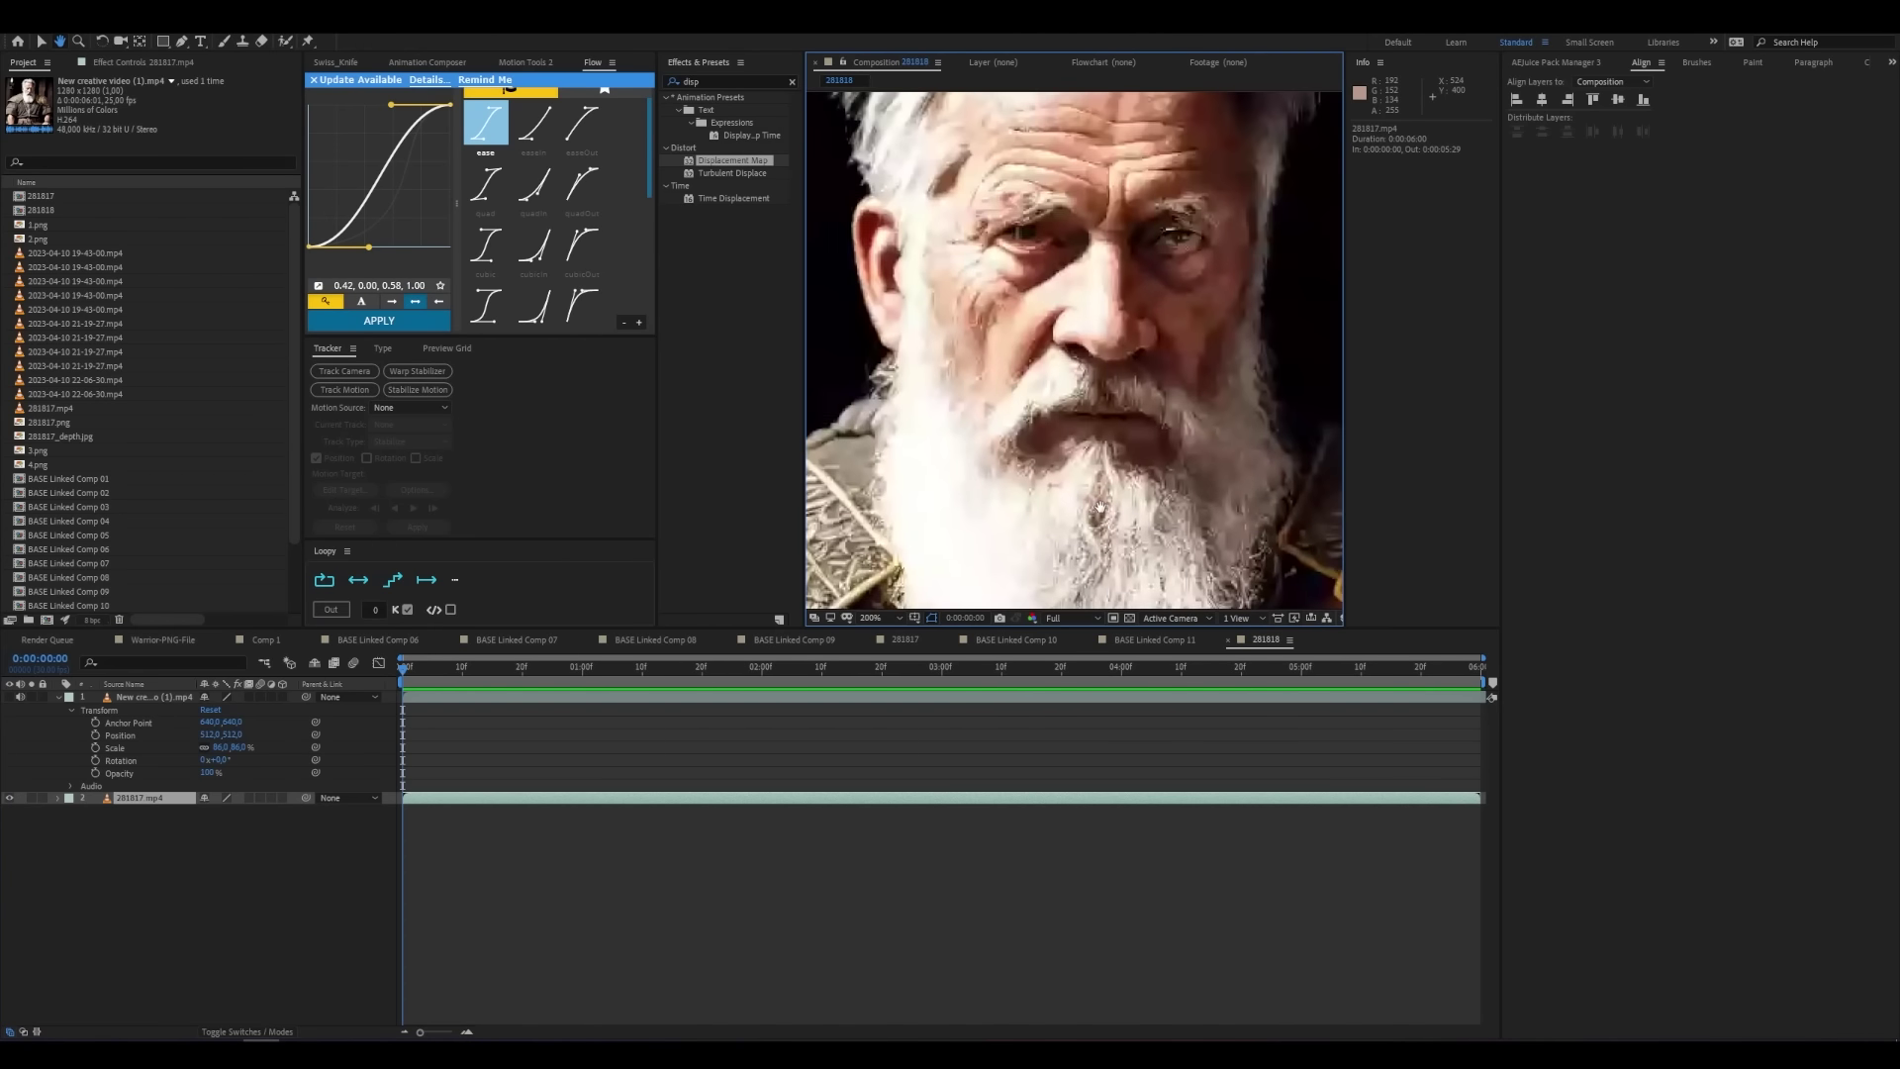
{"action": "left_click", "coordinate": [344, 388]}
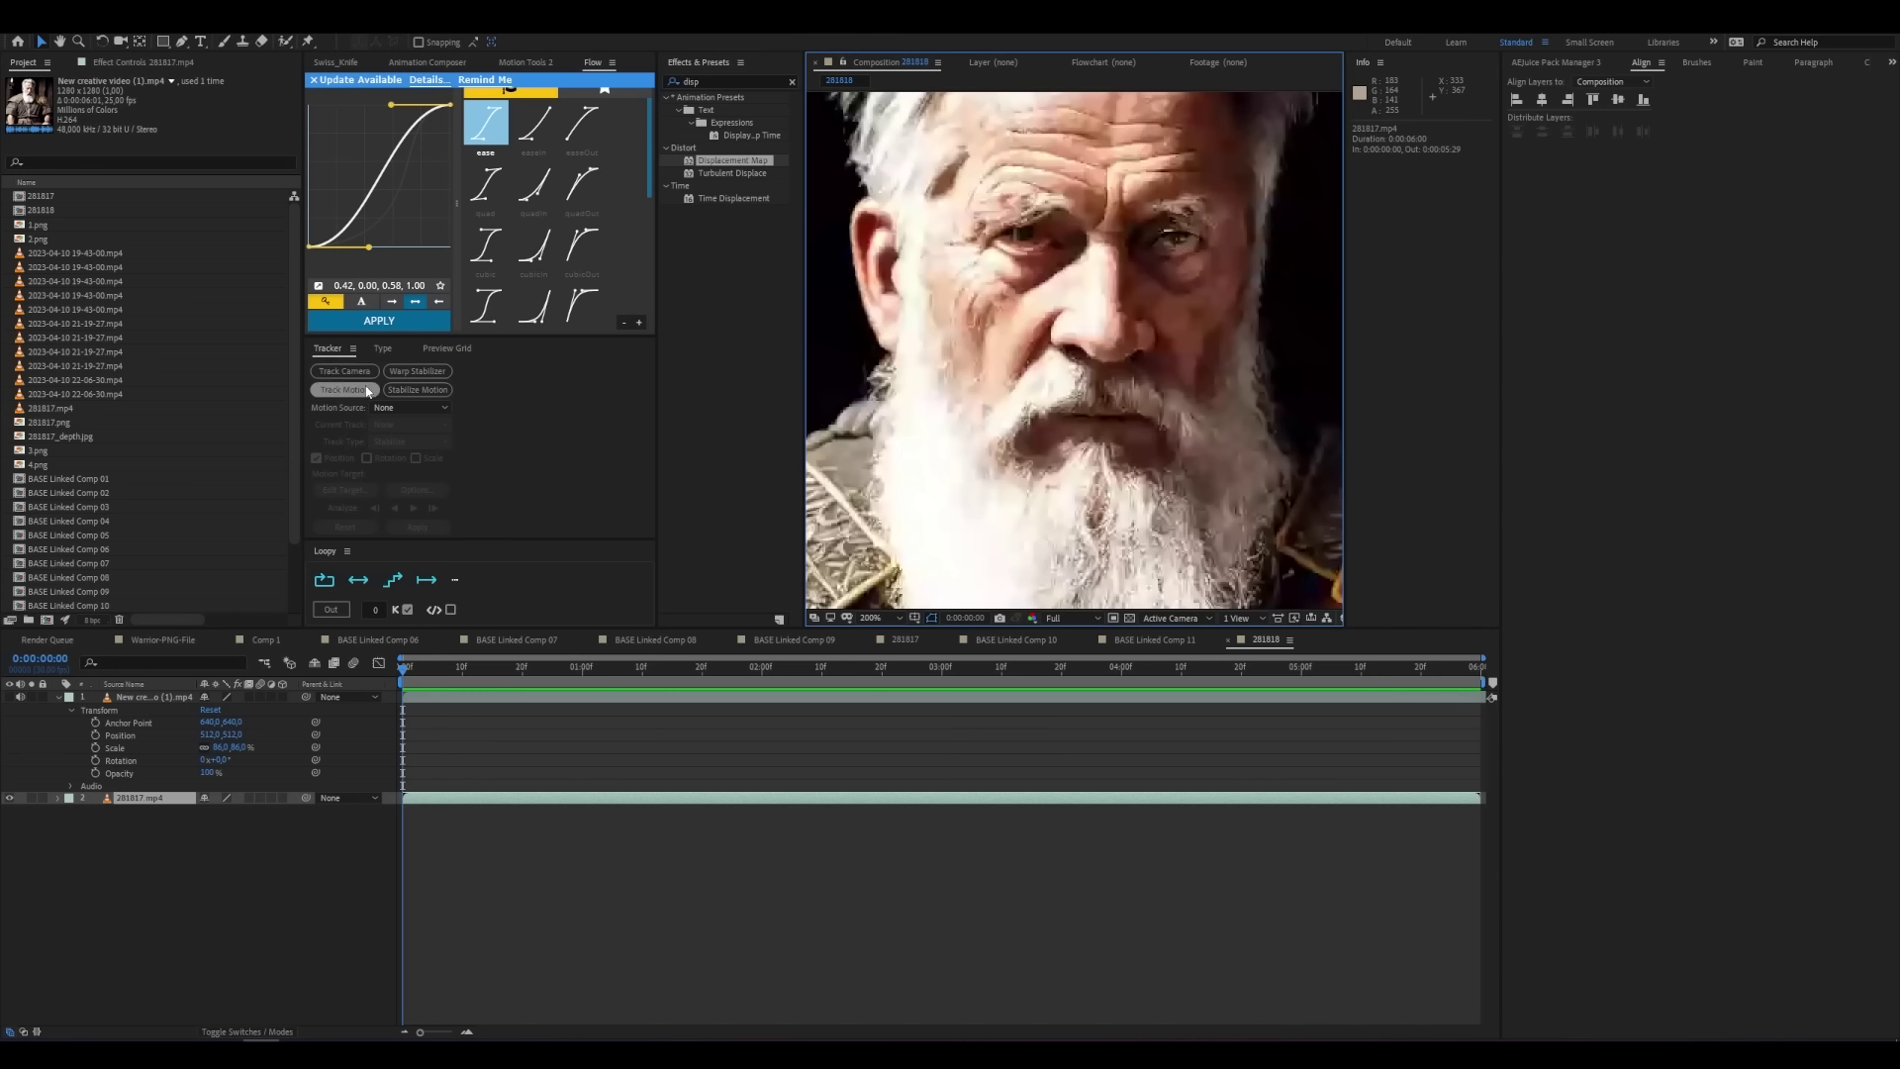
{"action": "scroll", "coordinate": [1095, 260], "scroll_direction": "down", "scroll_amount": 1}
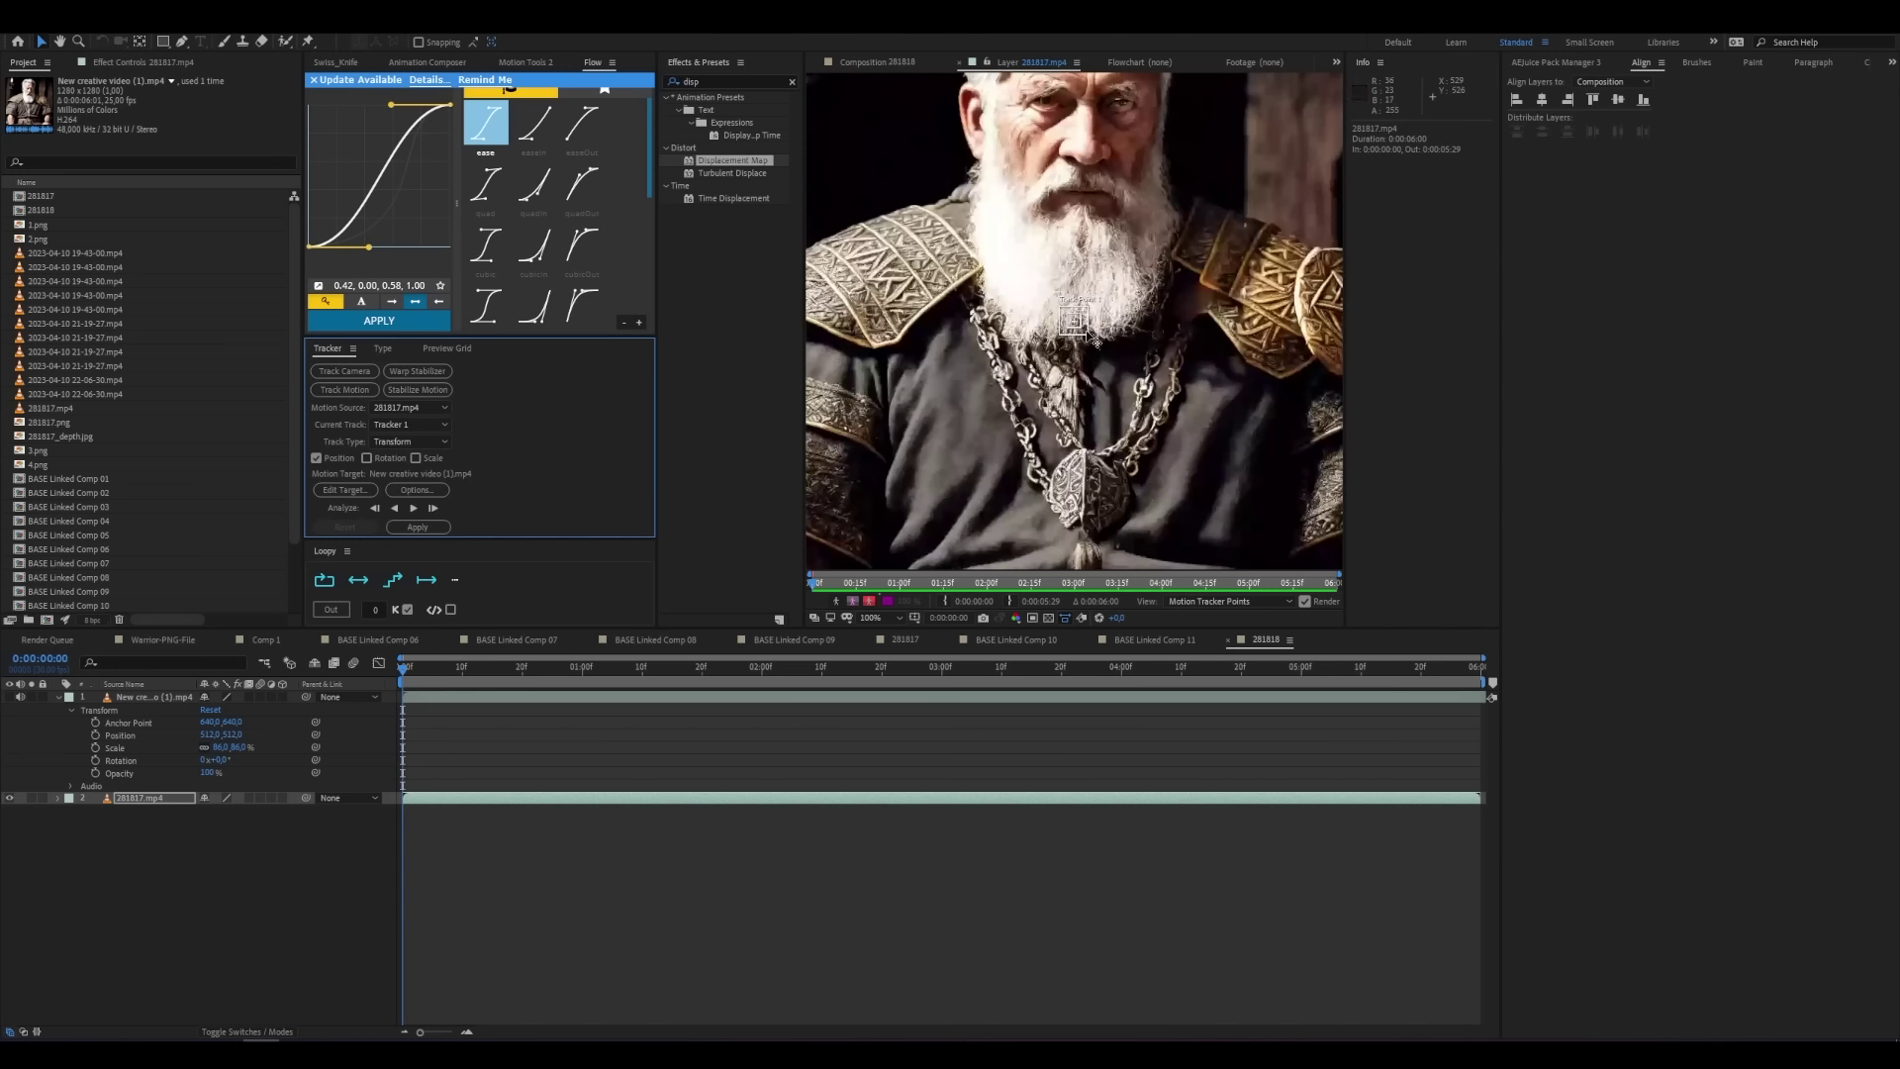
{"action": "left_click_drag", "start_coordinate": [1073, 319], "coordinate": [1121, 104]}
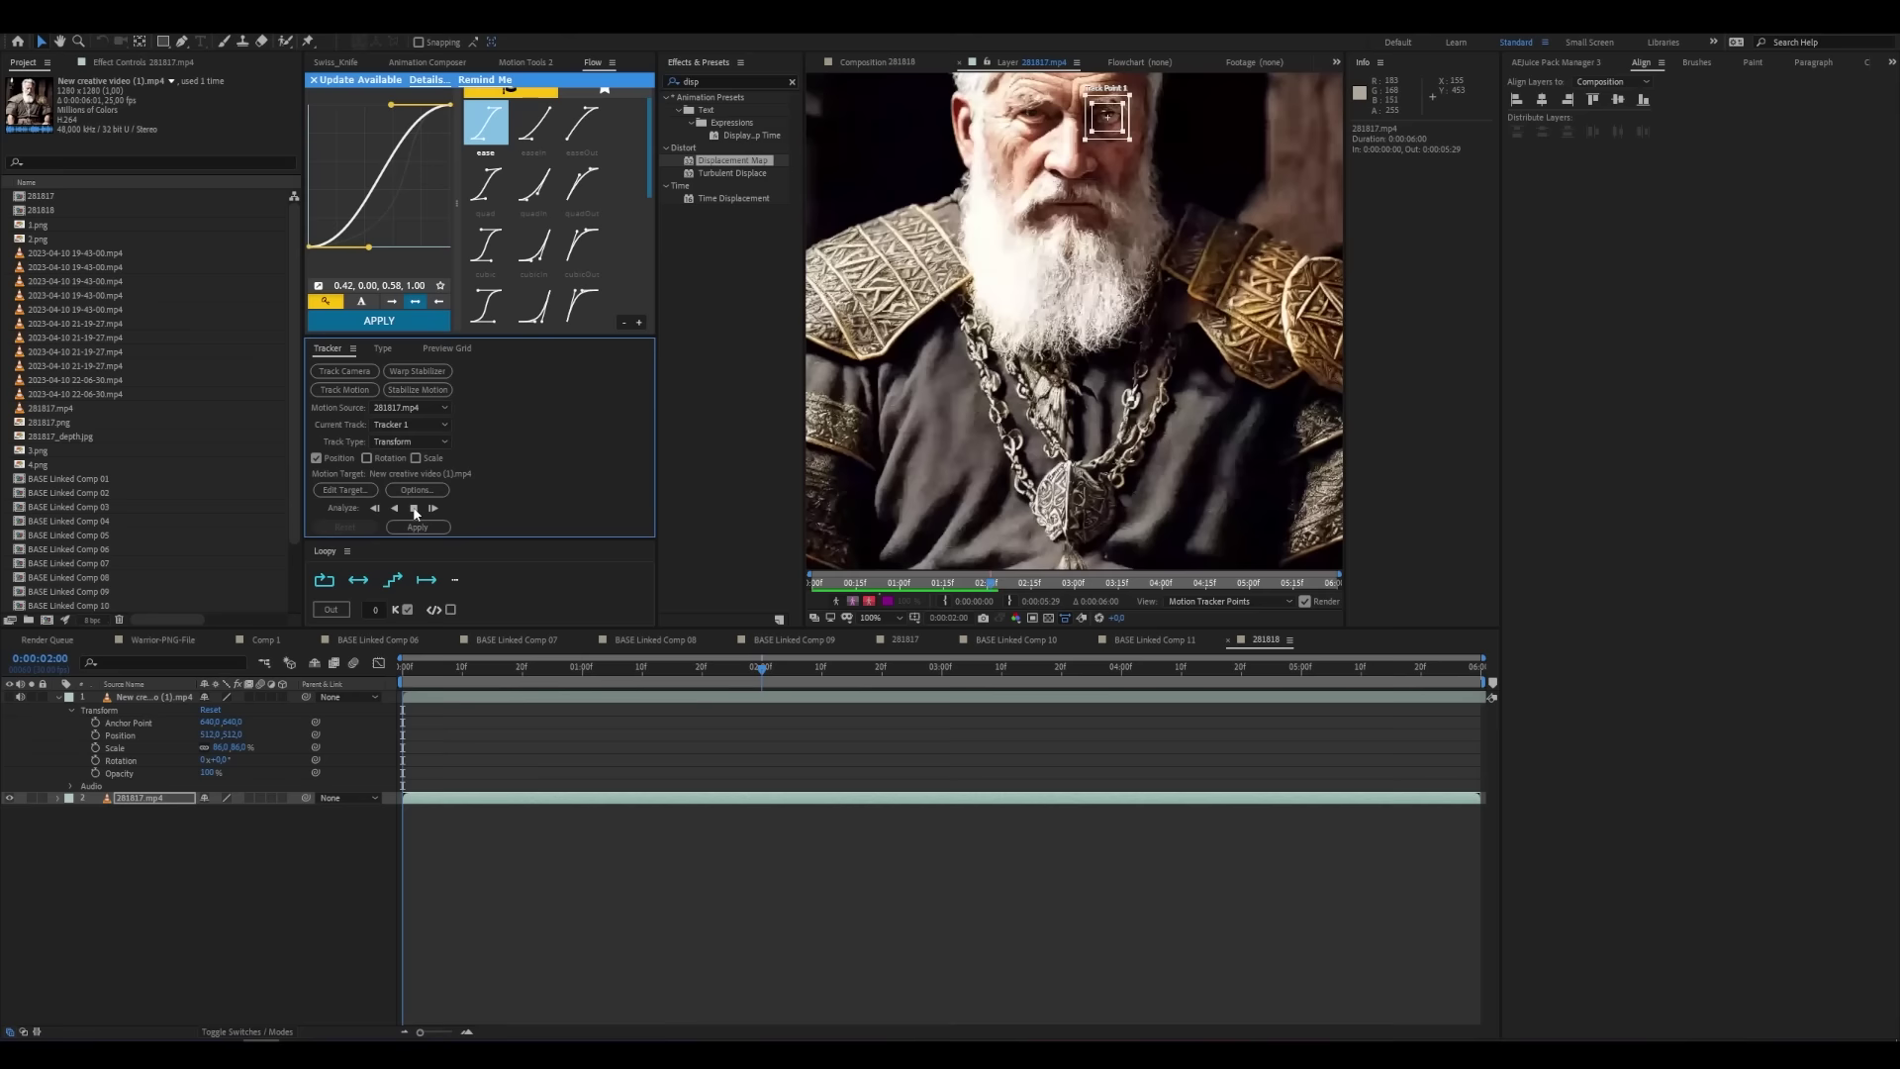
Step: Create a null object and make it the target of the tracked motion
{"action": "right_click", "coordinate": [184, 825]}
{"action": "left_click", "coordinate": [416, 926]}
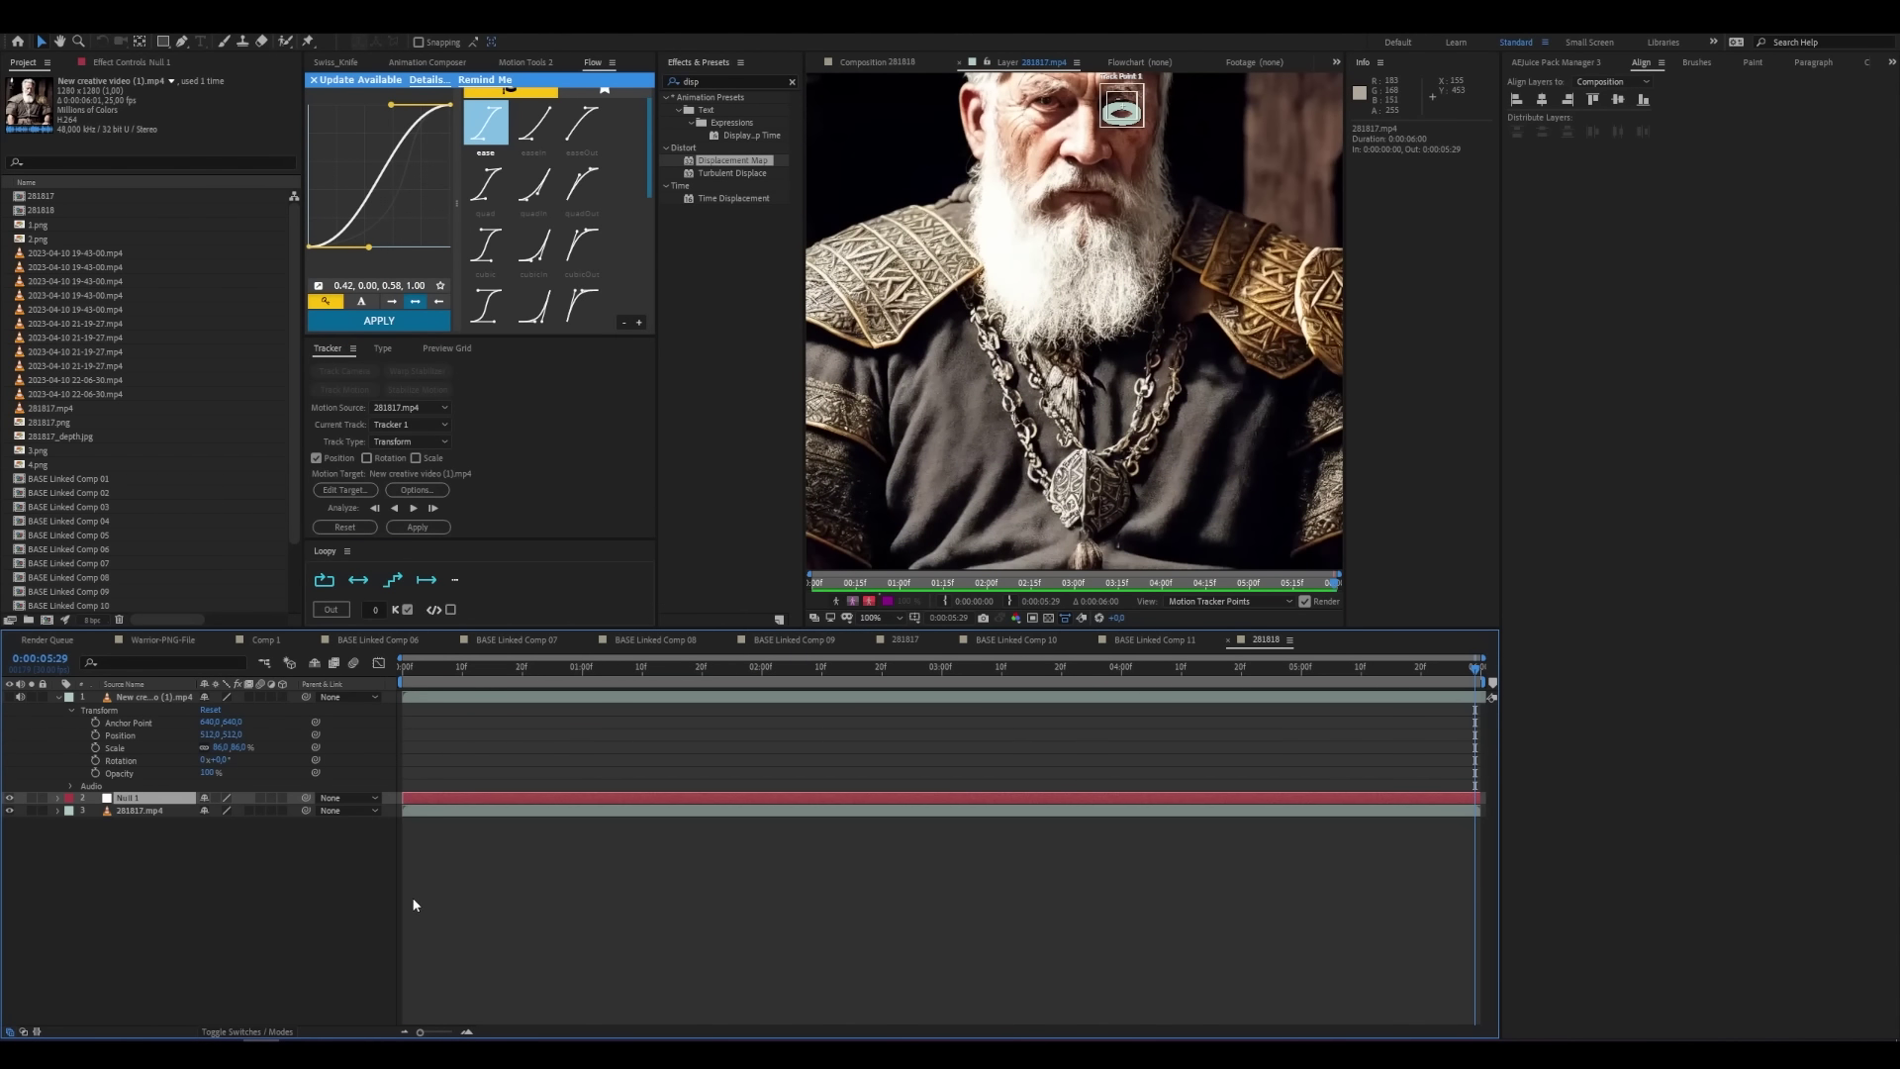
{"action": "left_click", "coordinate": [348, 490]}
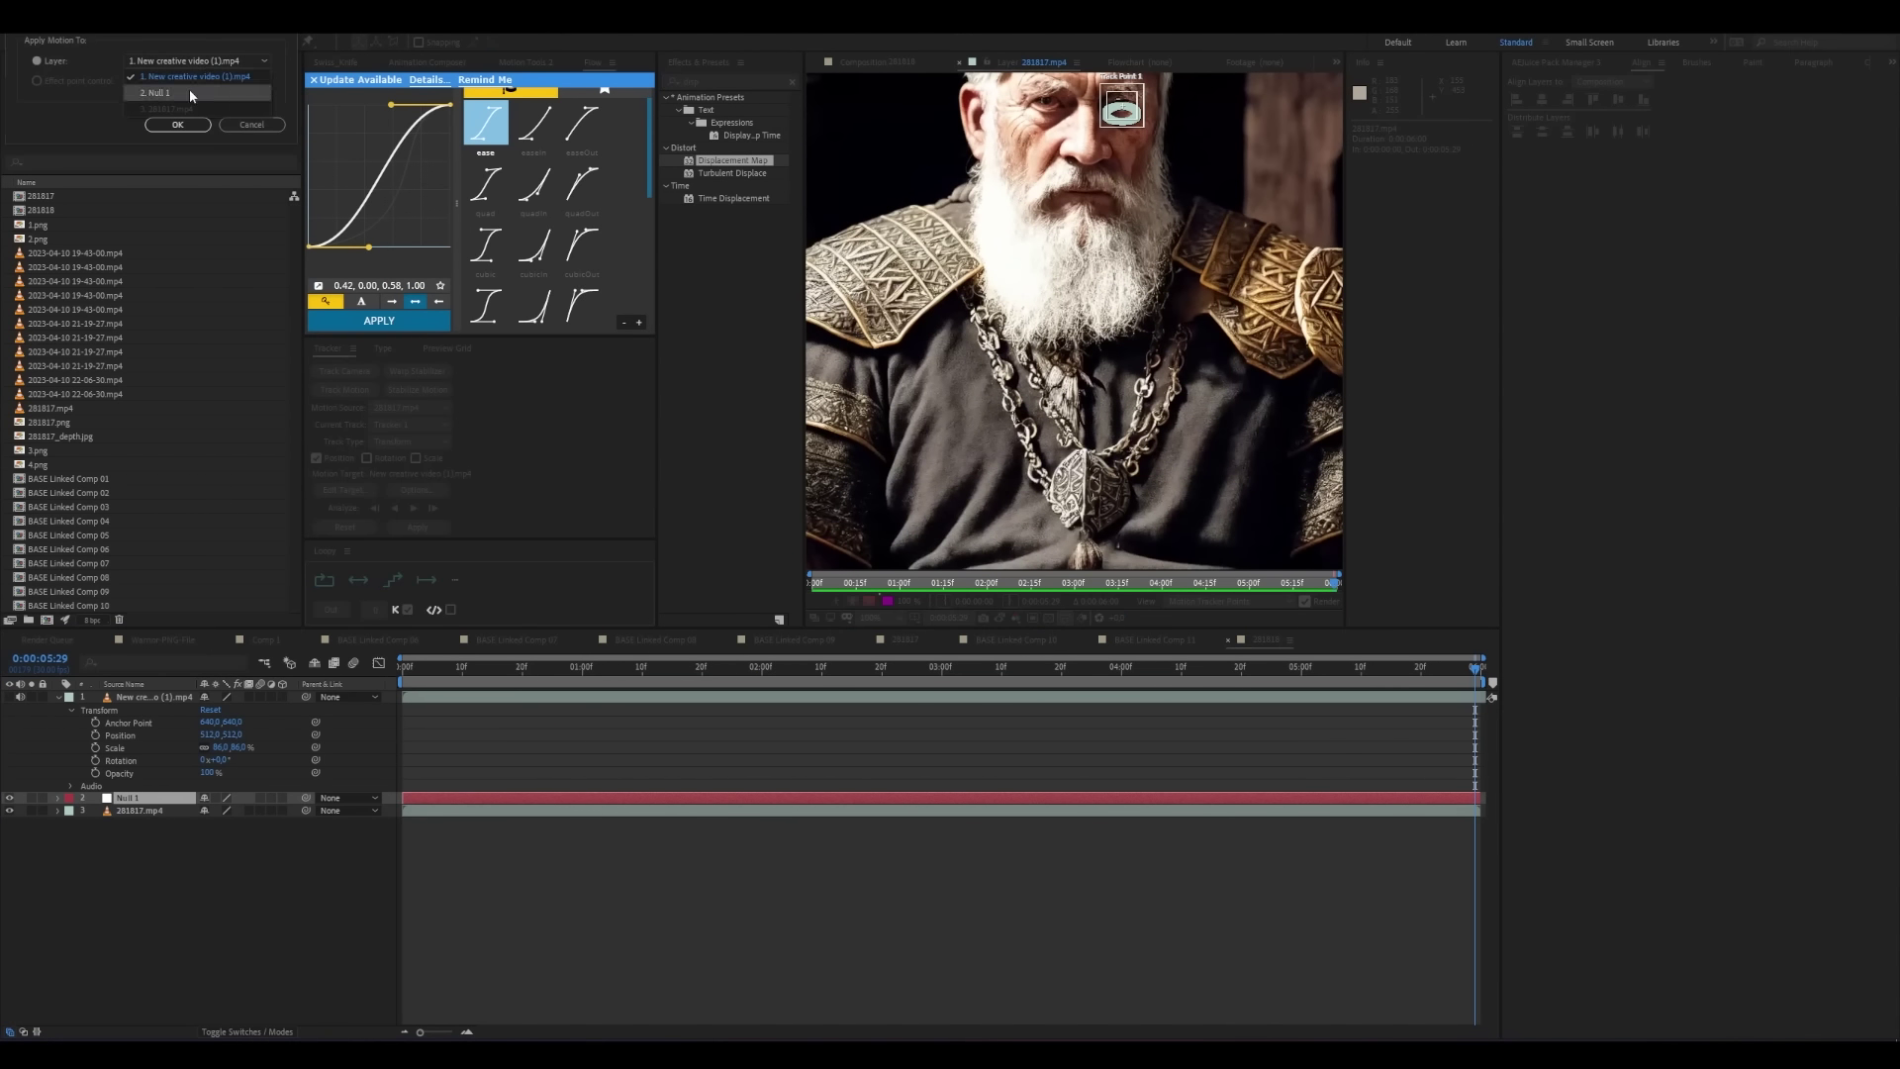
{"action": "left_click", "coordinate": [177, 123]}
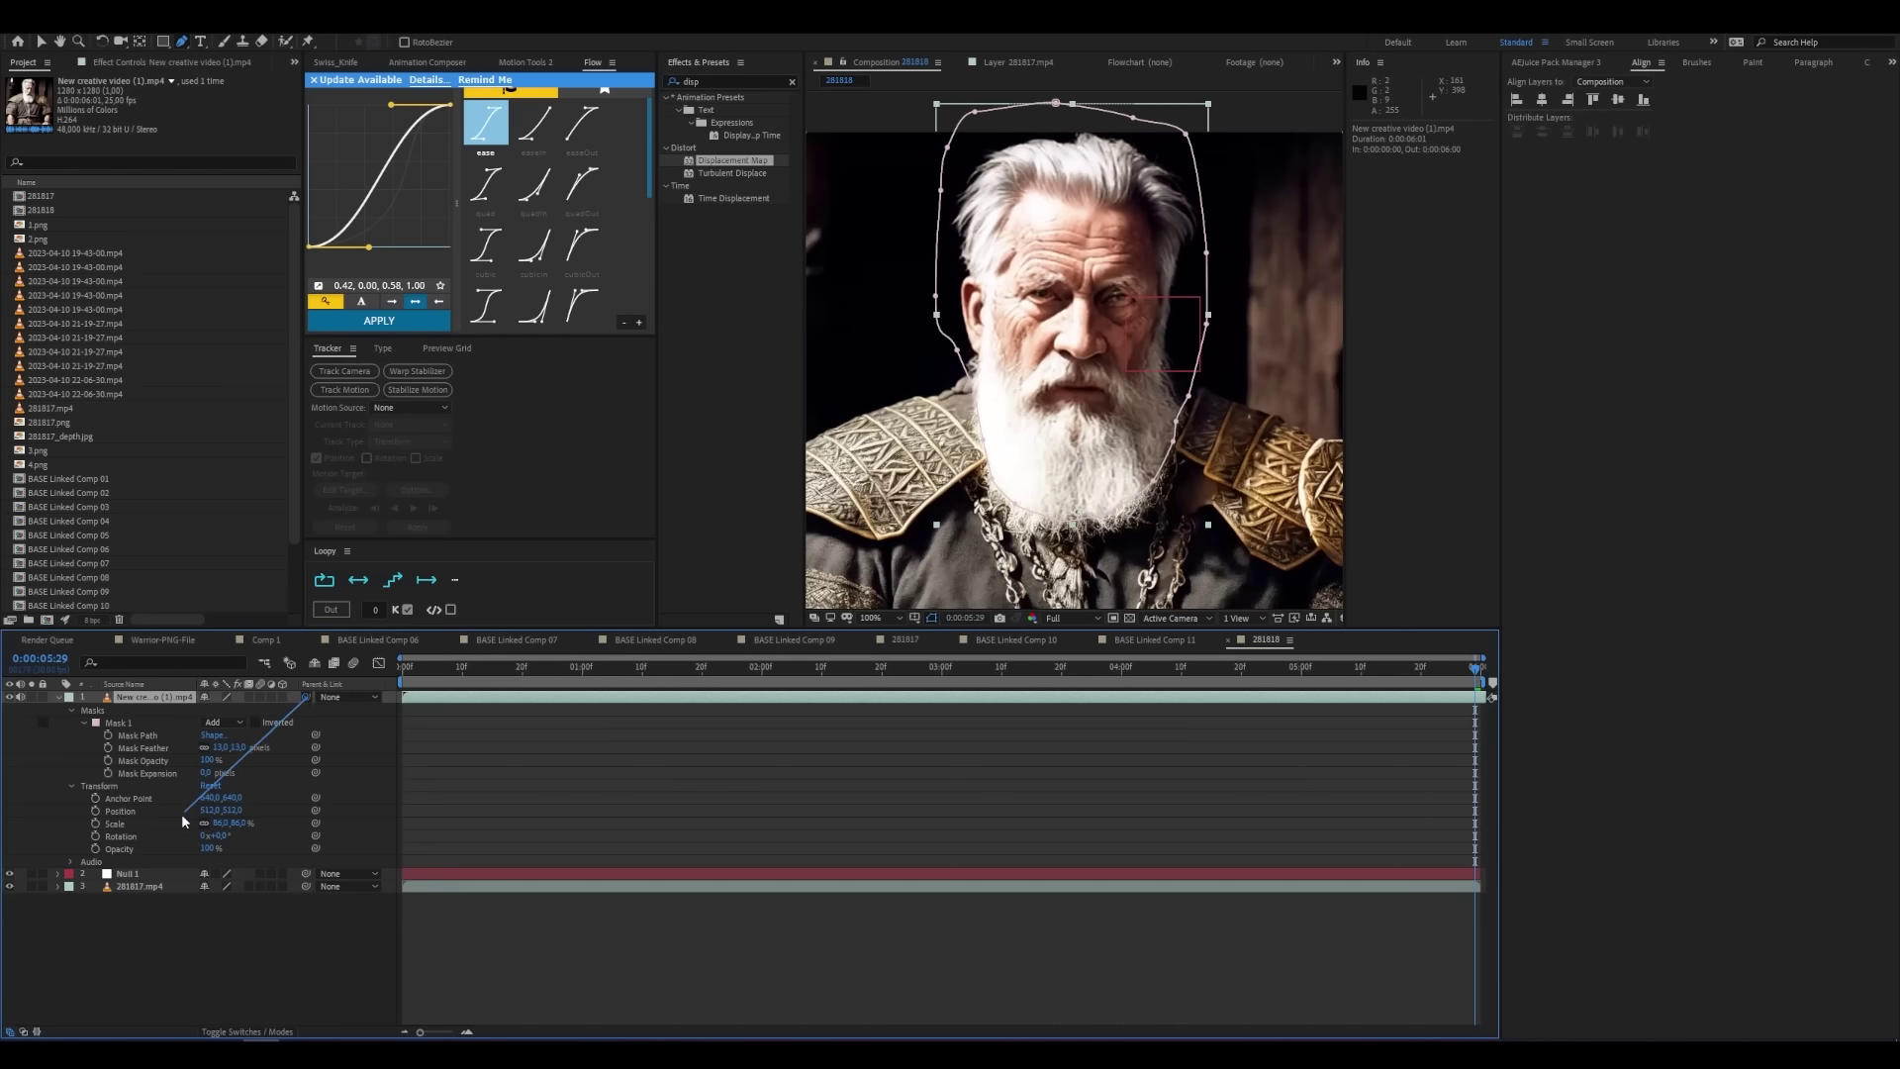
Step: Parent the masked New creative video (1).mp4 layer to the null and play the composition from the start
{"action": "left_click_drag", "start_coordinate": [182, 816], "coordinate": [135, 879]}
{"action": "left_click_drag", "start_coordinate": [426, 665], "coordinate": [378, 679]}
{"action": "key", "text": "space"}
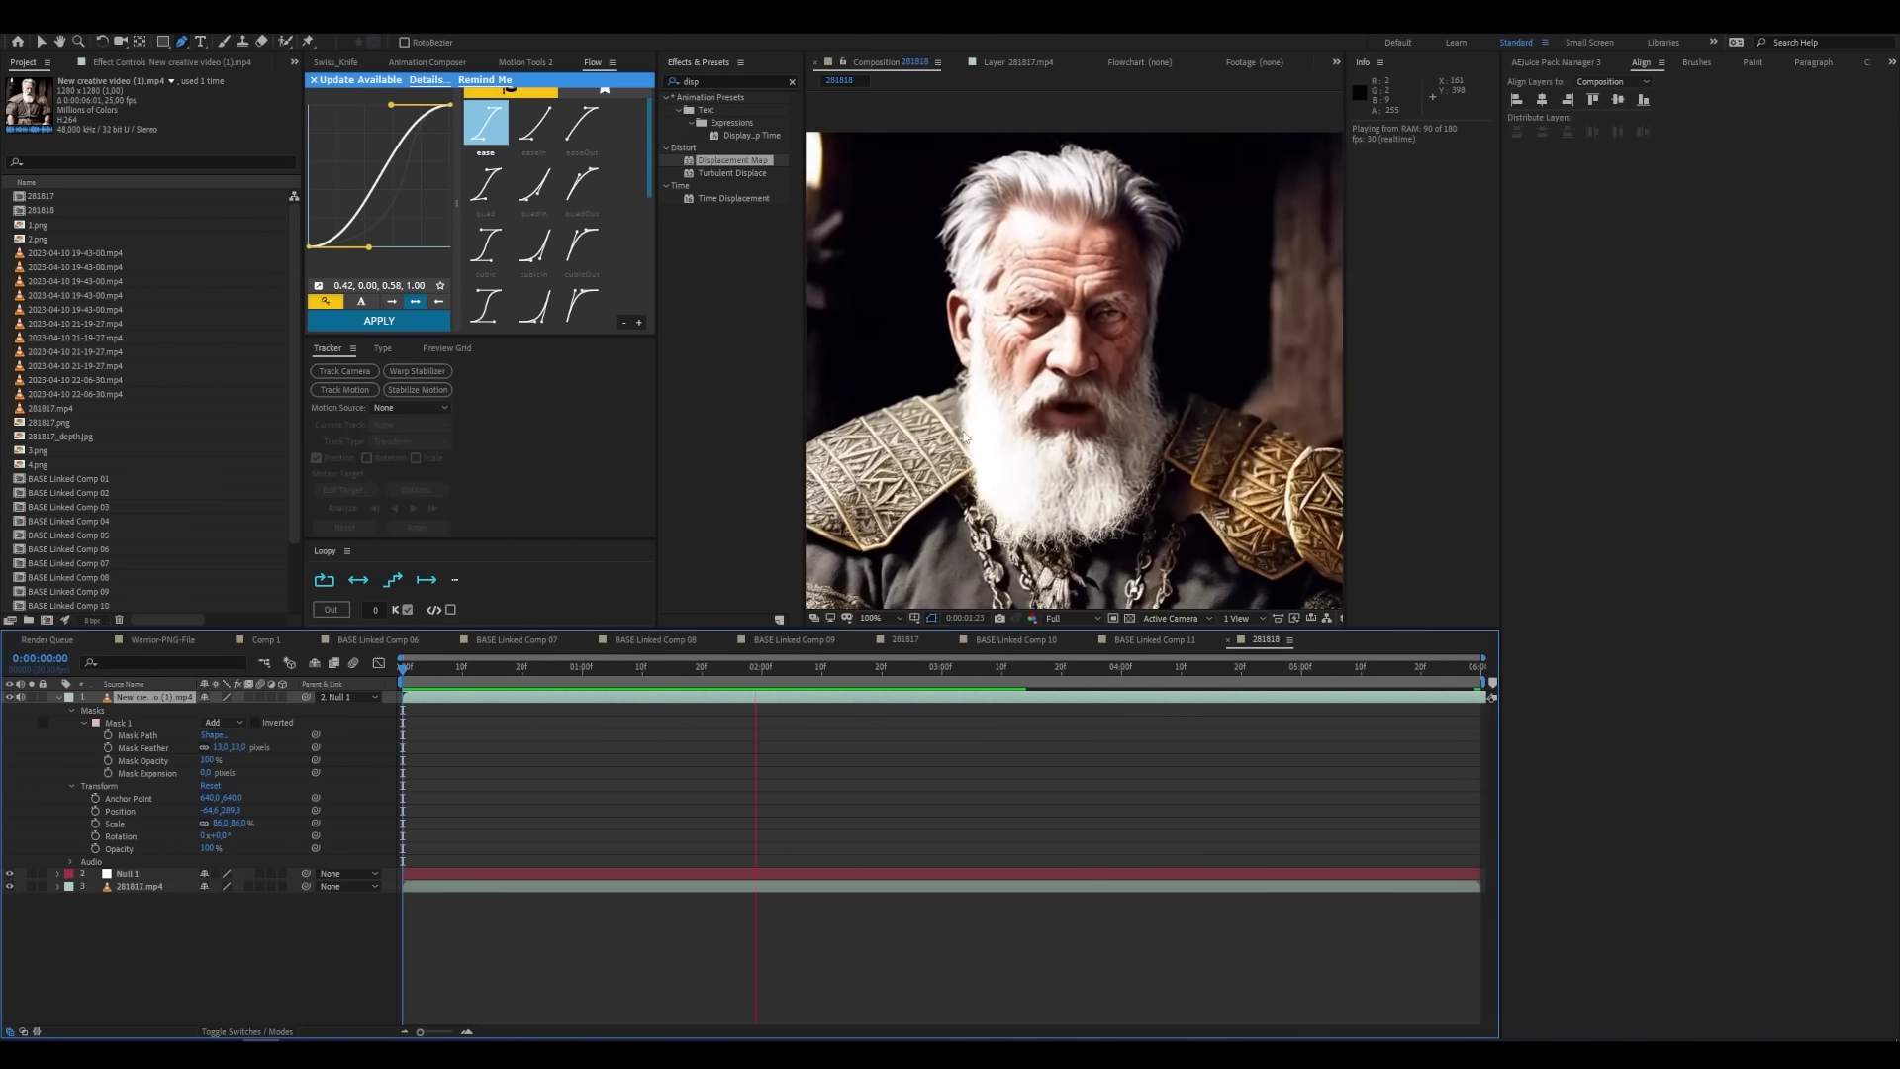
Step: Review the playback of the full composition to check how the talking head follows the body's movement
{"action": "key", "text": "space"}
{"action": "key", "text": "g"}
{"action": "scroll", "coordinate": [1007, 401], "scroll_direction": "down", "scroll_amount": 2}
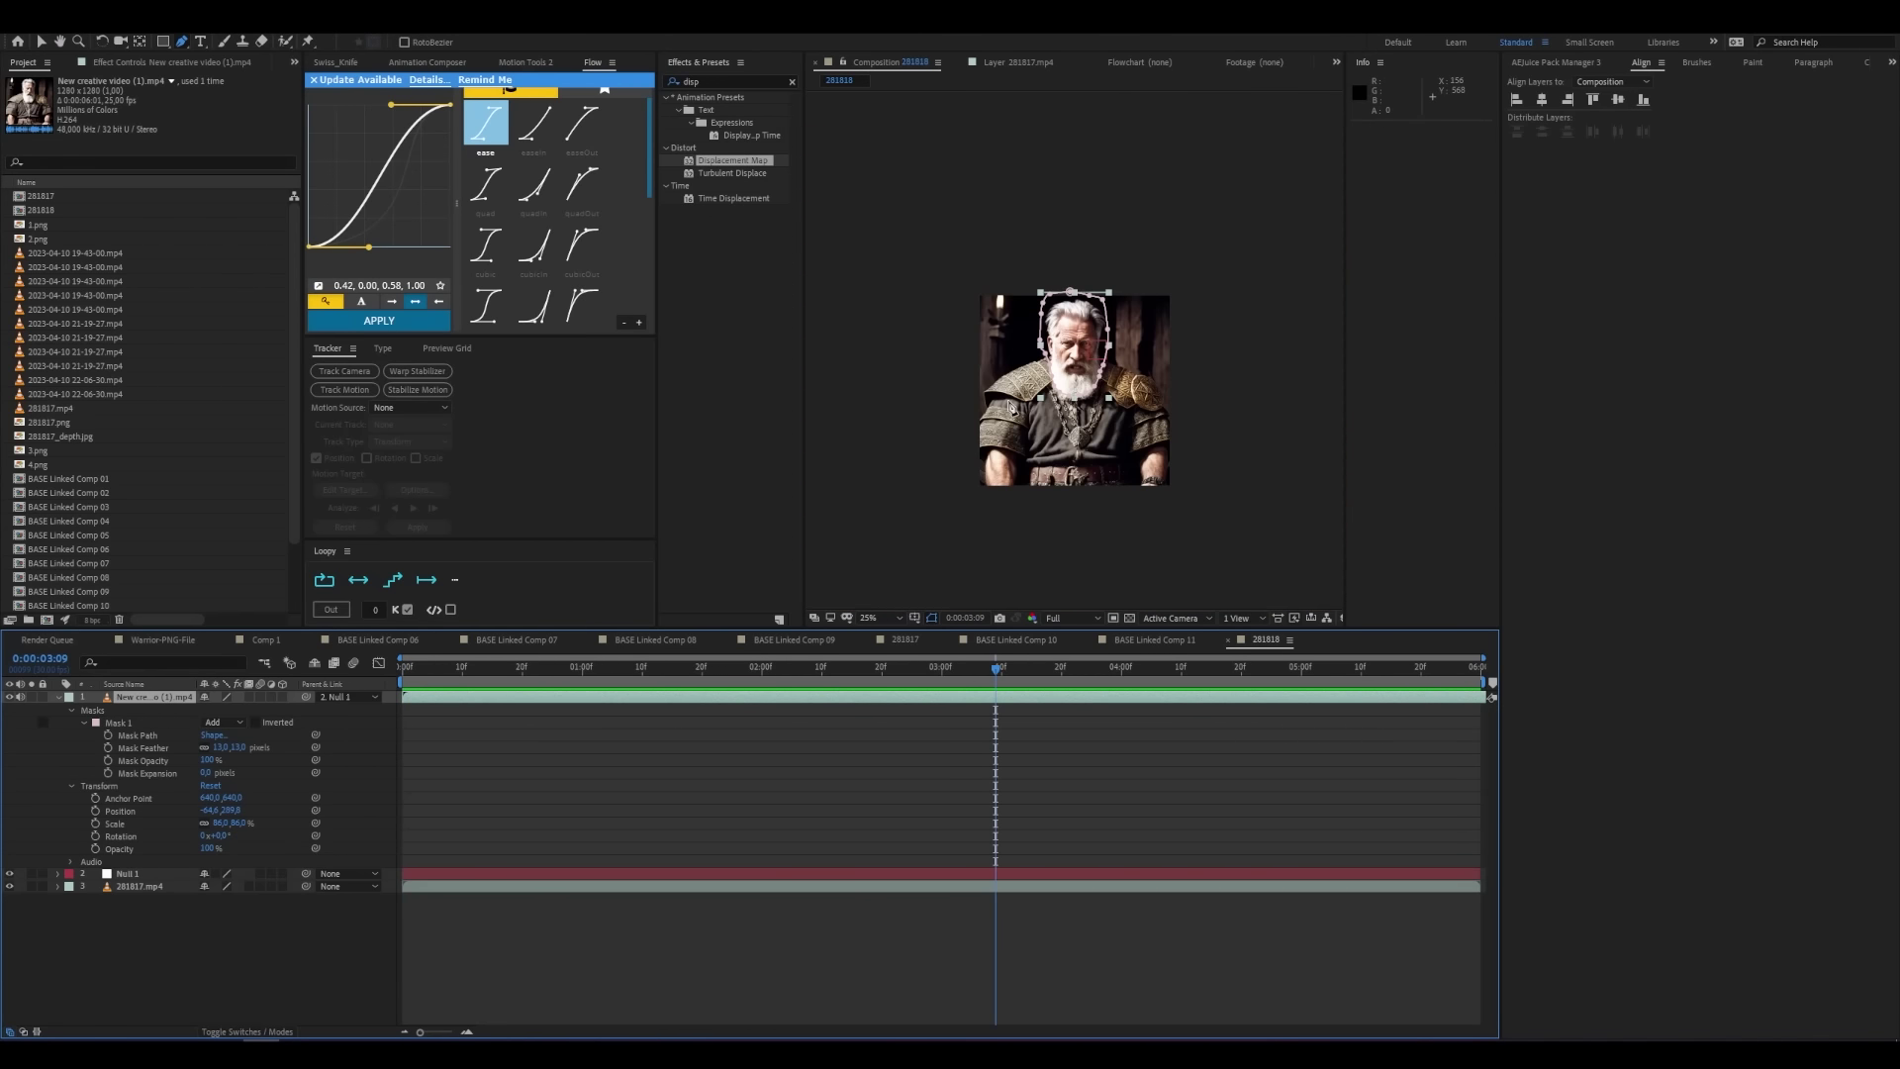
{"action": "key", "text": "comma"}
{"action": "key", "text": "period"}
{"action": "key", "text": "space"}
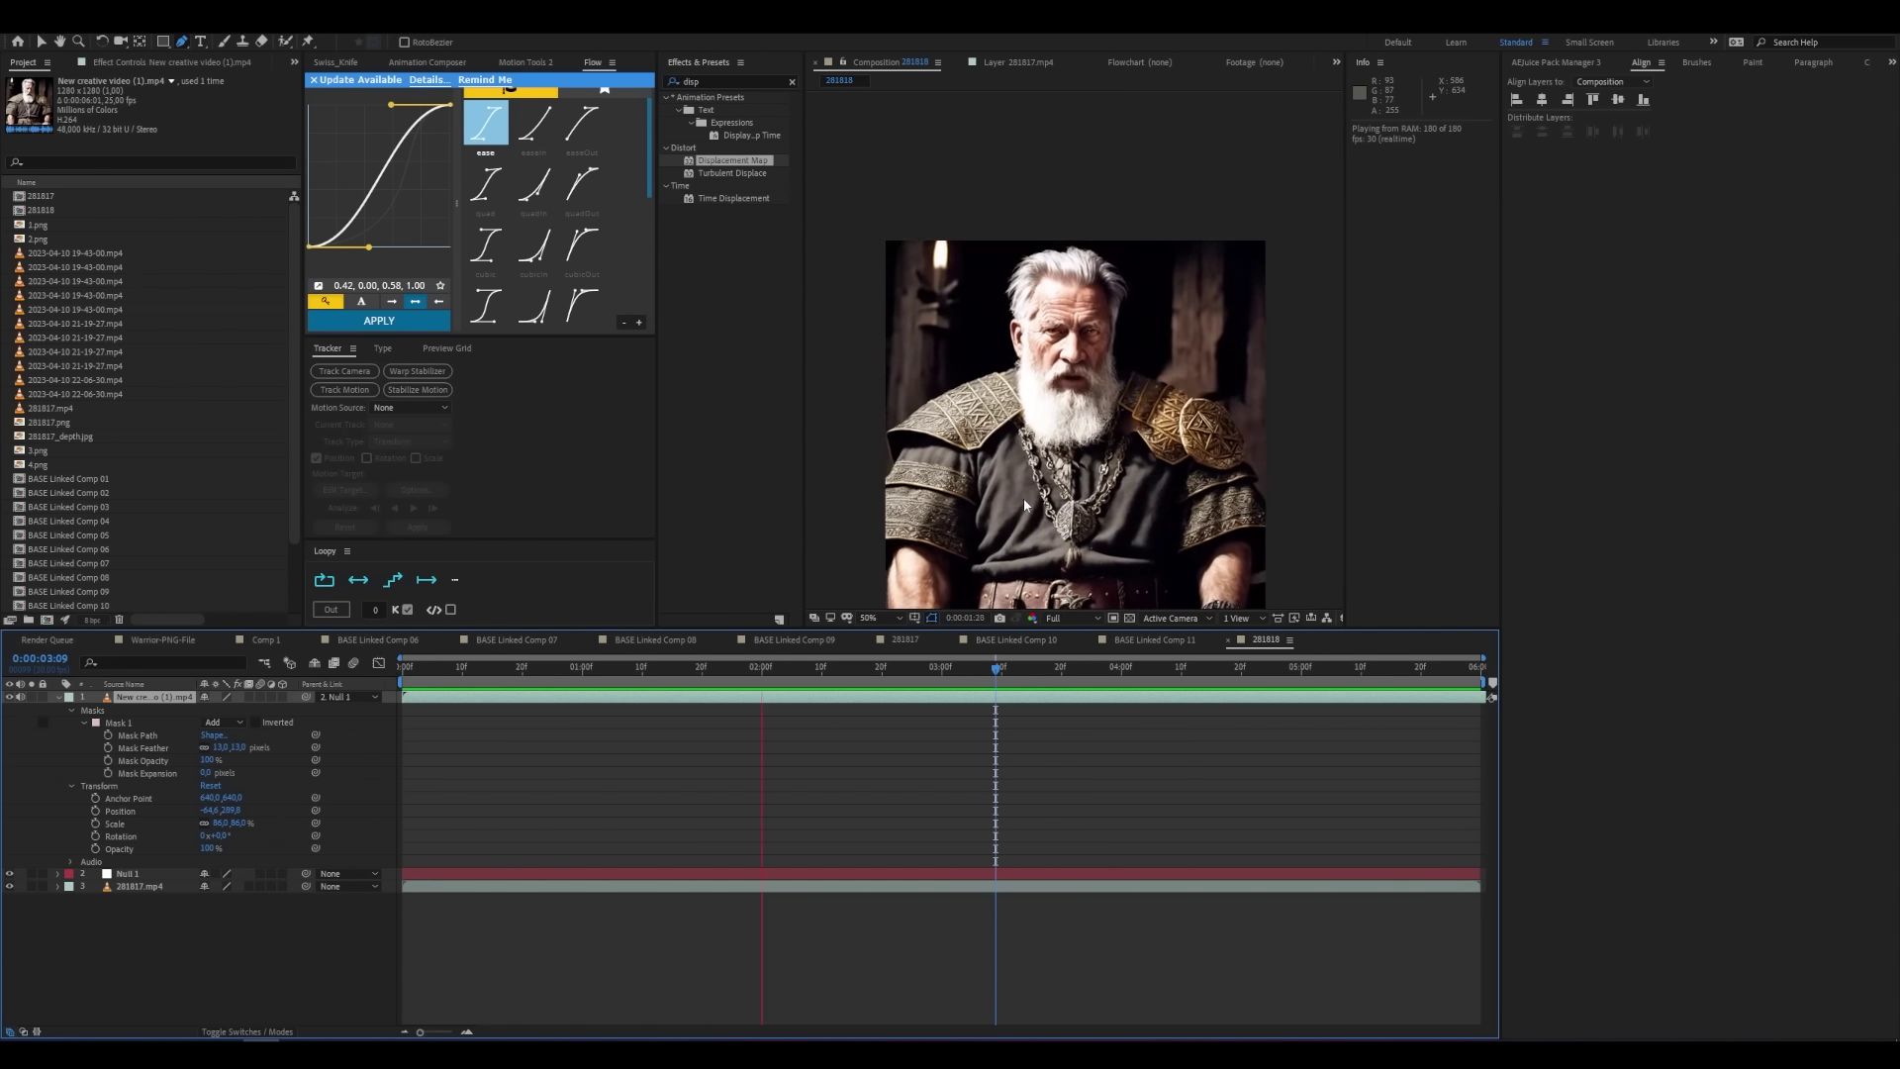
{"action": "key", "text": "comma"}
{"action": "key", "text": "period"}
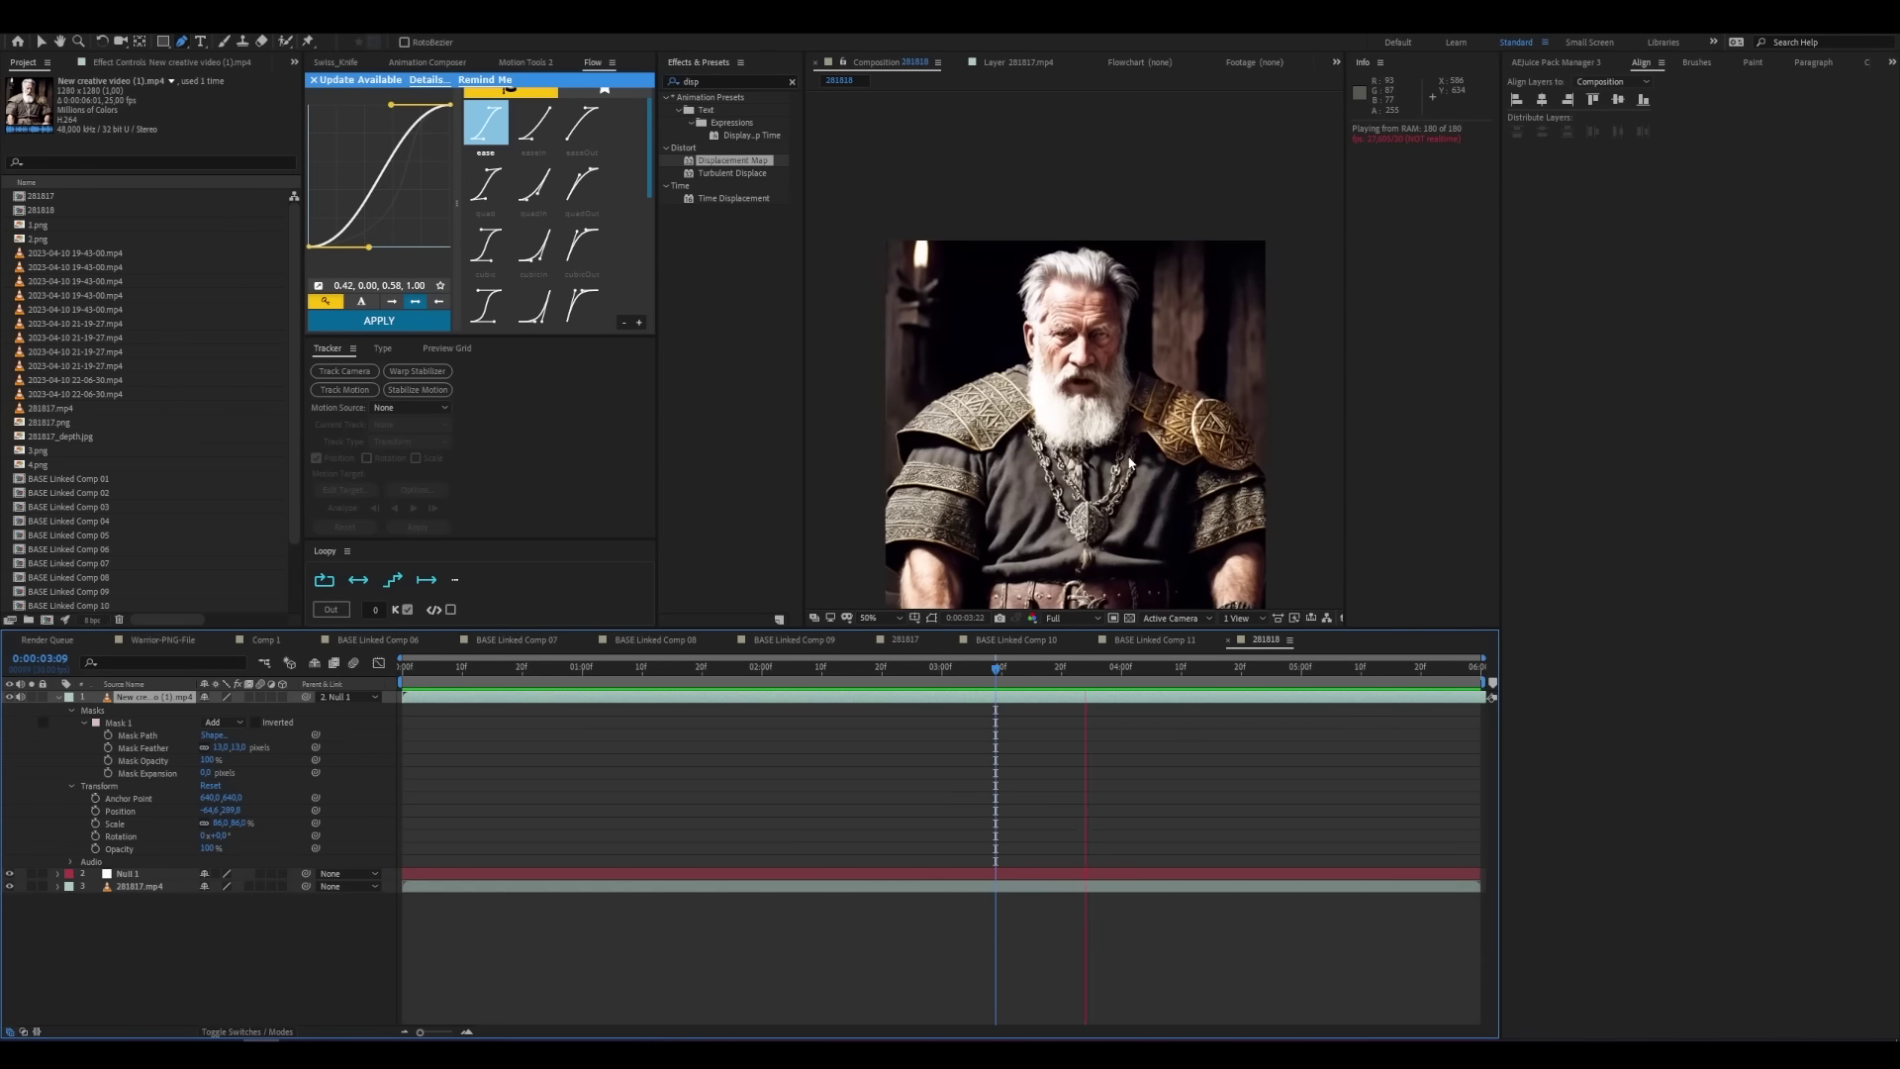